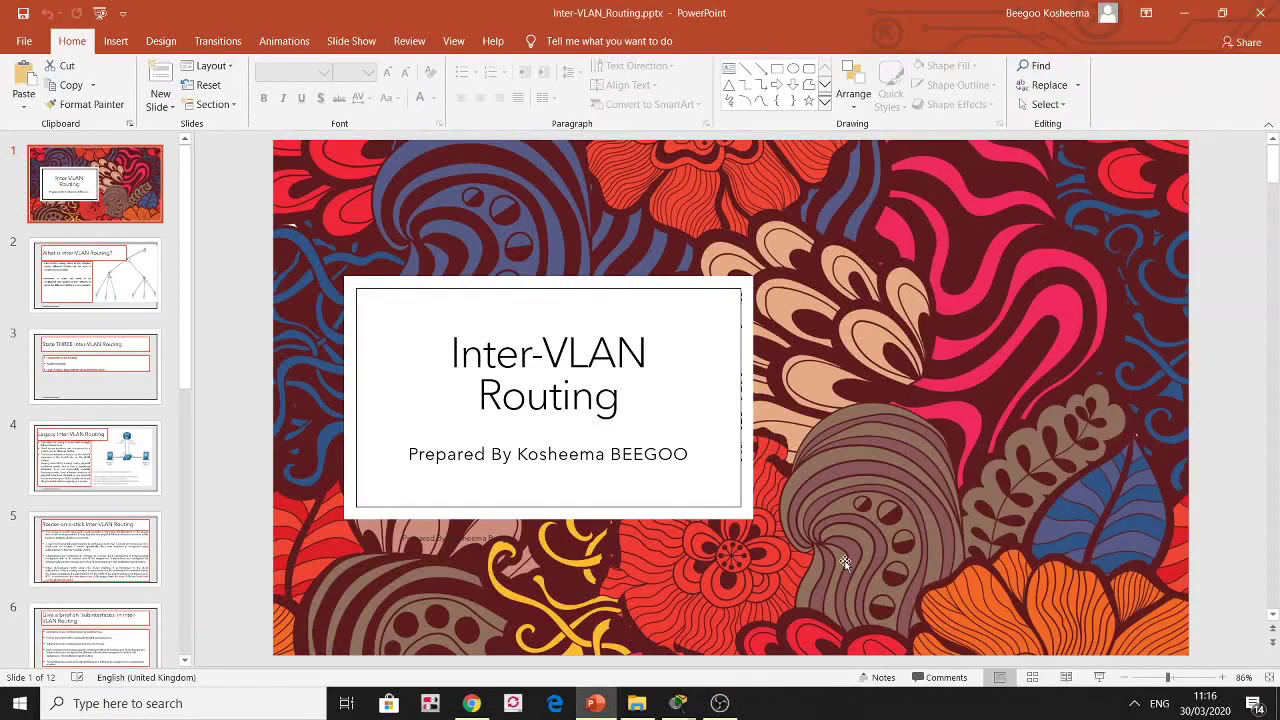
Present the slides full screen up to slide 2, 'What is Inter-VLAN Routing?', then exit to Normal view
{"action": "left_click", "coordinate": [1100, 678]}
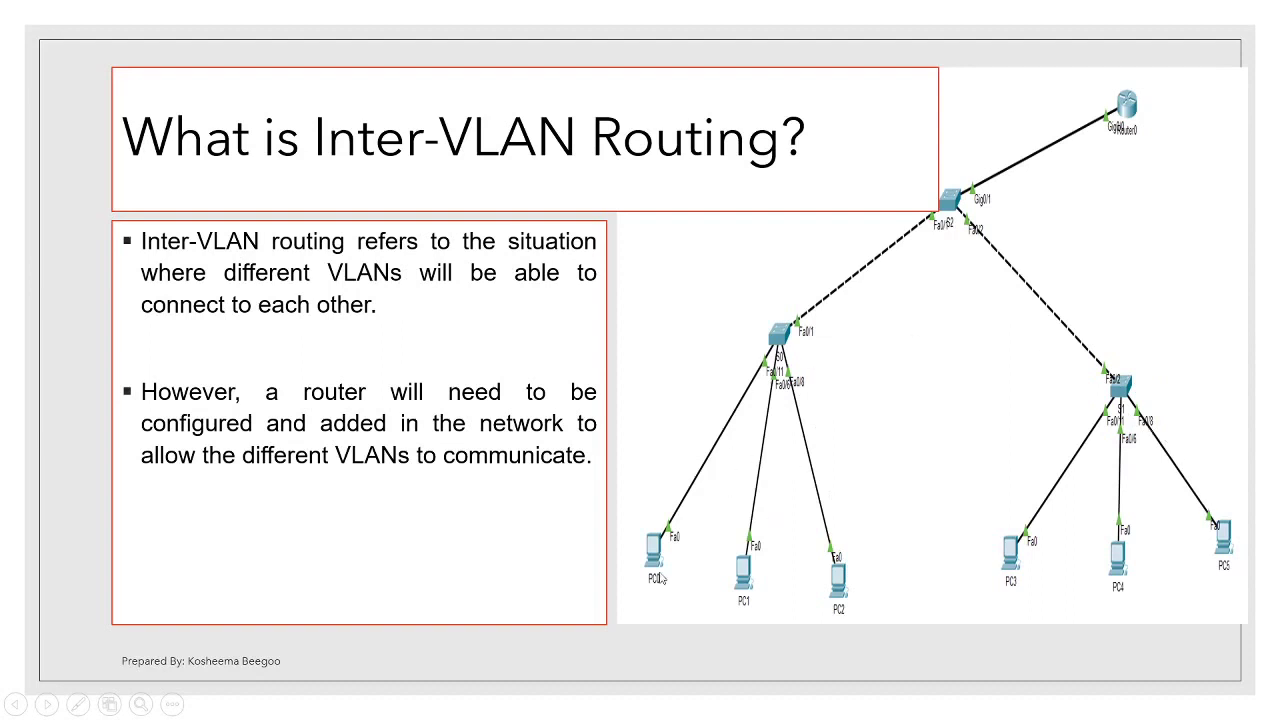
{"action": "key", "text": "Escape"}
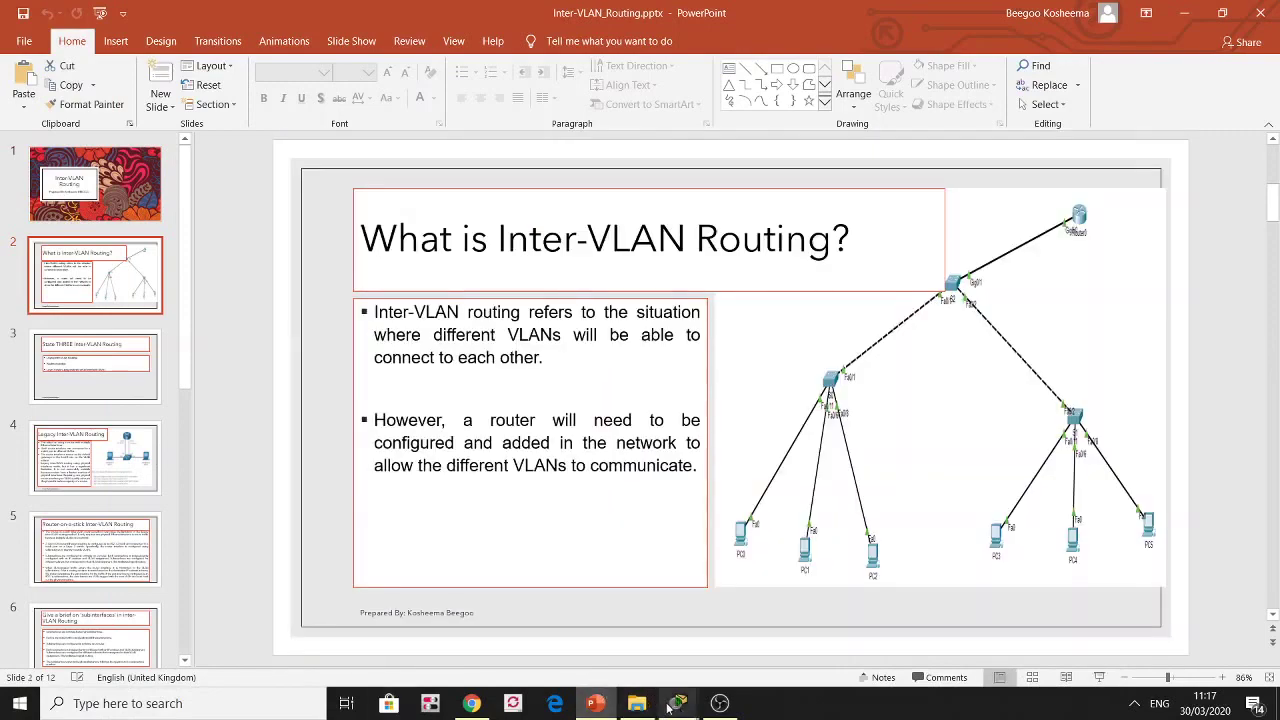
Clear the old ping results in the vlan_intervlan network and ping PC0 to PC1, which fails
{"action": "mouse_move", "coordinate": [678, 703]}
{"action": "left_click", "coordinate": [437, 632]}
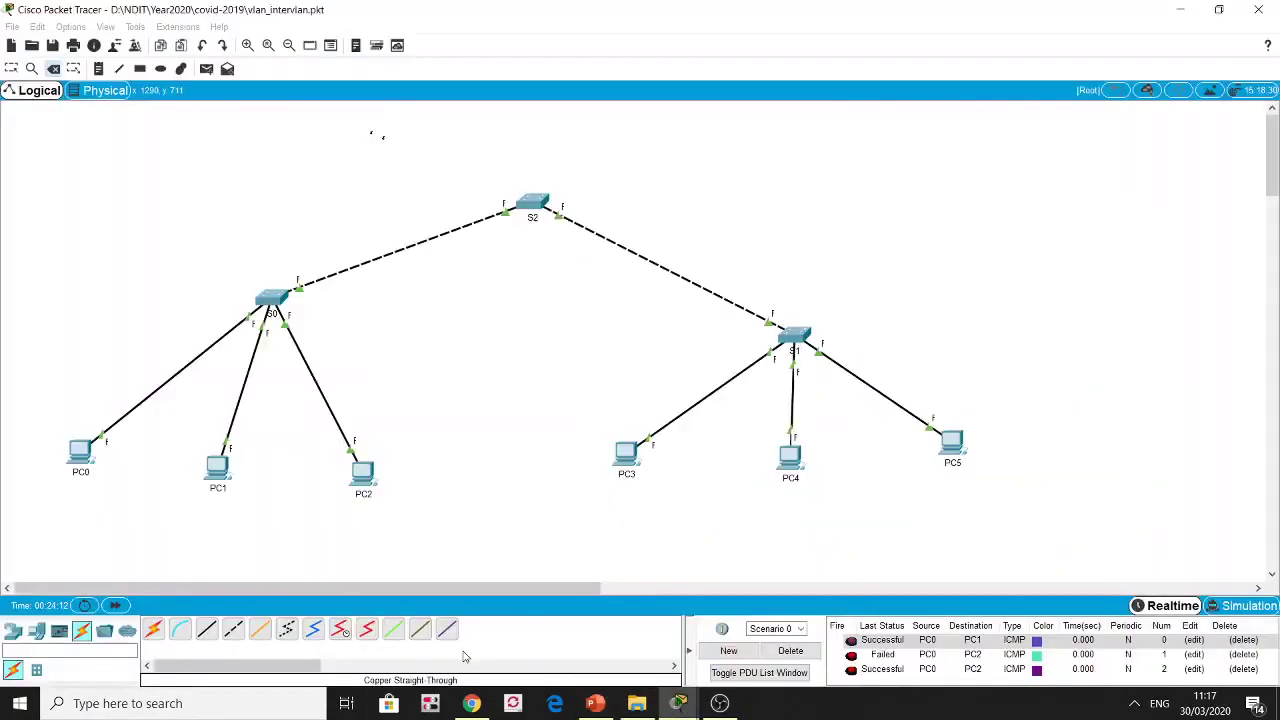
{"action": "left_click", "coordinate": [790, 651]}
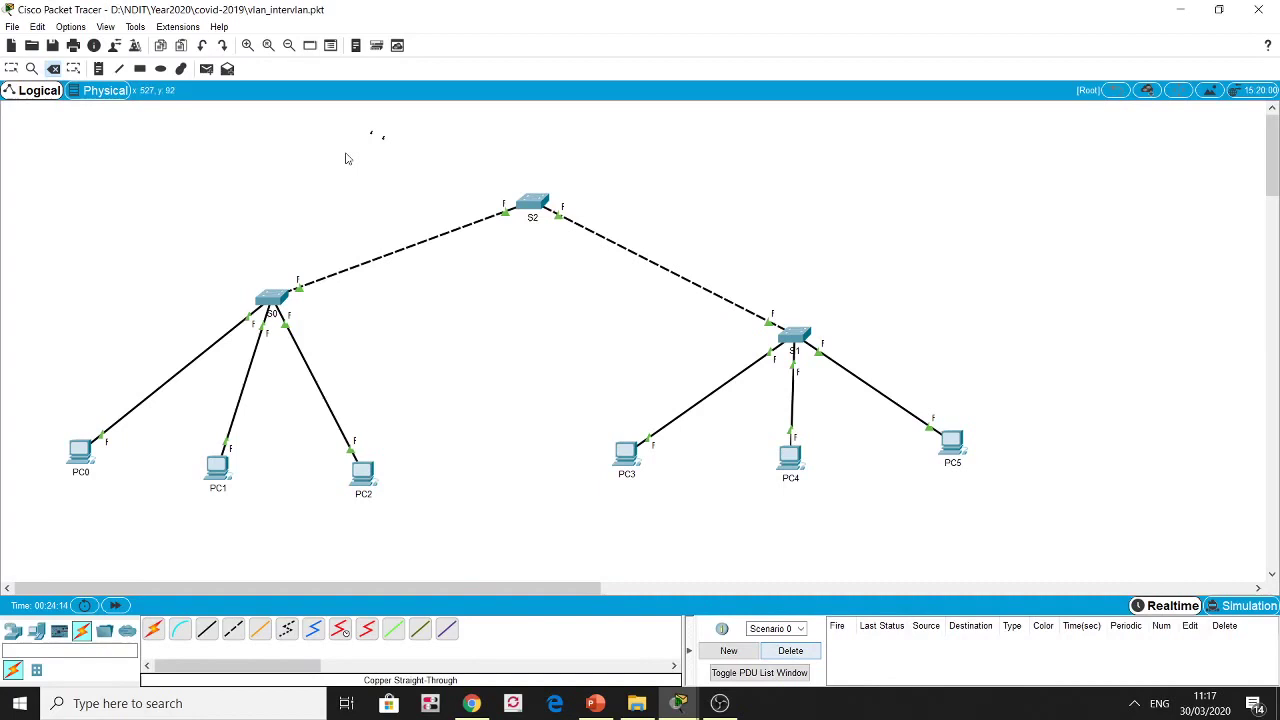
{"action": "left_click", "coordinate": [207, 70]}
{"action": "left_click", "coordinate": [213, 477]}
{"action": "left_click", "coordinate": [213, 477]}
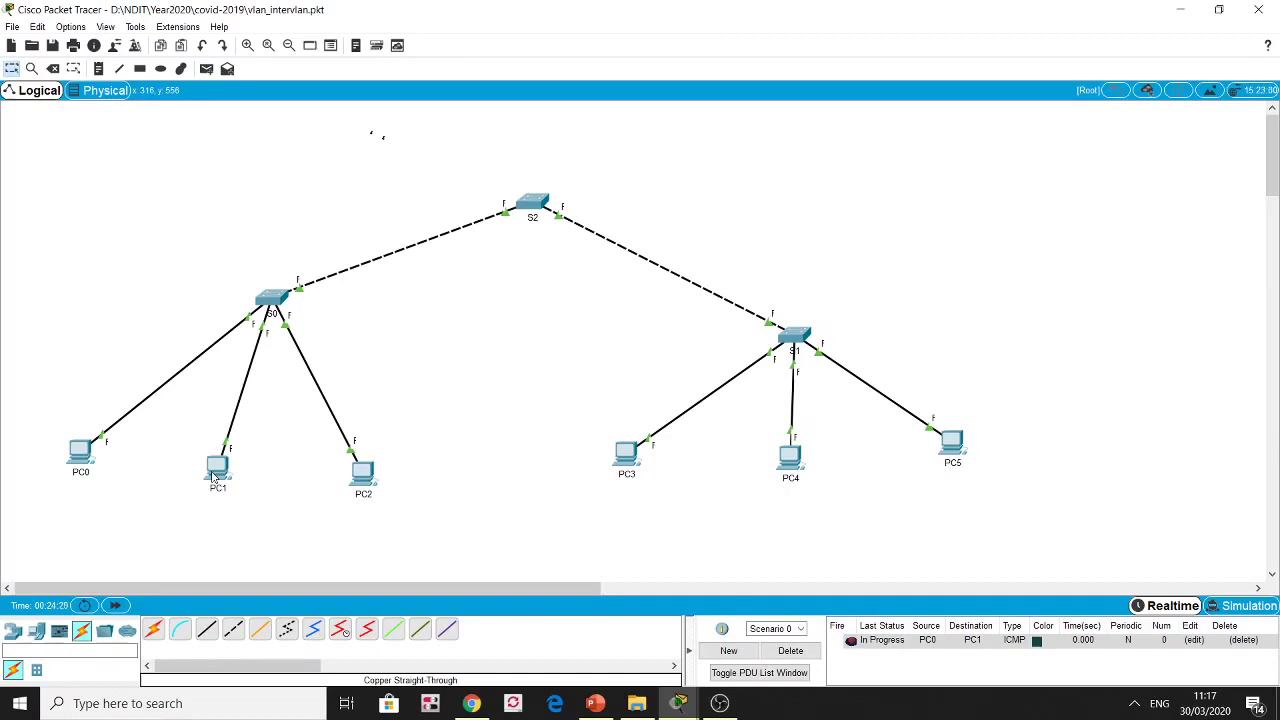
Send simple PDU pings from PC0 to PC3 and from PC1 to PC4, both succeeding
{"action": "left_click", "coordinate": [206, 68]}
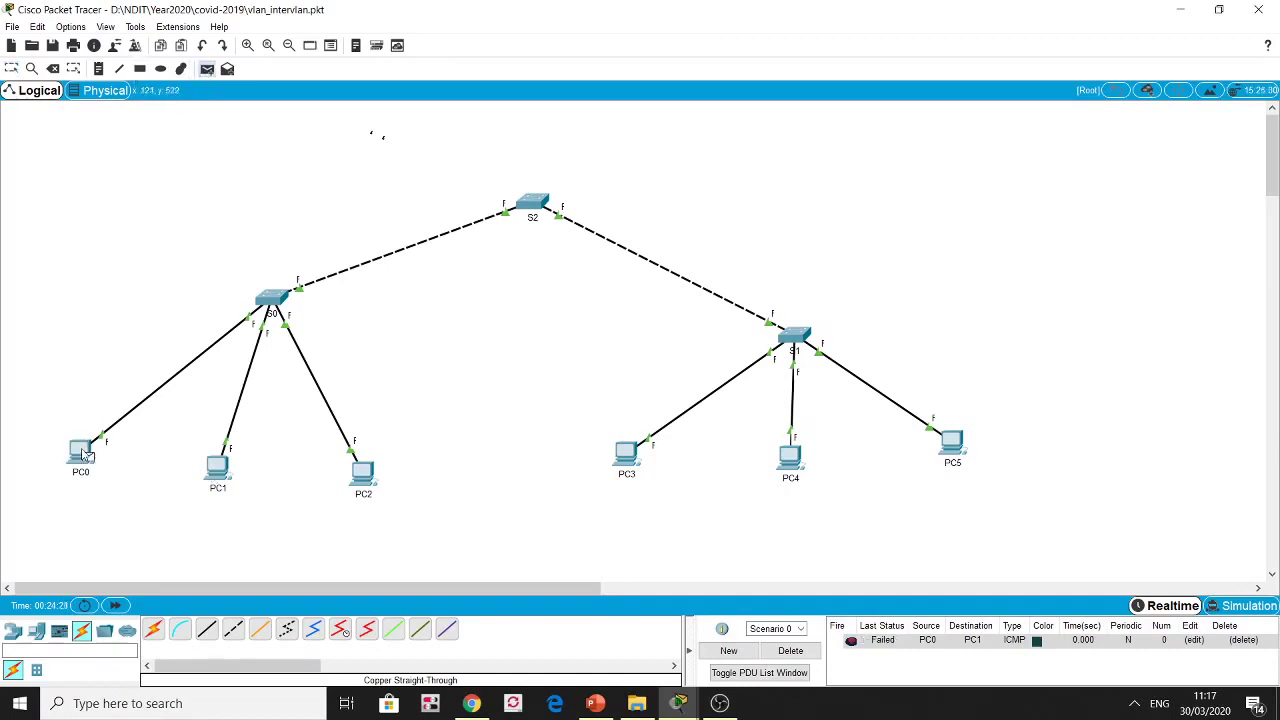
{"action": "left_click", "coordinate": [84, 454]}
{"action": "left_click", "coordinate": [628, 453]}
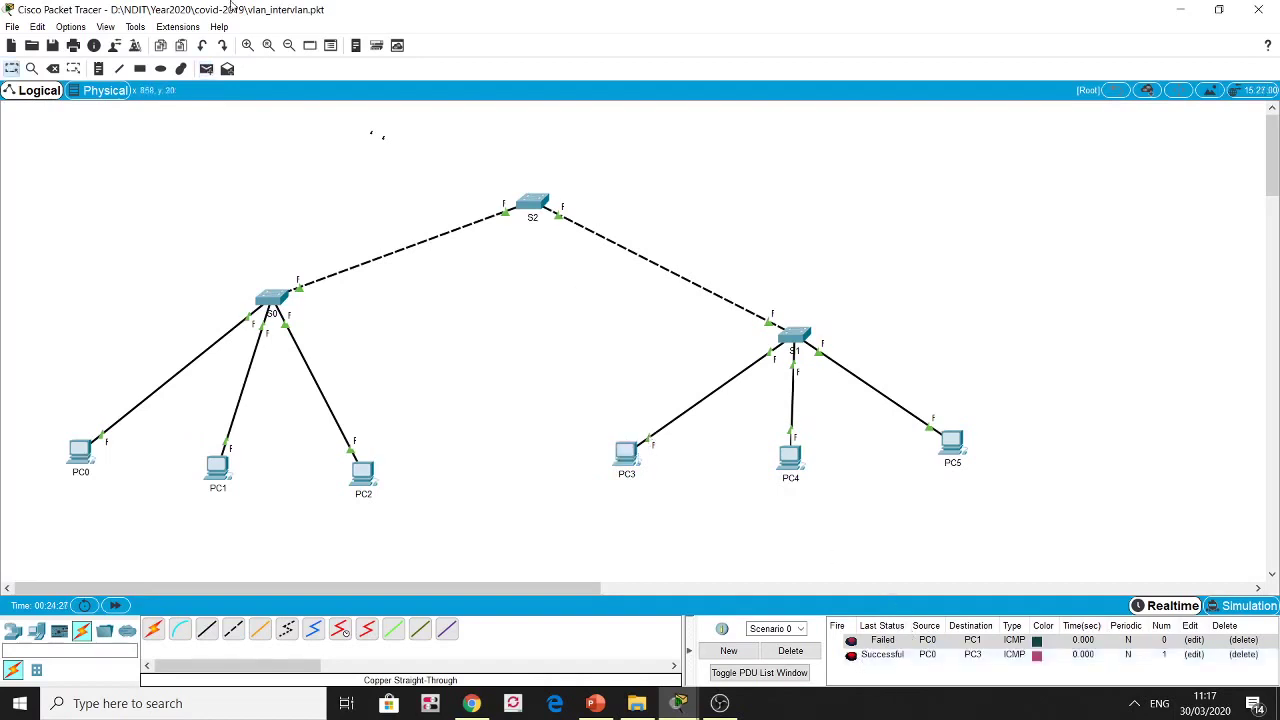
{"action": "left_click", "coordinate": [207, 68]}
{"action": "left_click", "coordinate": [216, 468]}
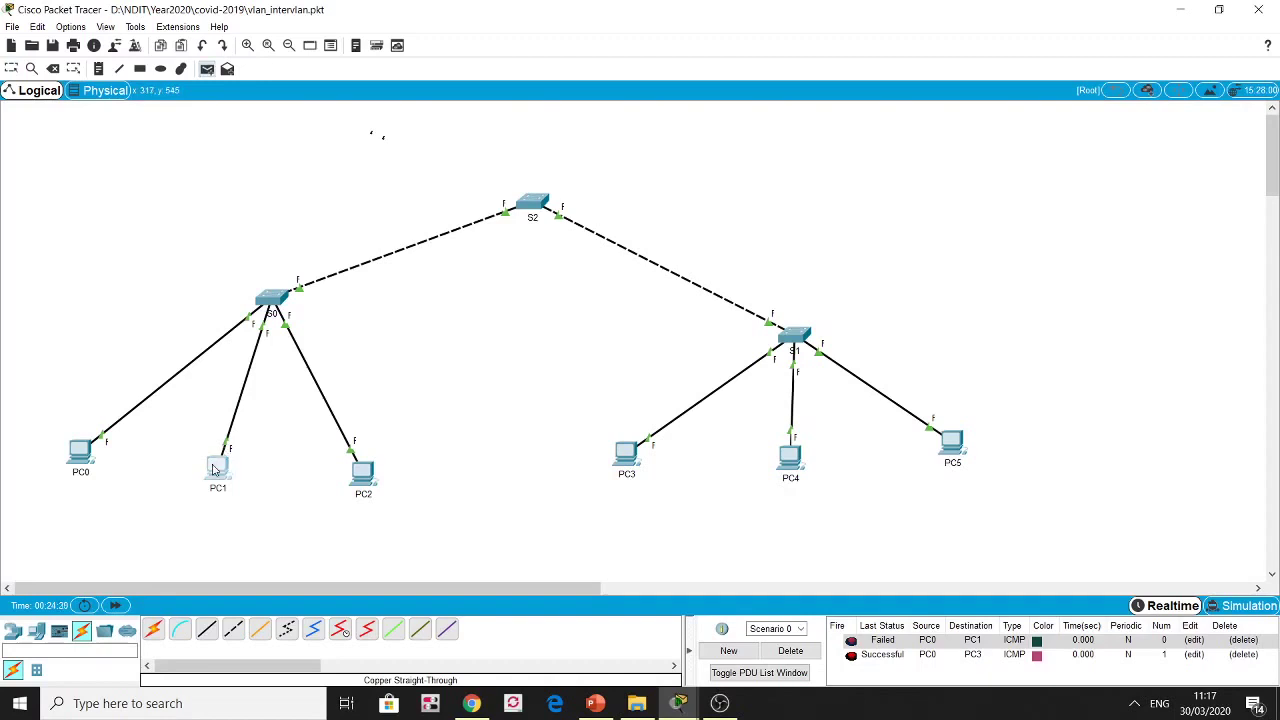
{"action": "left_click", "coordinate": [790, 460]}
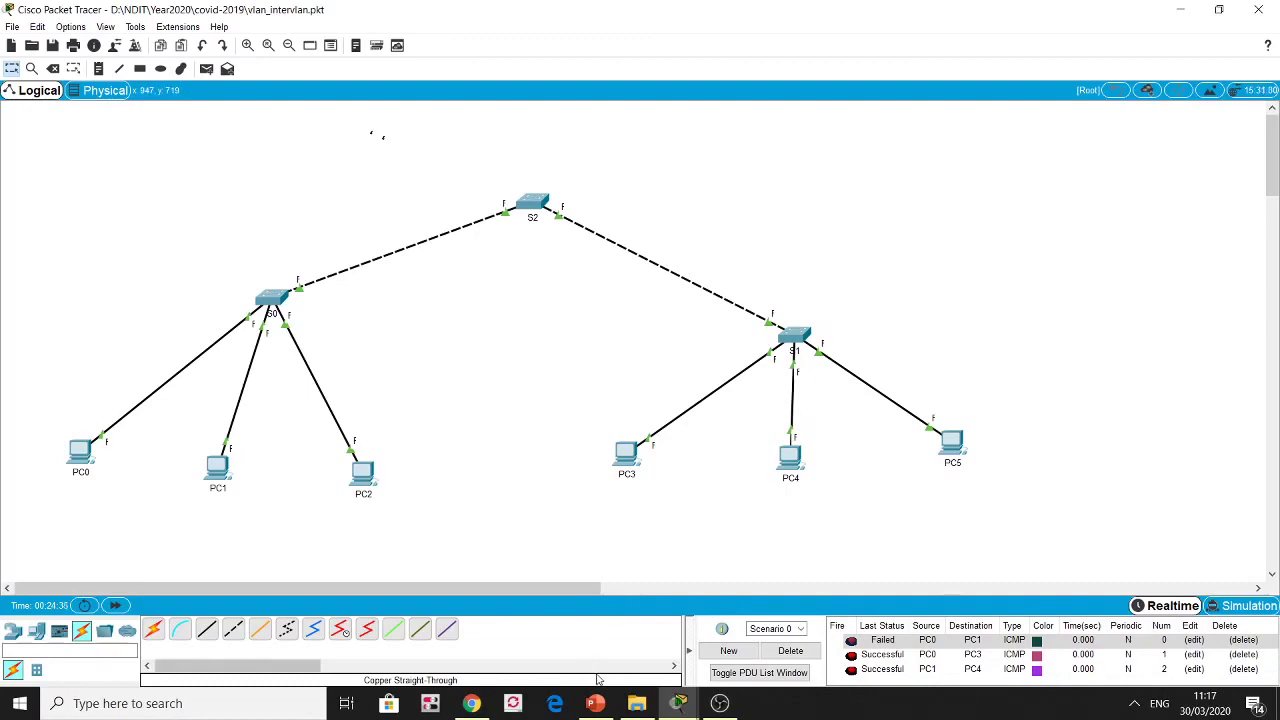
Return to the 'What is Inter-VLAN Routing?' slide in PowerPoint
{"action": "mouse_move", "coordinate": [594, 703]}
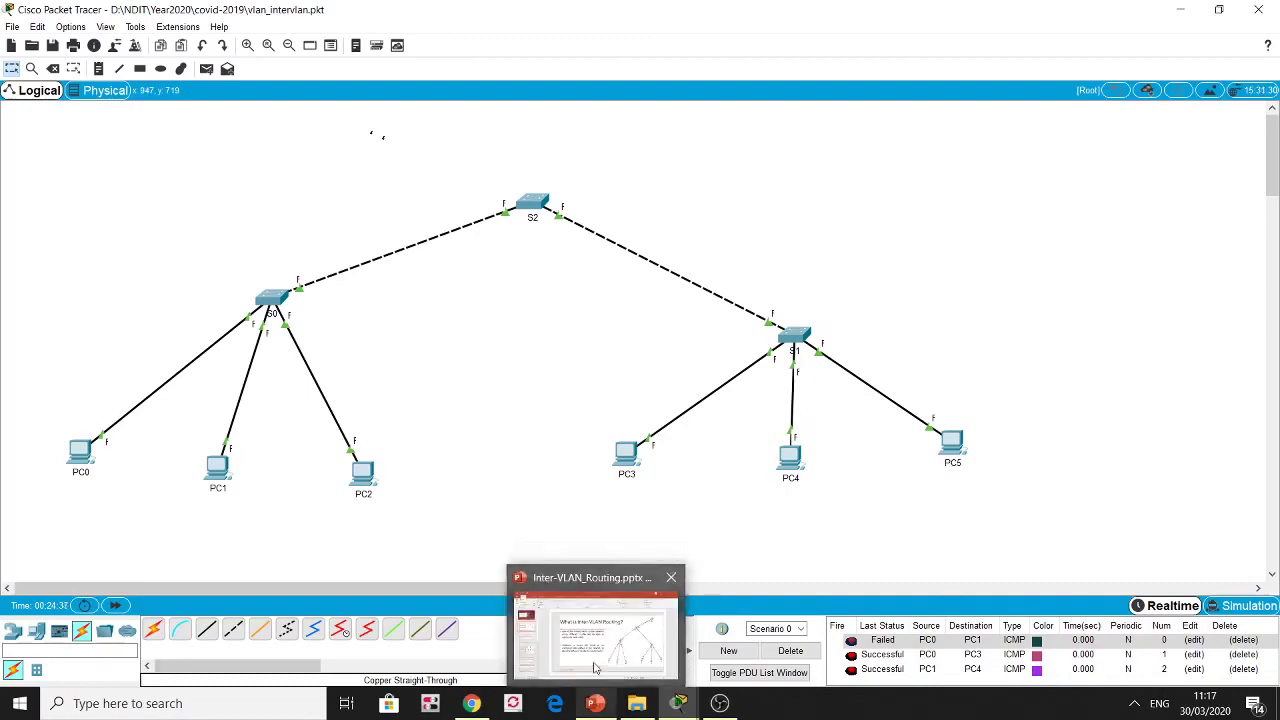
{"action": "left_click", "coordinate": [594, 667]}
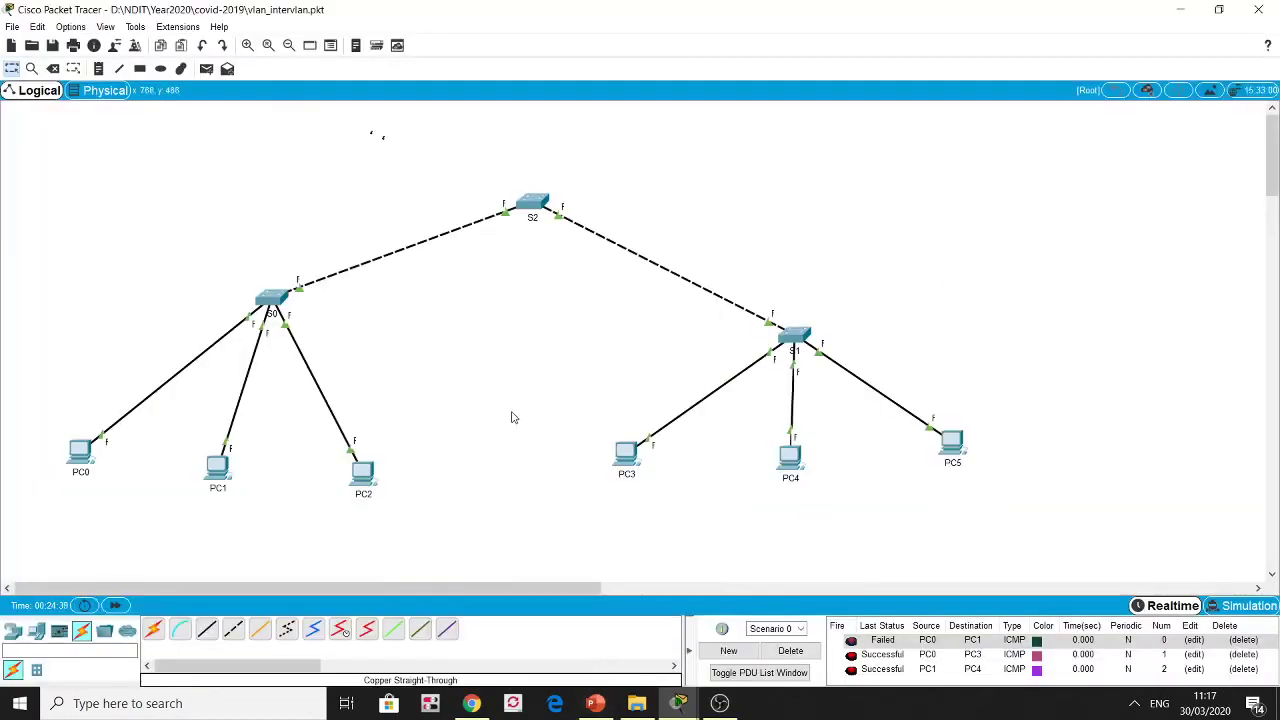
{"action": "left_click", "coordinate": [593, 704]}
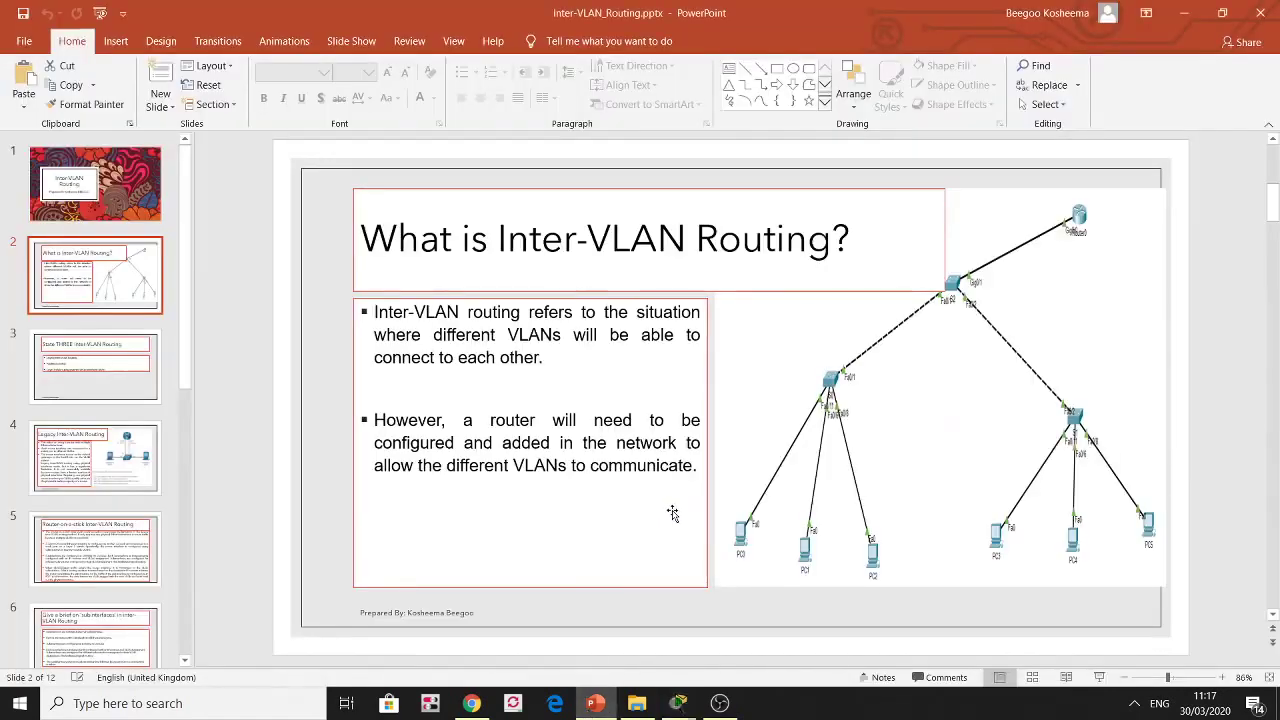
Advance to the next slide, which lists the three Inter-VLAN routing methods
{"action": "key", "text": "Down"}
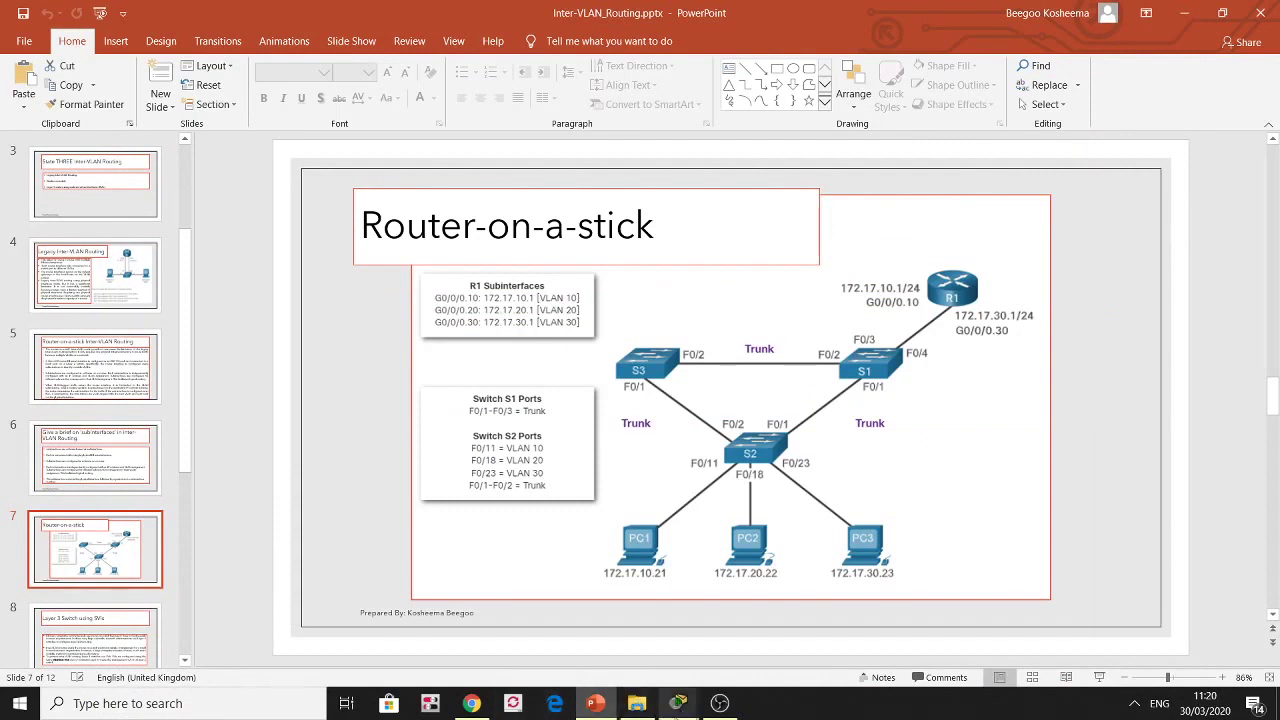
Place a new router, Router1, at the top right of the network topology
{"action": "mouse_move", "coordinate": [676, 706]}
{"action": "left_click", "coordinate": [460, 640]}
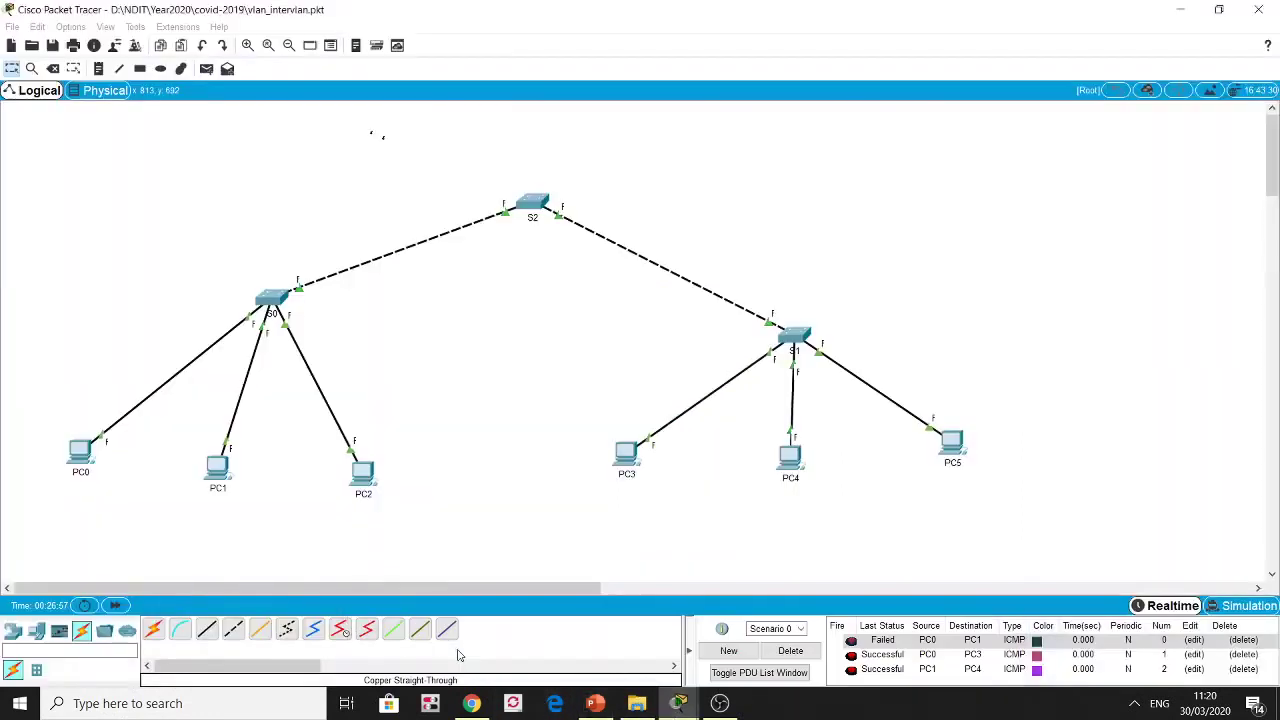
{"action": "left_click", "coordinate": [12, 631]}
{"action": "left_click_drag", "start_coordinate": [180, 628], "coordinate": [929, 166]}
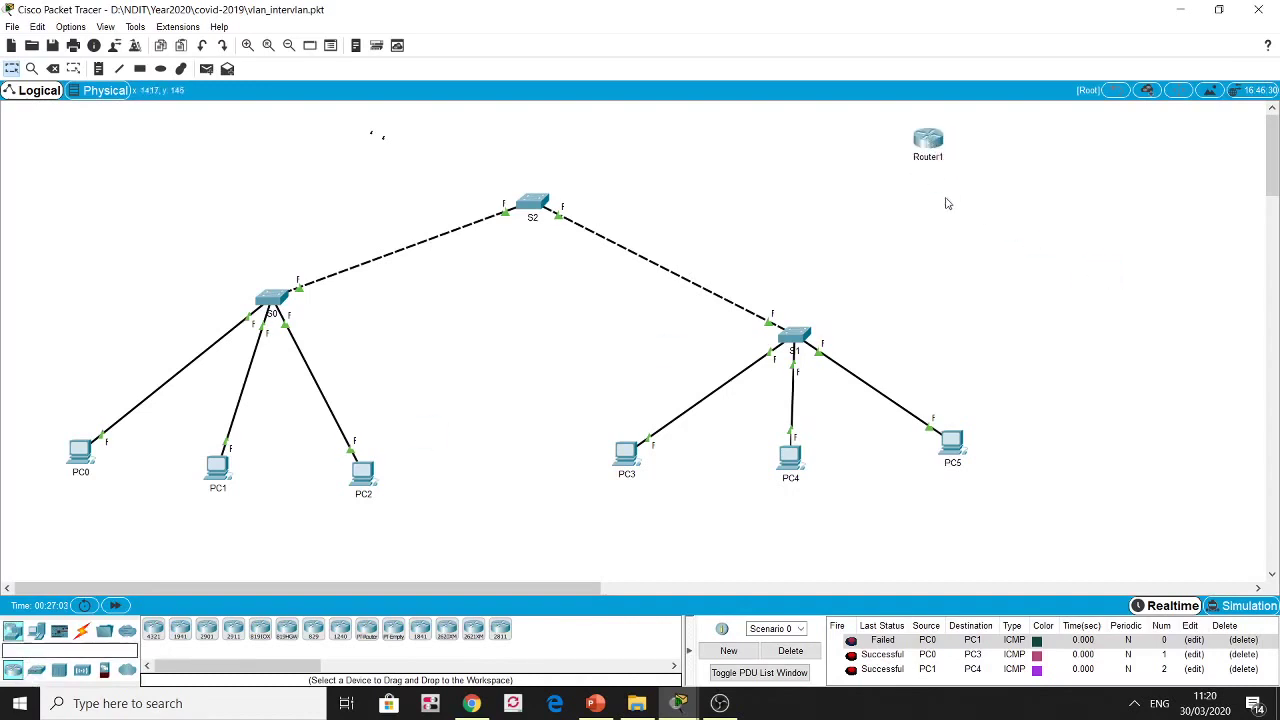
Cable S2's GigabitEthernet0/1 to Router1's GigabitEthernet0/0 with copper straight-through
{"action": "left_click", "coordinate": [81, 631]}
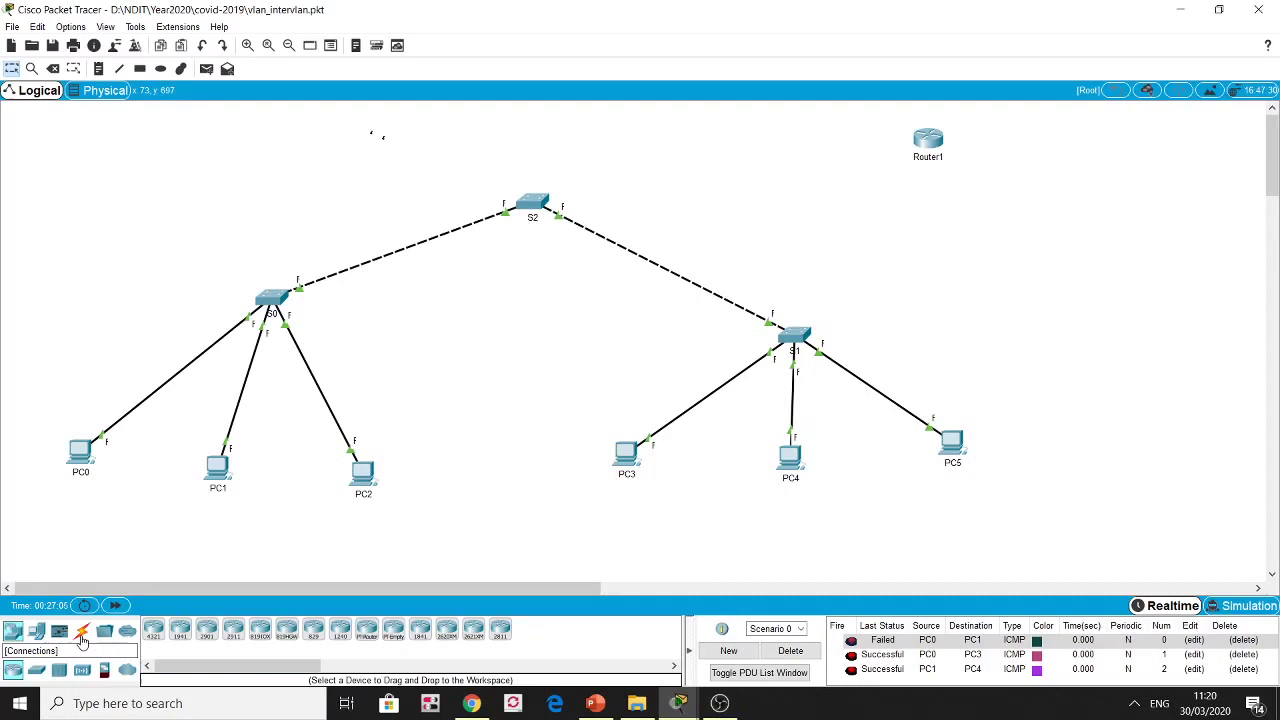
{"action": "left_click", "coordinate": [206, 629]}
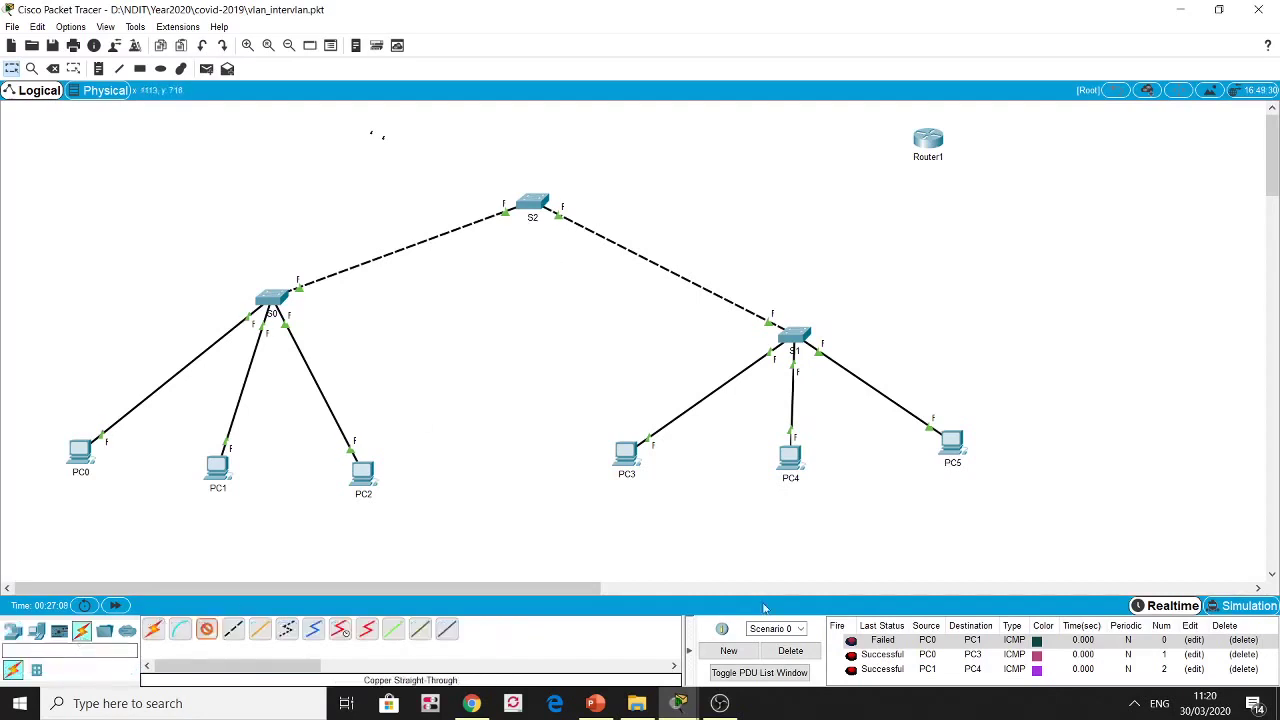
{"action": "left_click", "coordinate": [790, 651]}
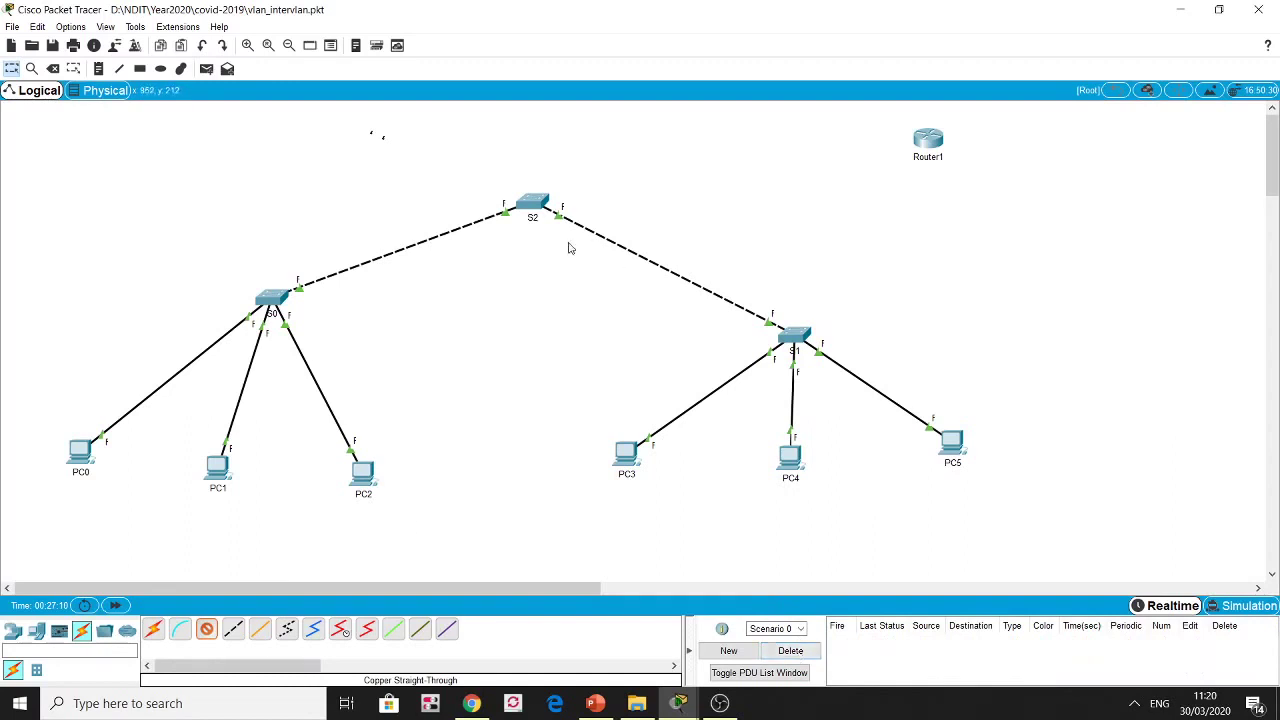
{"action": "left_click", "coordinate": [537, 204]}
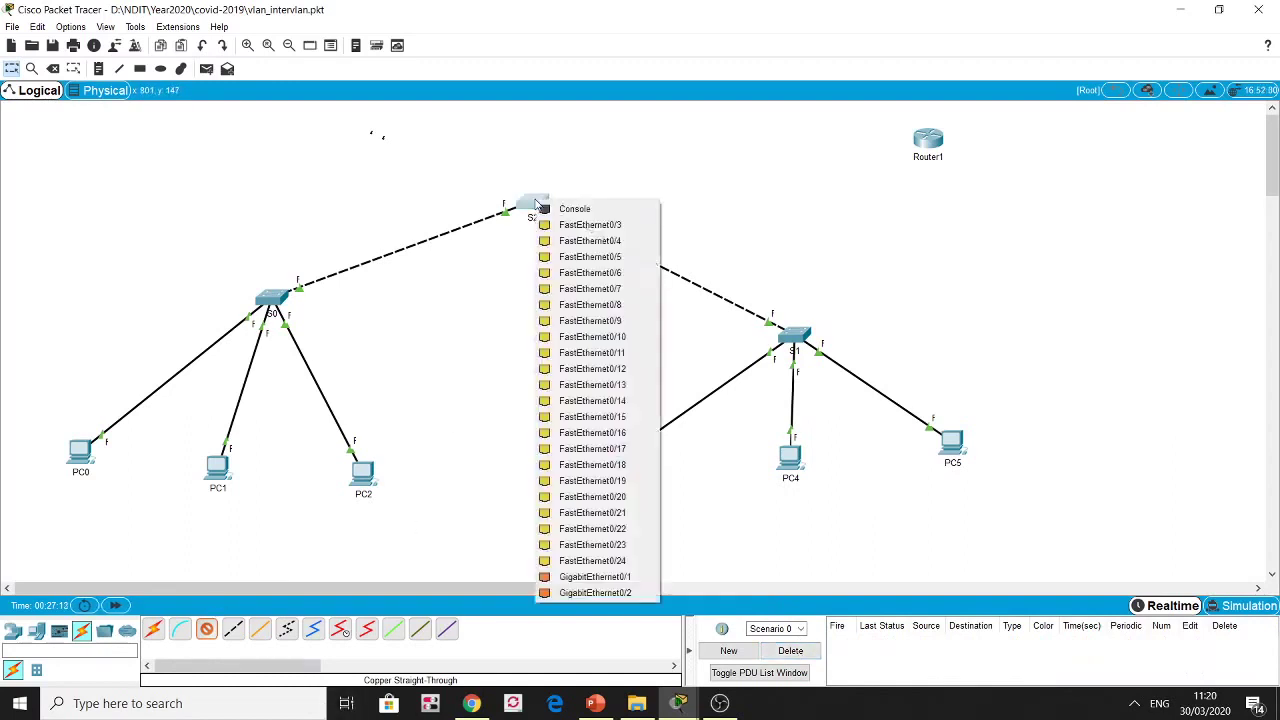
{"action": "left_click", "coordinate": [620, 580]}
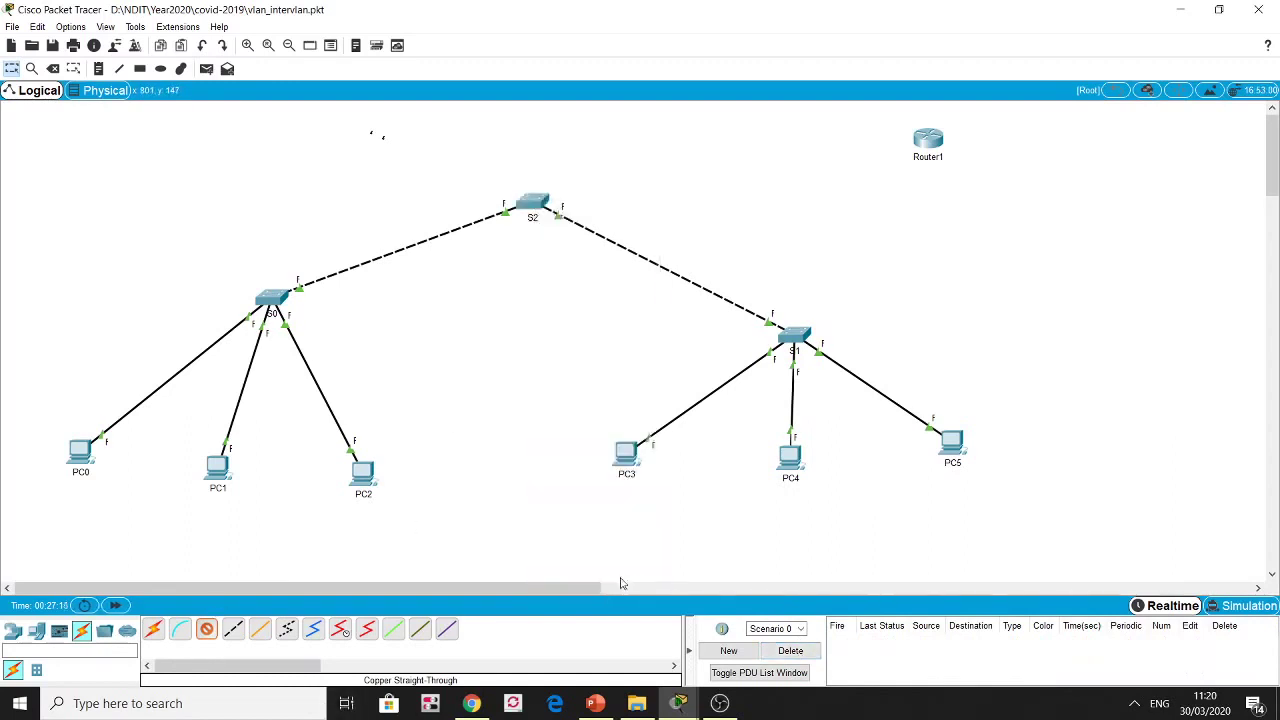
{"action": "left_click", "coordinate": [924, 142]}
{"action": "left_click", "coordinate": [946, 180]}
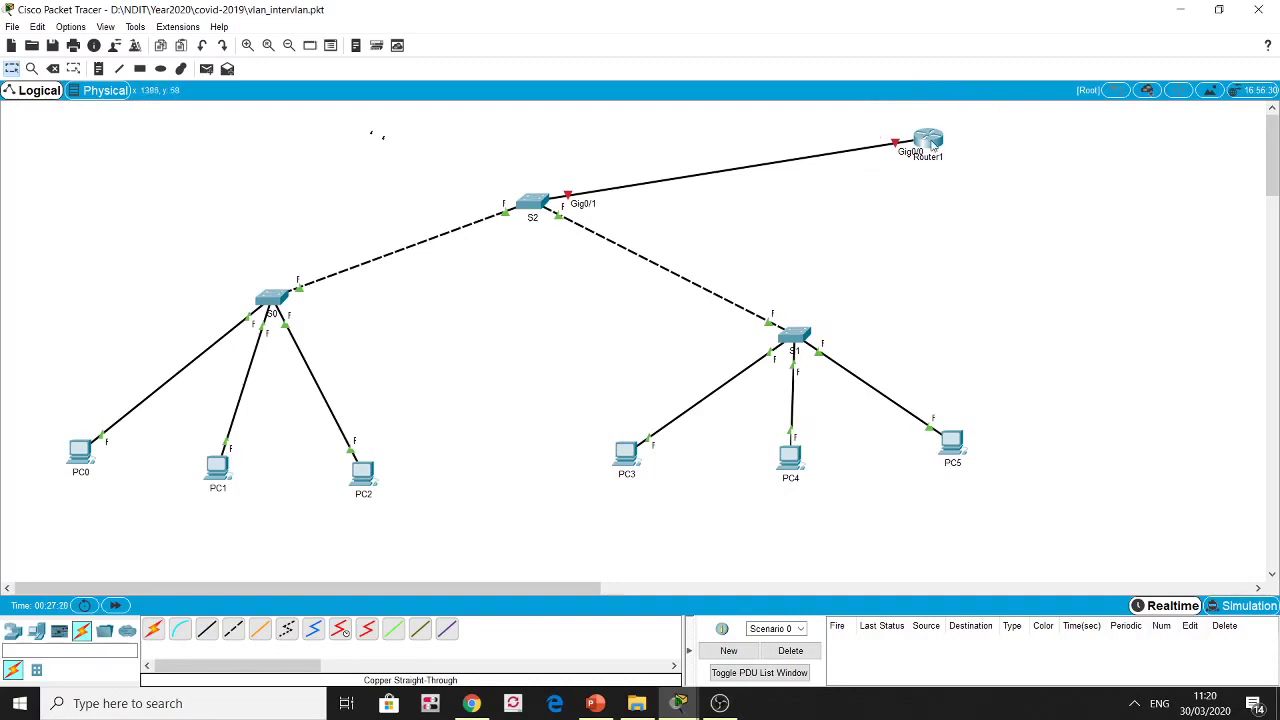
In Router1's CLI, decline the initial configuration dialog and enter global configuration mode
{"action": "left_click", "coordinate": [934, 145]}
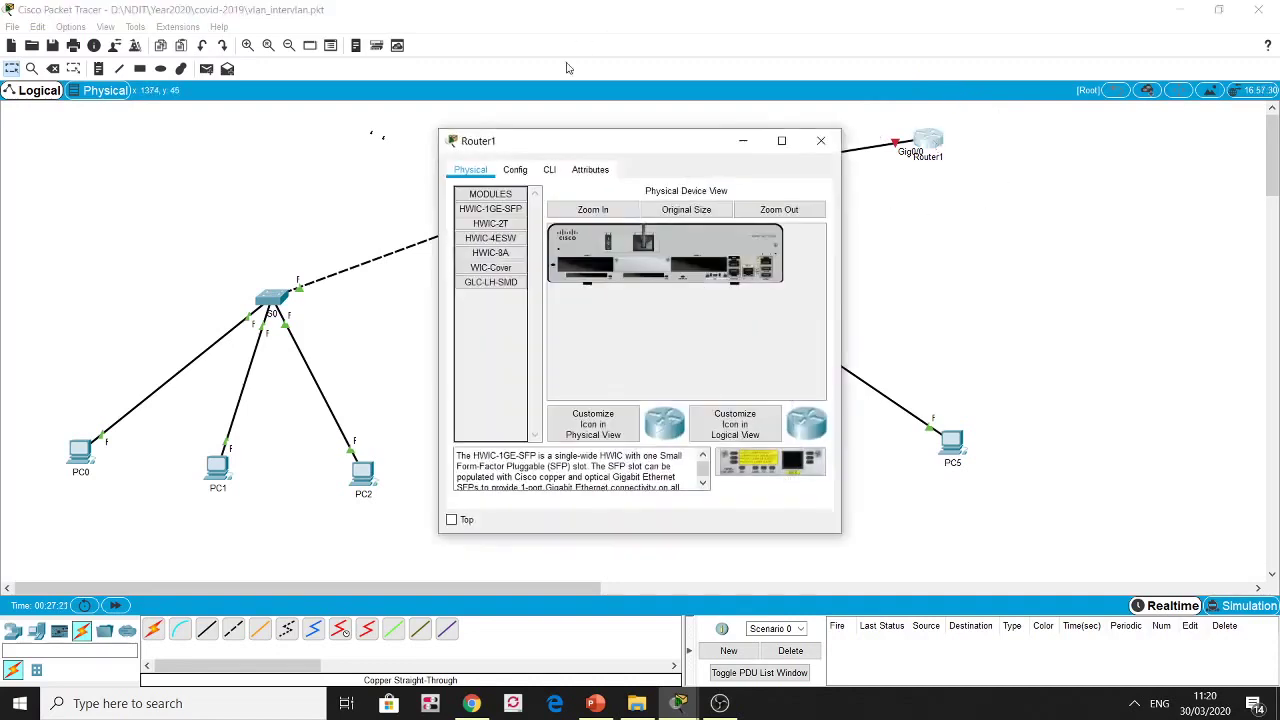
{"action": "left_click", "coordinate": [548, 170]}
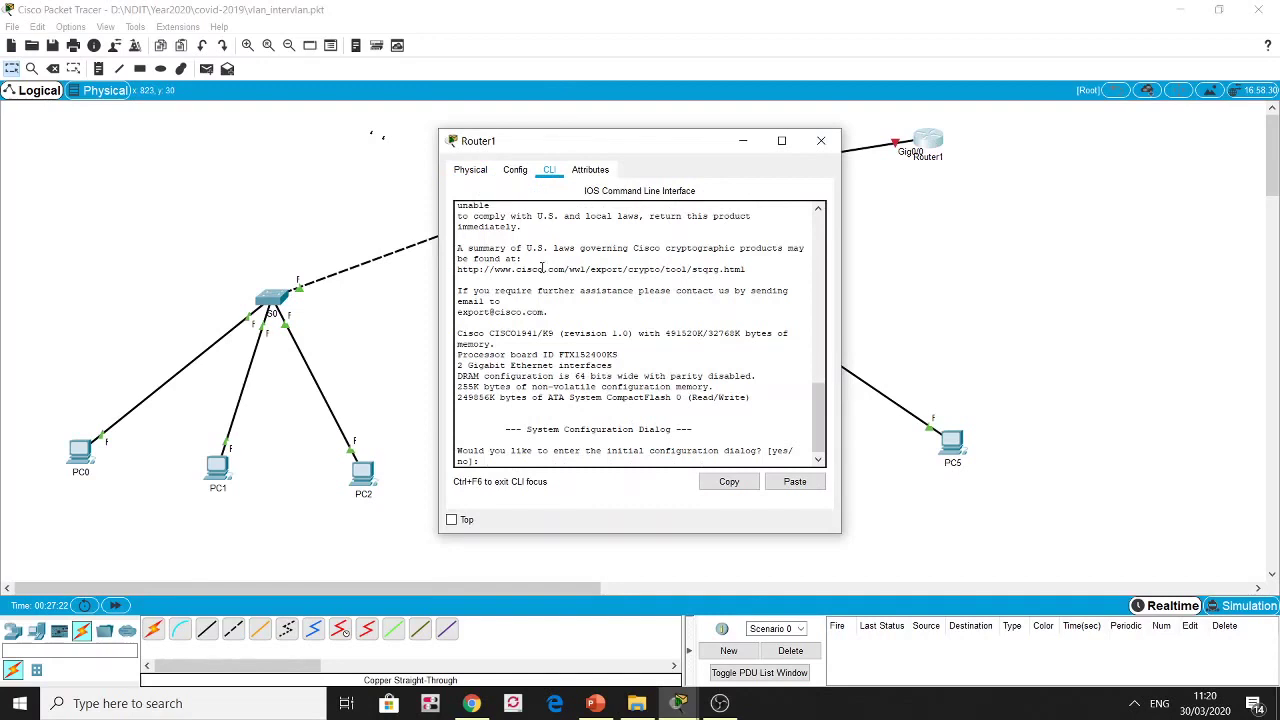
{"action": "type", "text": "no"}
{"action": "key", "text": "Return"}
{"action": "key", "text": "Return"}
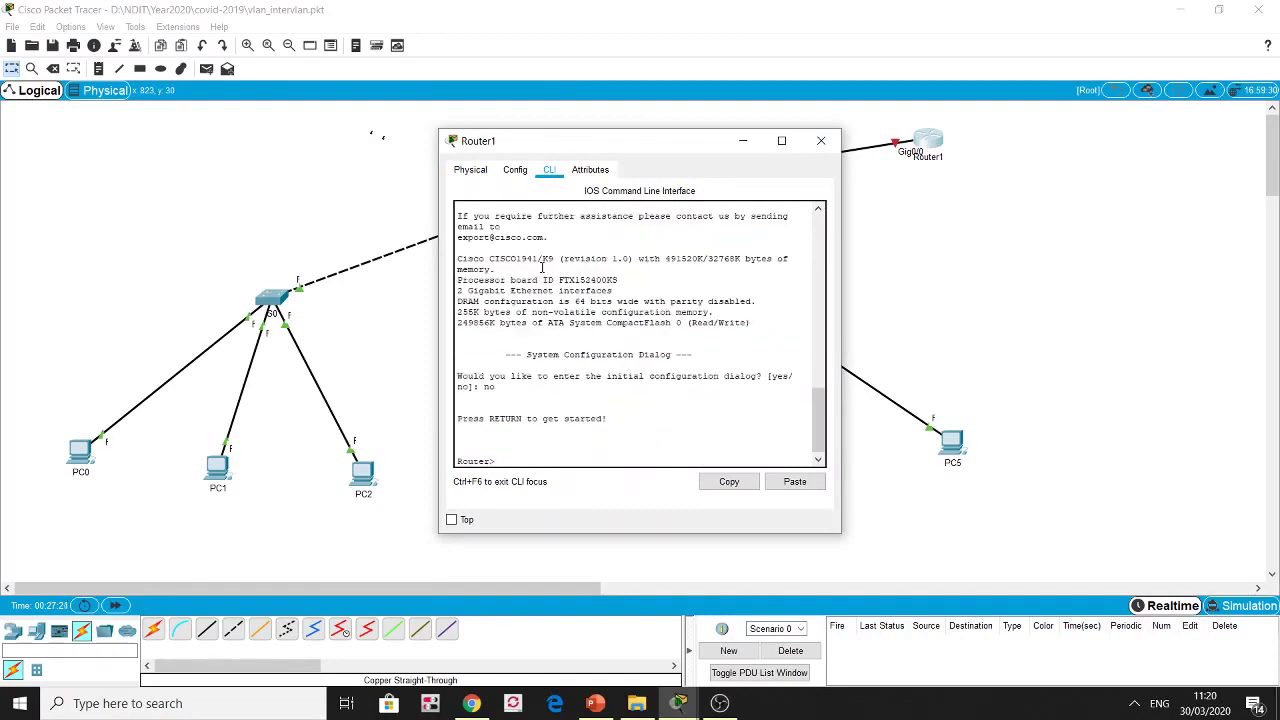
{"action": "type", "text": "en"}
{"action": "key", "text": "Return"}
{"action": "type", "text": "conf"}
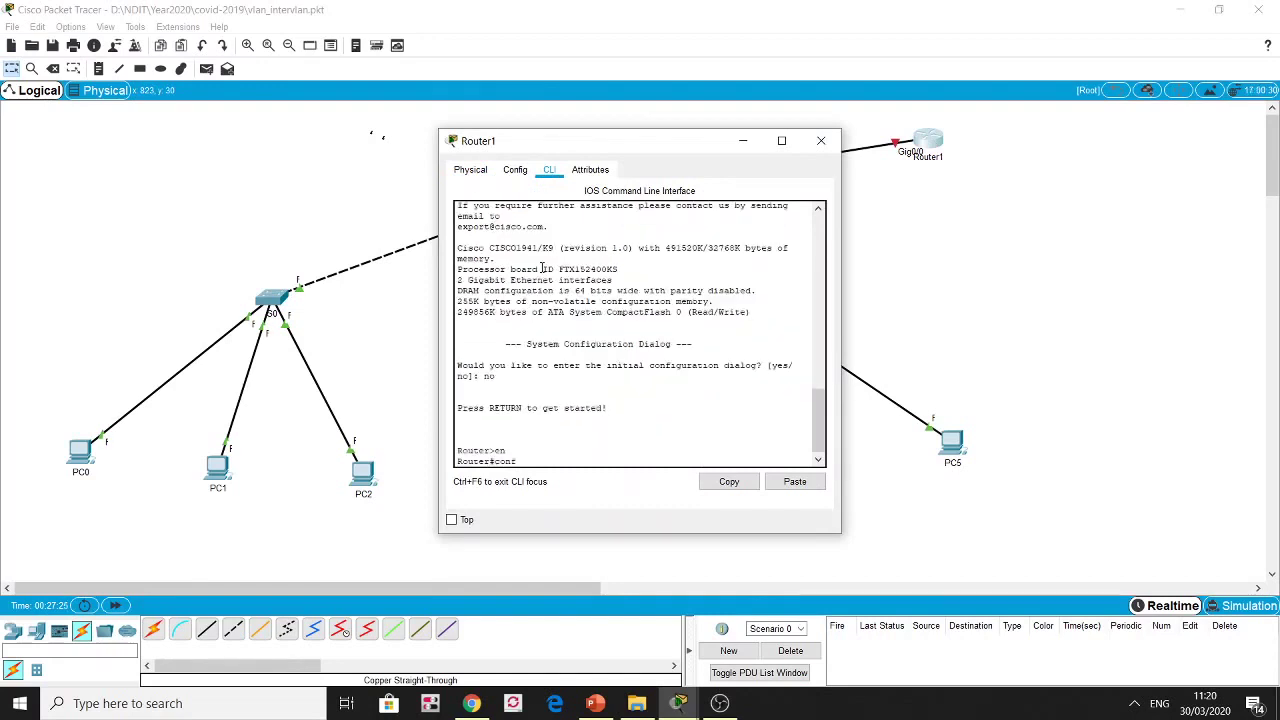
{"action": "type", "text": " t"}
{"action": "key", "text": "Return"}
Configure subinterface G0/0.10 with dot1q VLAN 10 and IP 172.17.10.1 255.255.255.0
{"action": "type", "text": "int G"}
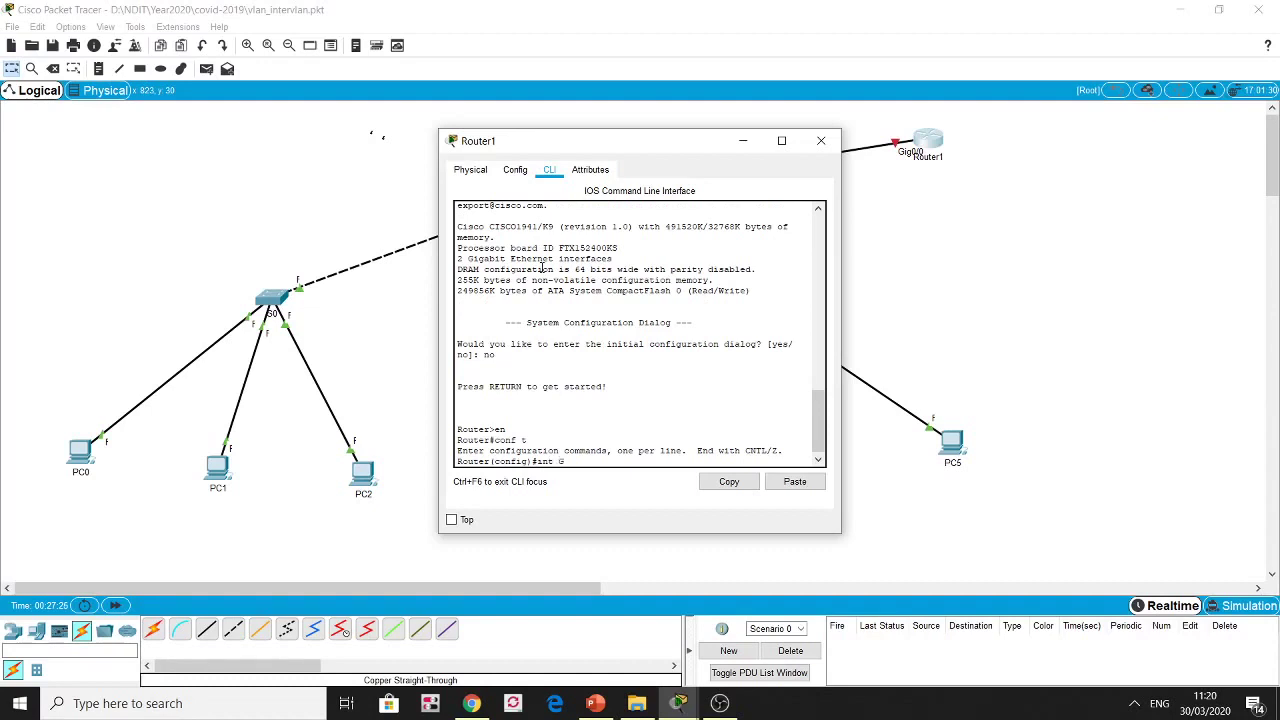
{"action": "type", "text": "0/0.10"}
{"action": "key", "text": "Return"}
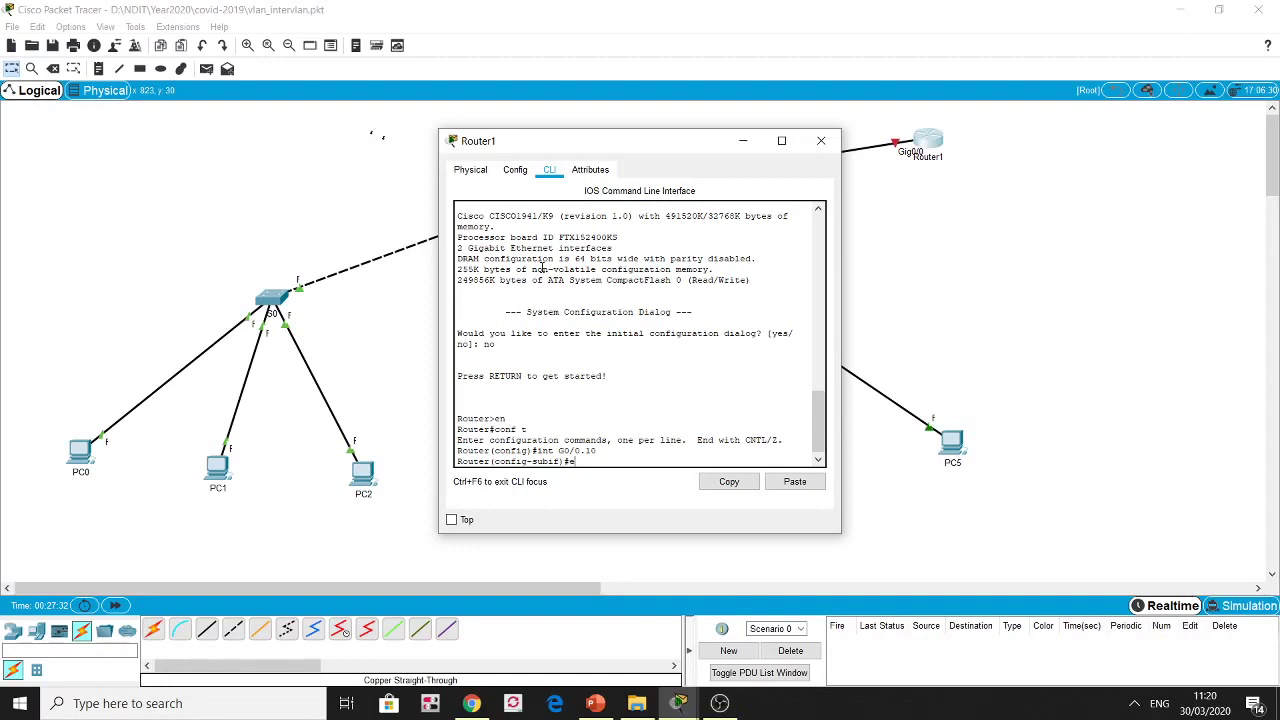
{"action": "type", "text": "encapsulation dot1q 10"}
{"action": "key", "text": "Return"}
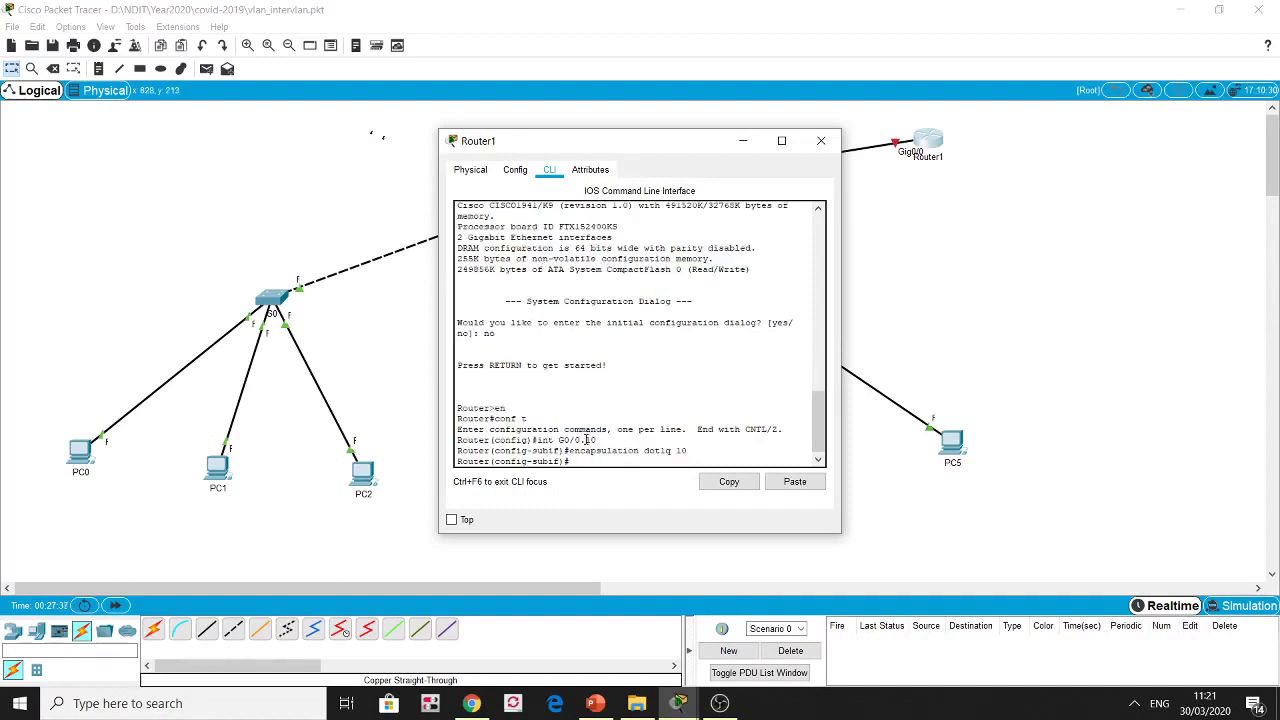
{"action": "left_click_drag", "start_coordinate": [582, 440], "coordinate": [599, 440]}
{"action": "left_click", "coordinate": [676, 452]}
{"action": "left_click_drag", "start_coordinate": [676, 452], "coordinate": [697, 453]}
{"action": "left_click", "coordinate": [601, 457]}
{"action": "type", "text": "ip address 172.17.10.1 255.25..255.0"}
{"action": "key", "text": "Return"}
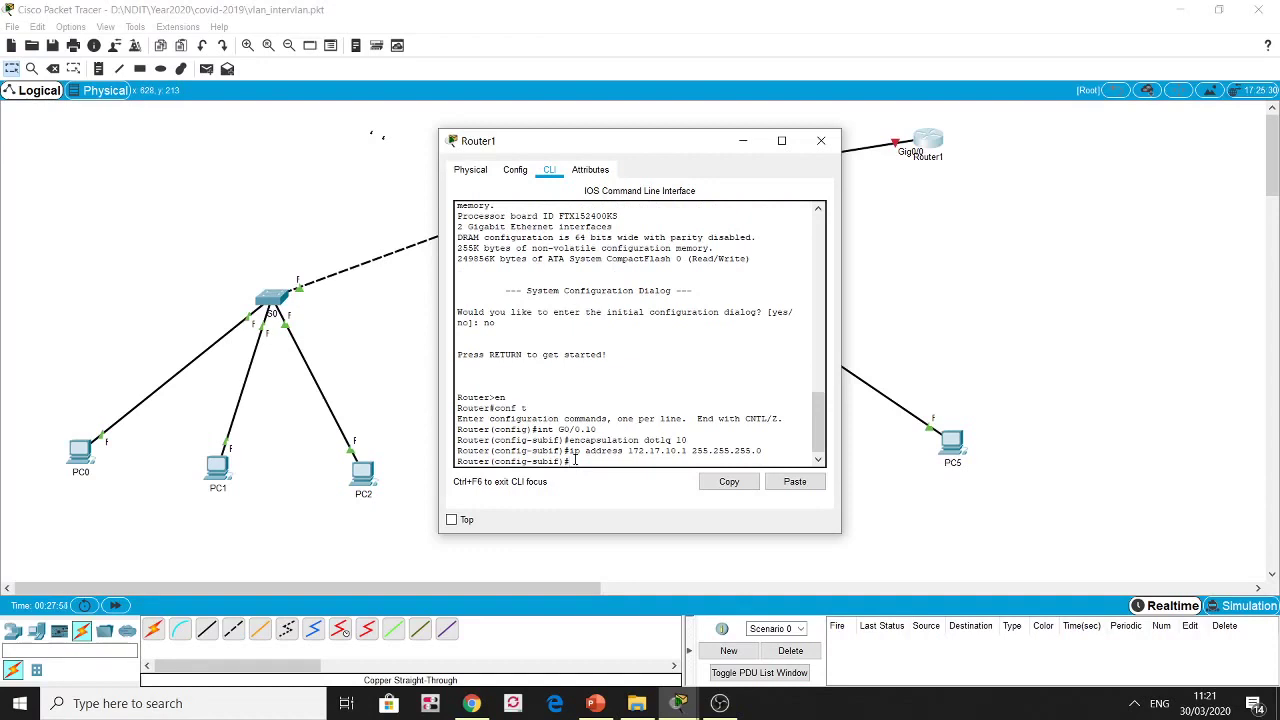
Configure subinterface G0/0.20 with dot1q VLAN 20 and IP 172.17.20.1 255.255.255.0
{"action": "type", "text": "int G0/0.20"}
{"action": "key", "text": "Return"}
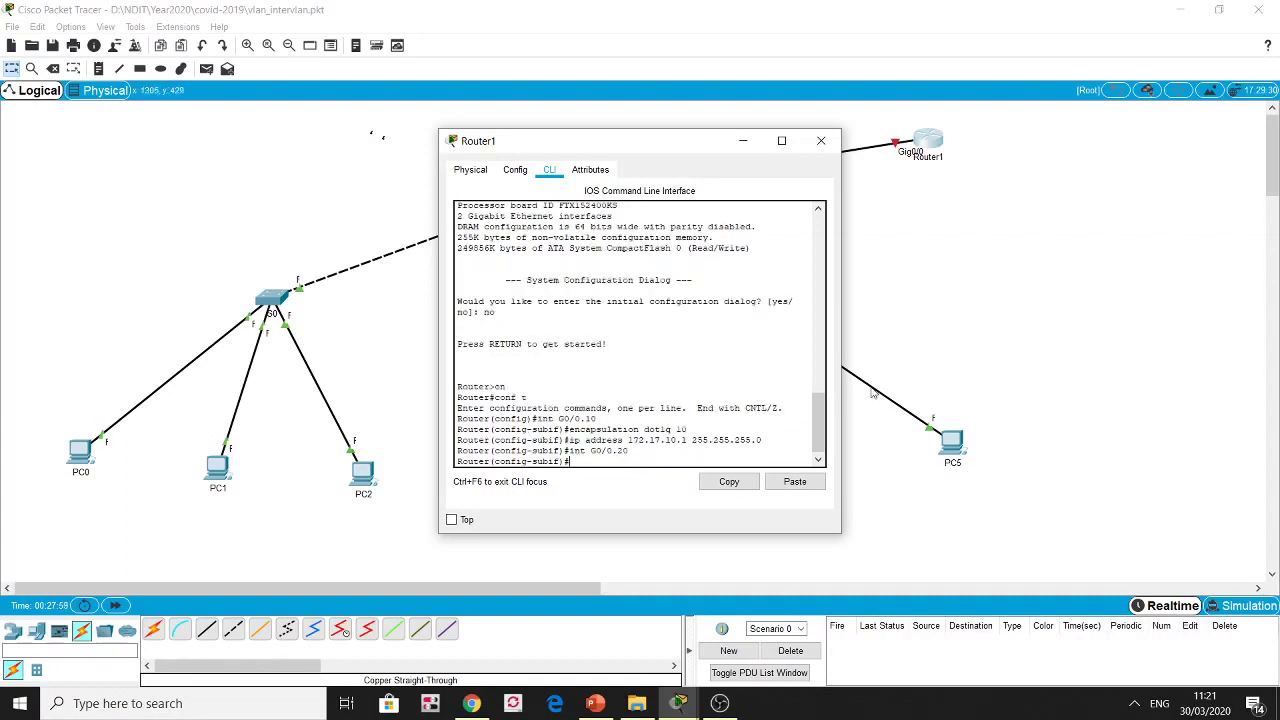
{"action": "key", "text": "Up"}
{"action": "key", "text": "Up"}
{"action": "key", "text": "Up"}
{"action": "key", "text": "BackSpace"}
{"action": "key", "text": "BackSpace"}
{"action": "type", "text": "20"}
{"action": "key", "text": "Return"}
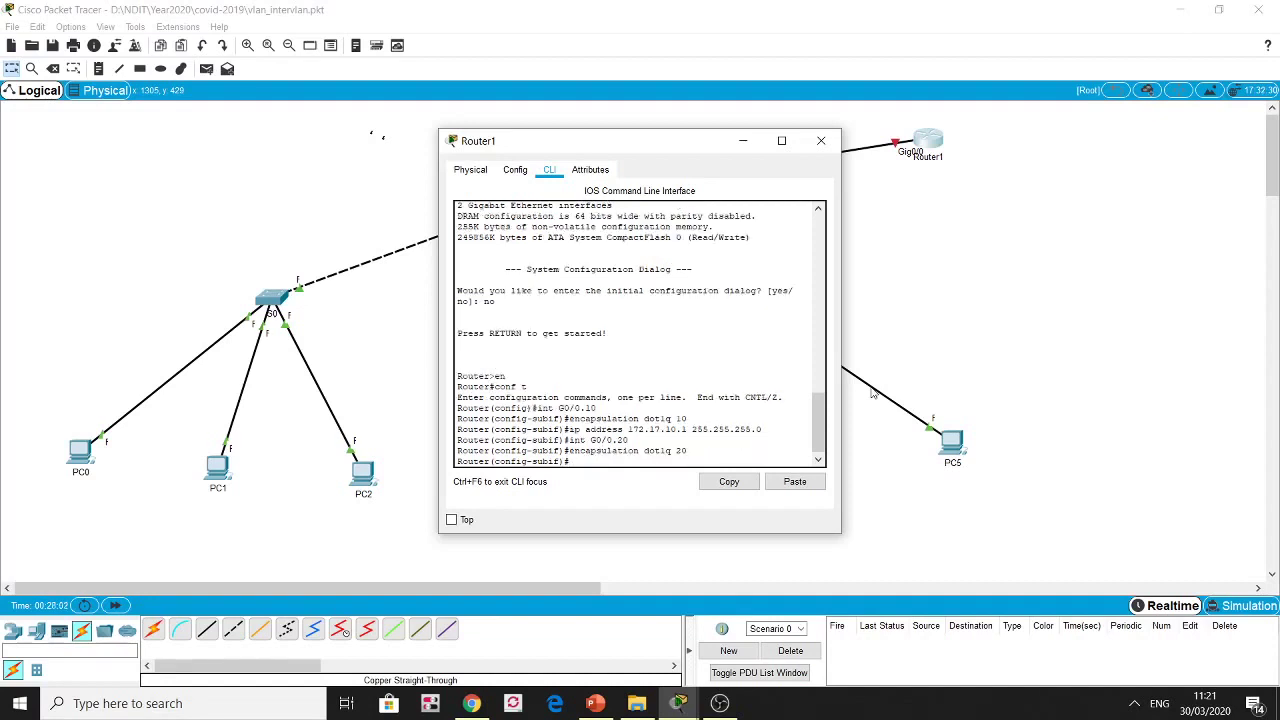
{"action": "key", "text": "Up"}
{"action": "key", "text": "Up"}
{"action": "key", "text": "Up"}
{"action": "key", "text": "Left"}
{"action": "key", "text": "Left"}
{"action": "key", "text": "Left"}
{"action": "key", "text": "Left"}
{"action": "key", "text": "Left"}
{"action": "key", "text": "Left"}
{"action": "key", "text": "Left"}
{"action": "key", "text": "Left"}
{"action": "key", "text": "Left"}
{"action": "key", "text": "Left"}
{"action": "key", "text": "Left"}
{"action": "key", "text": "Left"}
{"action": "key", "text": "Left"}
{"action": "key", "text": "Left"}
{"action": "key", "text": "Left"}
{"action": "key", "text": "Left"}
{"action": "key", "text": "Left"}
{"action": "key", "text": "BackSpace"}
{"action": "type", "text": "2"}
{"action": "key", "text": "Return"}
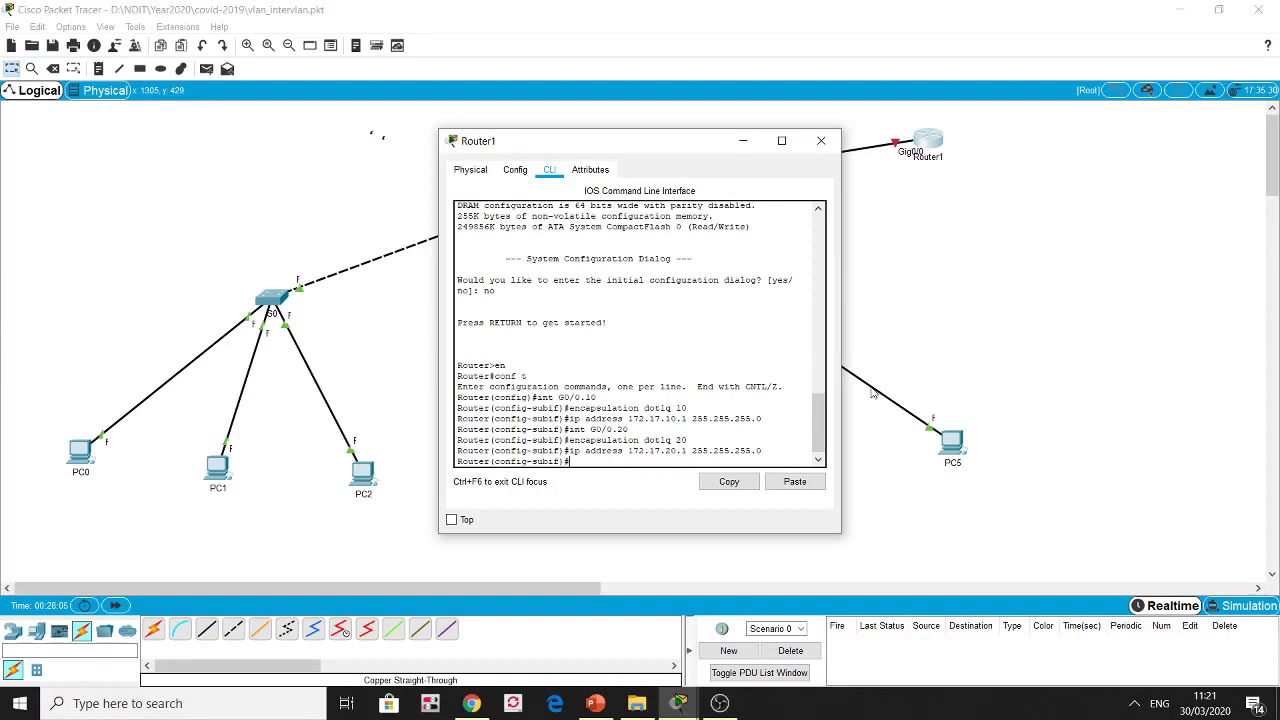
Configure subinterface G0/0.30 with dot1q VLAN 30 and IP 172.17.30.1 255.255.255.0
{"action": "key", "text": "Up"}
{"action": "key", "text": "Up"}
{"action": "key", "text": "Up"}
{"action": "key", "text": "BackSpace"}
{"action": "key", "text": "BackSpace"}
{"action": "type", "text": "30"}
{"action": "key", "text": "Return"}
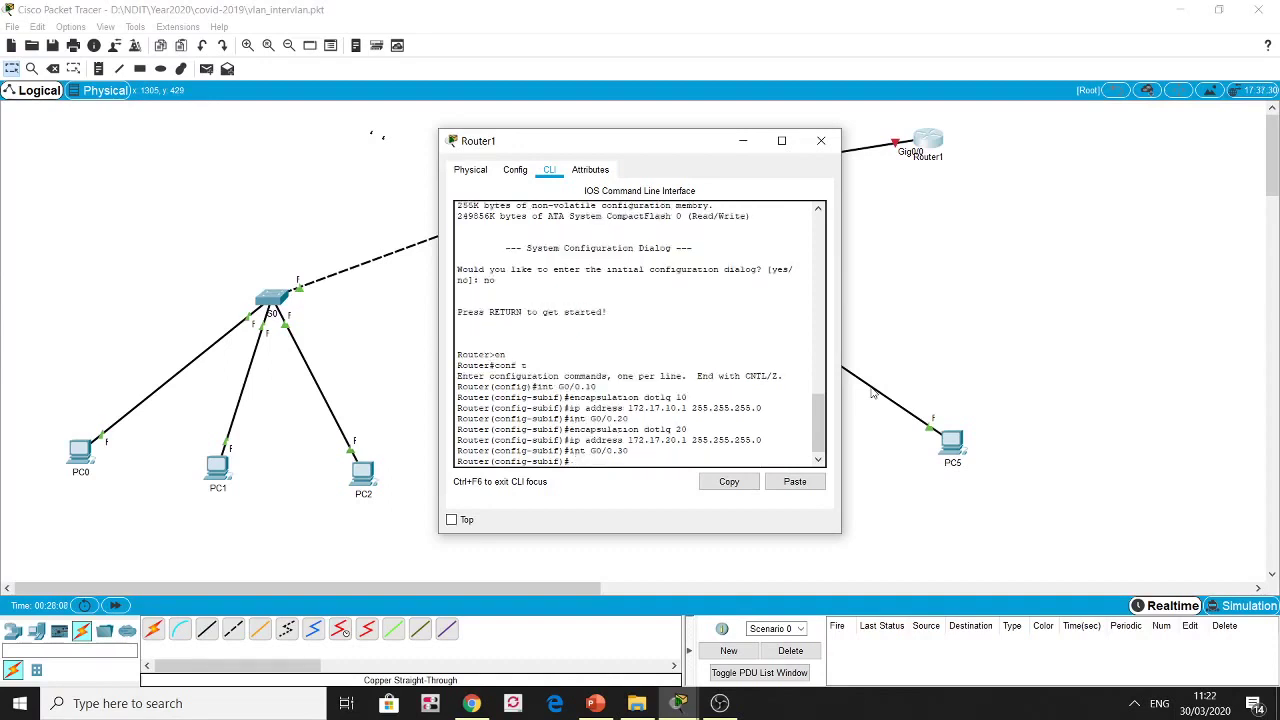
{"action": "key", "text": "Up"}
{"action": "key", "text": "Up"}
{"action": "key", "text": "Up"}
{"action": "type", "text": "30"}
{"action": "key", "text": "Return"}
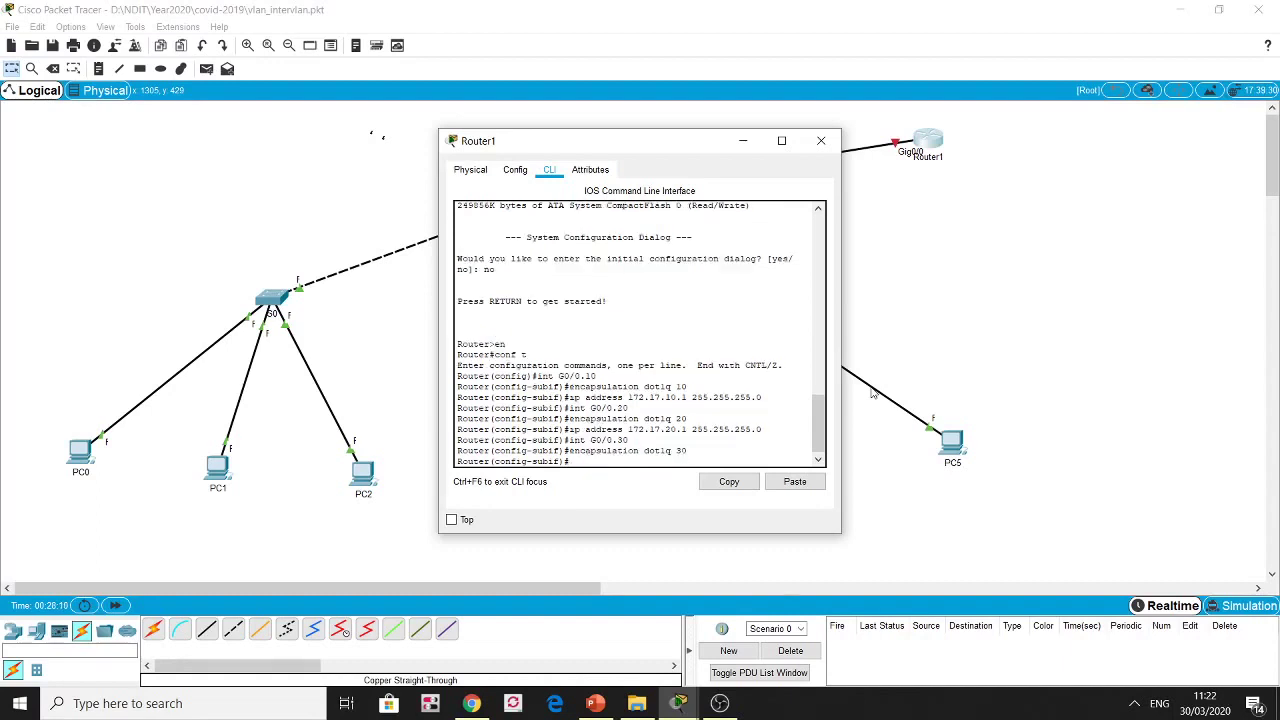
{"action": "key", "text": "Up"}
{"action": "key", "text": "Up"}
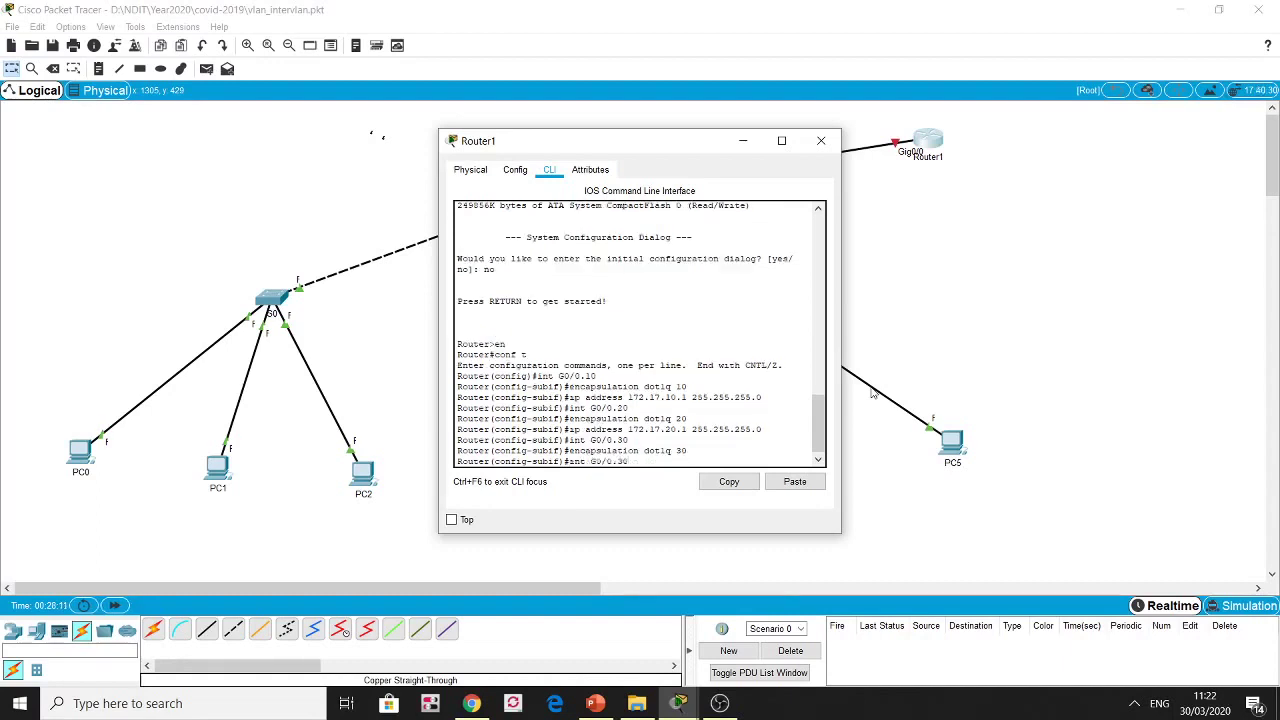
{"action": "key", "text": "Up"}
{"action": "key", "text": "Return"}
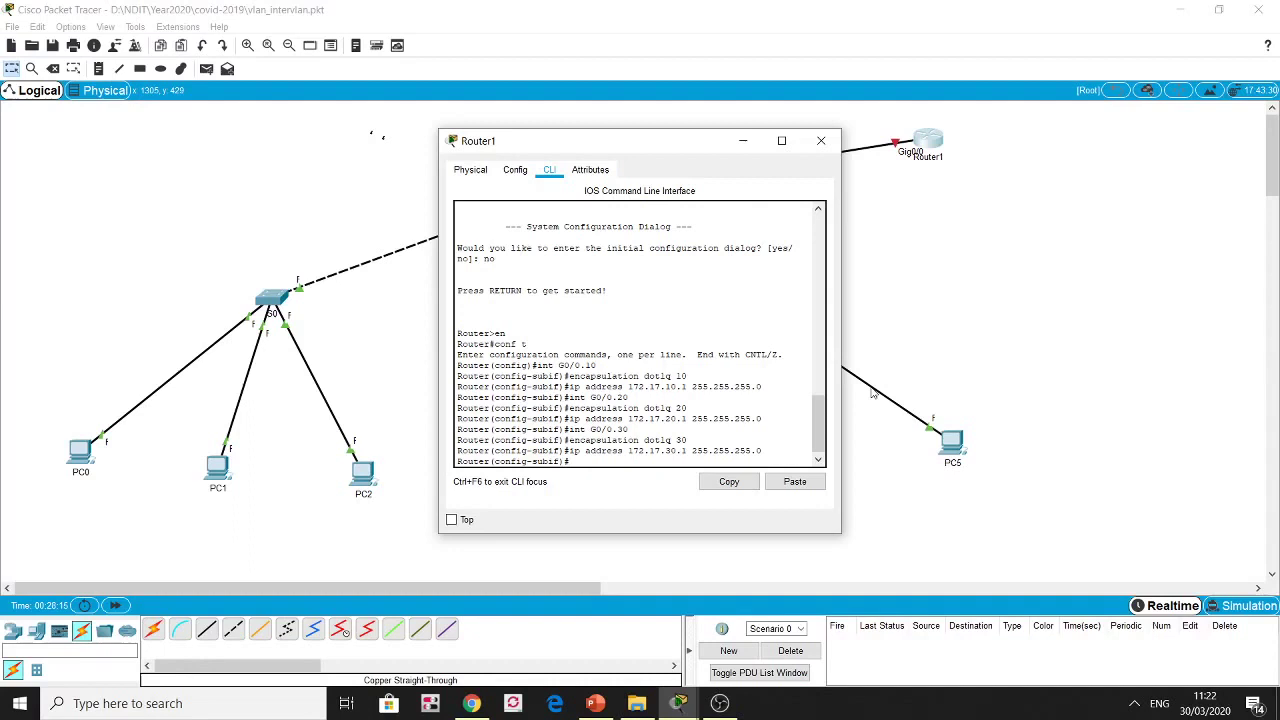
{"action": "type", "text": "int G0/0.99"}
Configure subinterface G0/0.99 with dot1q VLAN 99 and IP 172.17.99.1
{"action": "key", "text": "Return"}
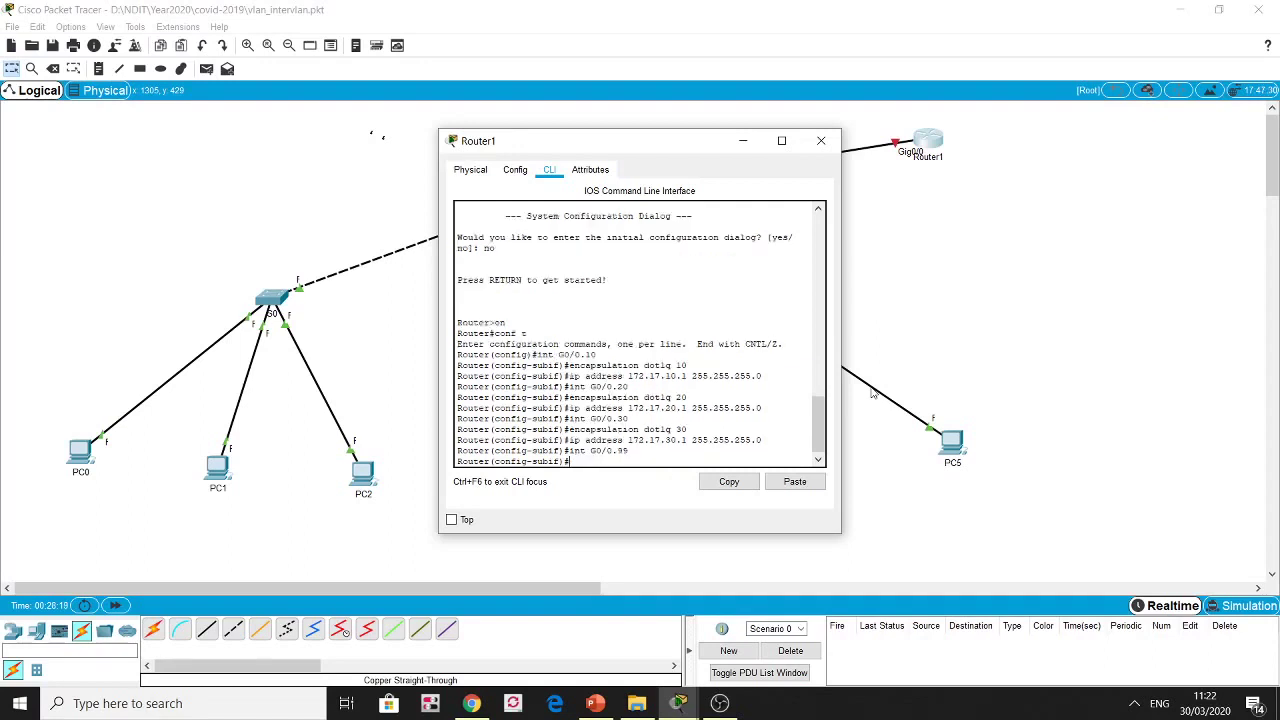
{"action": "key", "text": "Up"}
{"action": "key", "text": "Up"}
{"action": "key", "text": "BackSpace"}
{"action": "key", "text": "BackSpace"}
{"action": "type", "text": "99"}
{"action": "key", "text": "Return"}
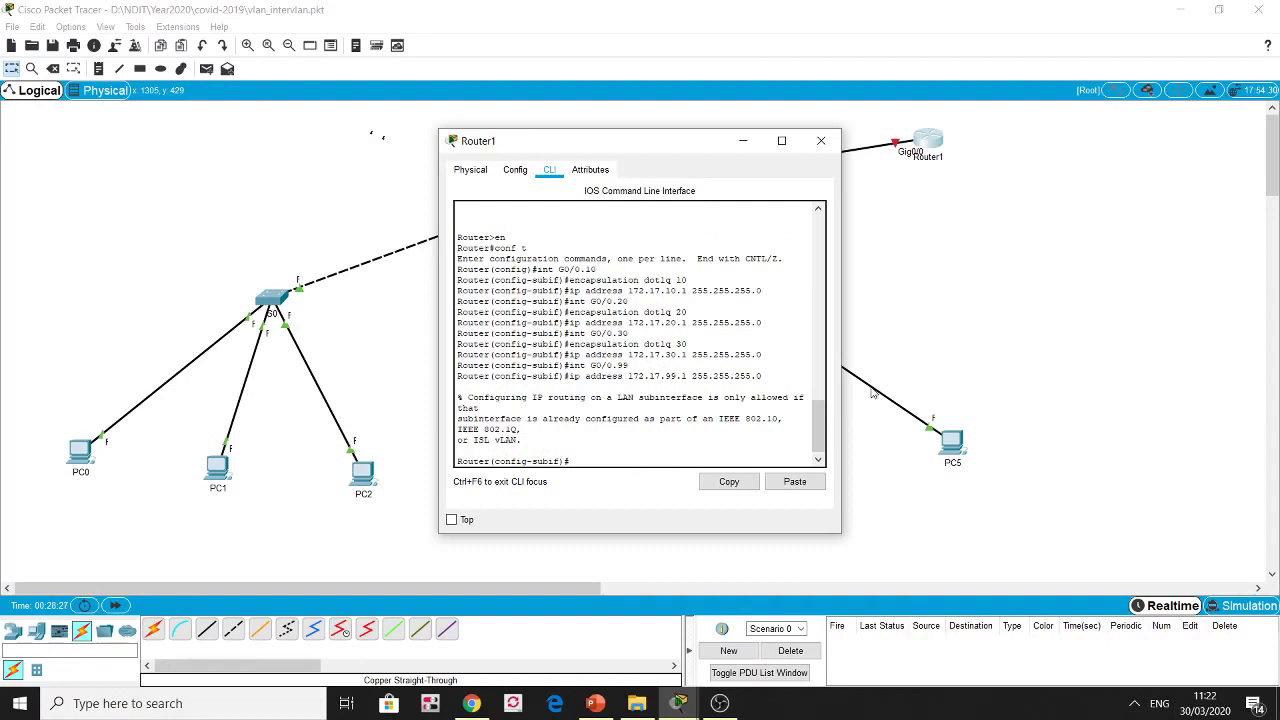
{"action": "key", "text": "Up"}
{"action": "key", "text": "Up"}
{"action": "key", "text": "Return"}
{"action": "type", "text": "enca"}
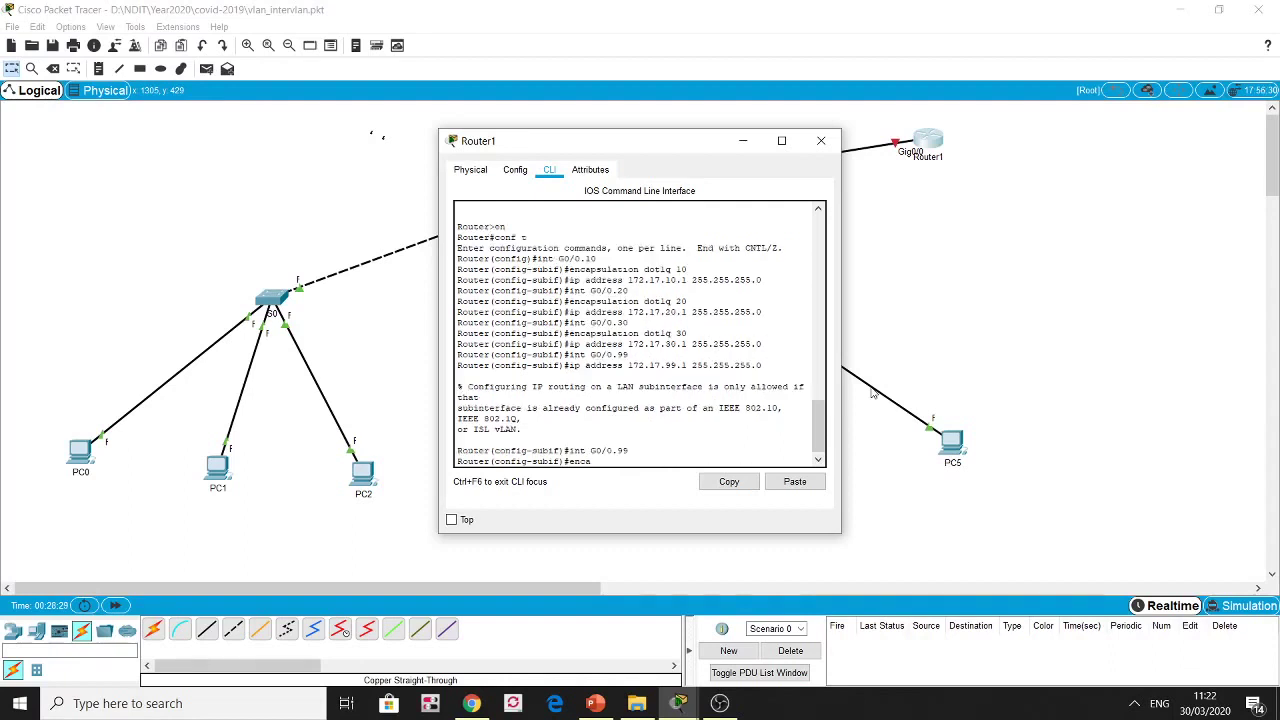
{"action": "type", "text": "psulation dot1q 99"}
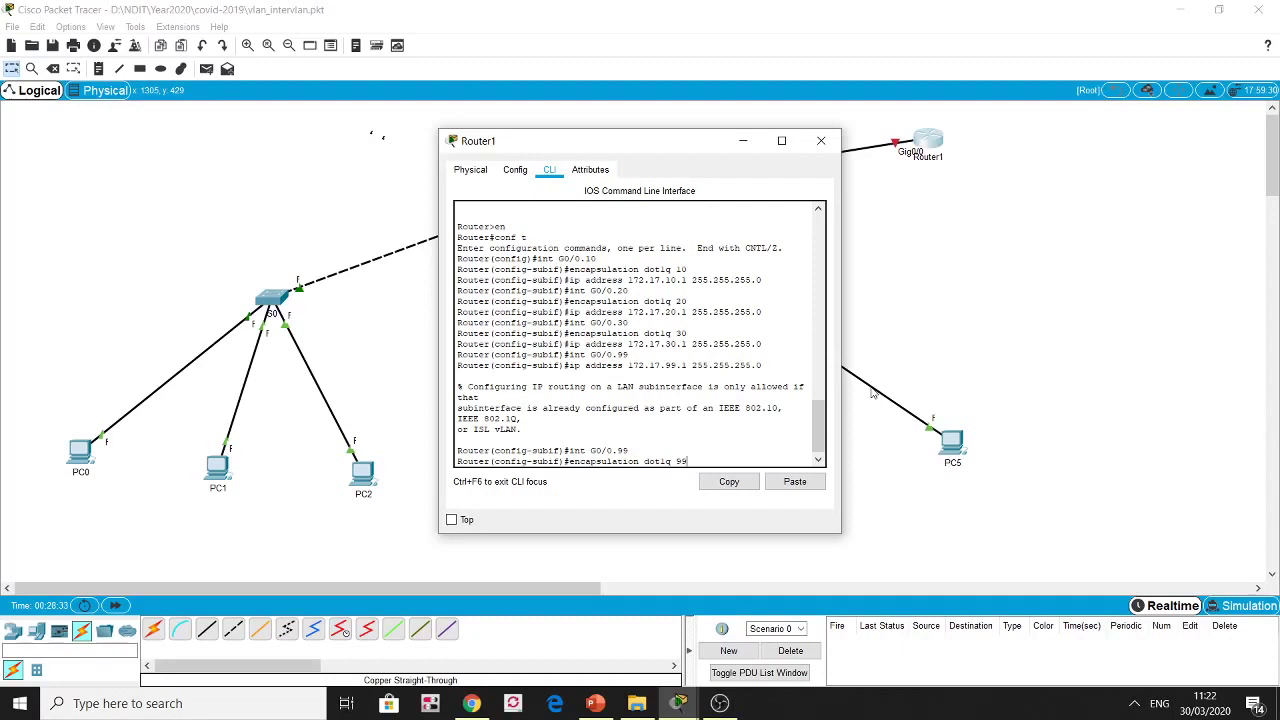
{"action": "key", "text": "Return"}
{"action": "key", "text": "Up"}
{"action": "key", "text": "Up"}
{"action": "key", "text": "Up"}
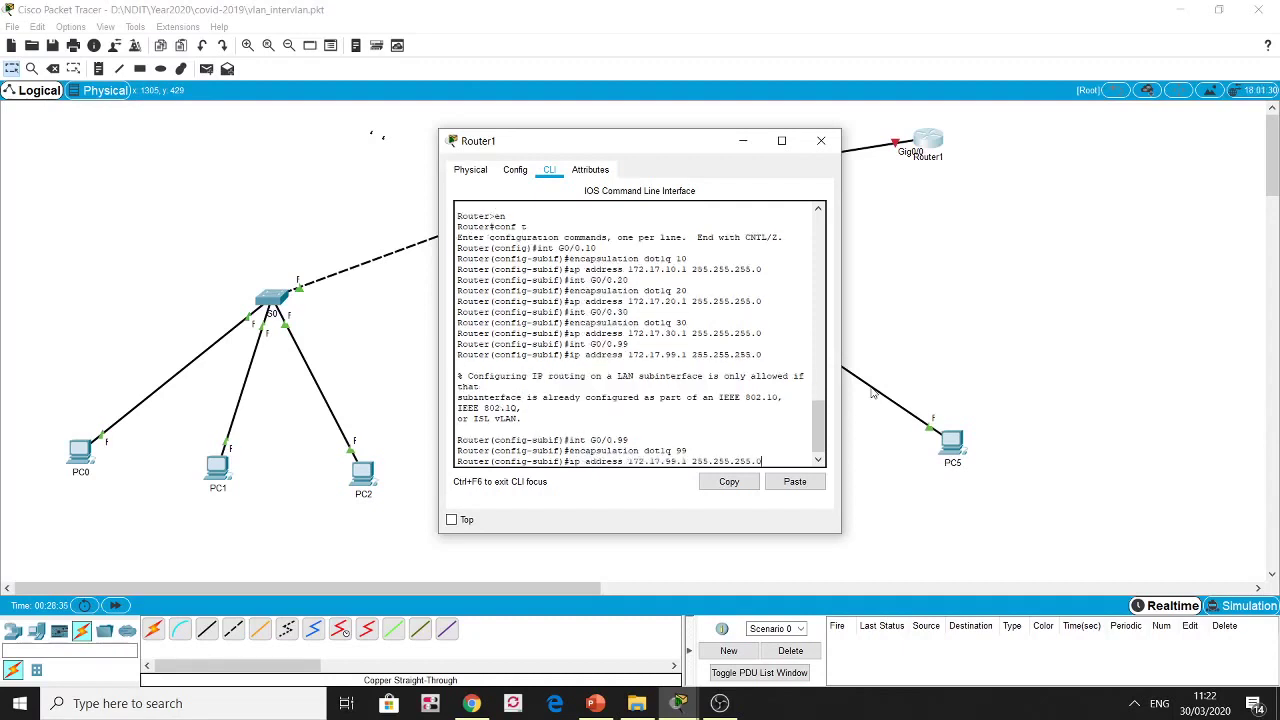
{"action": "key", "text": "Return"}
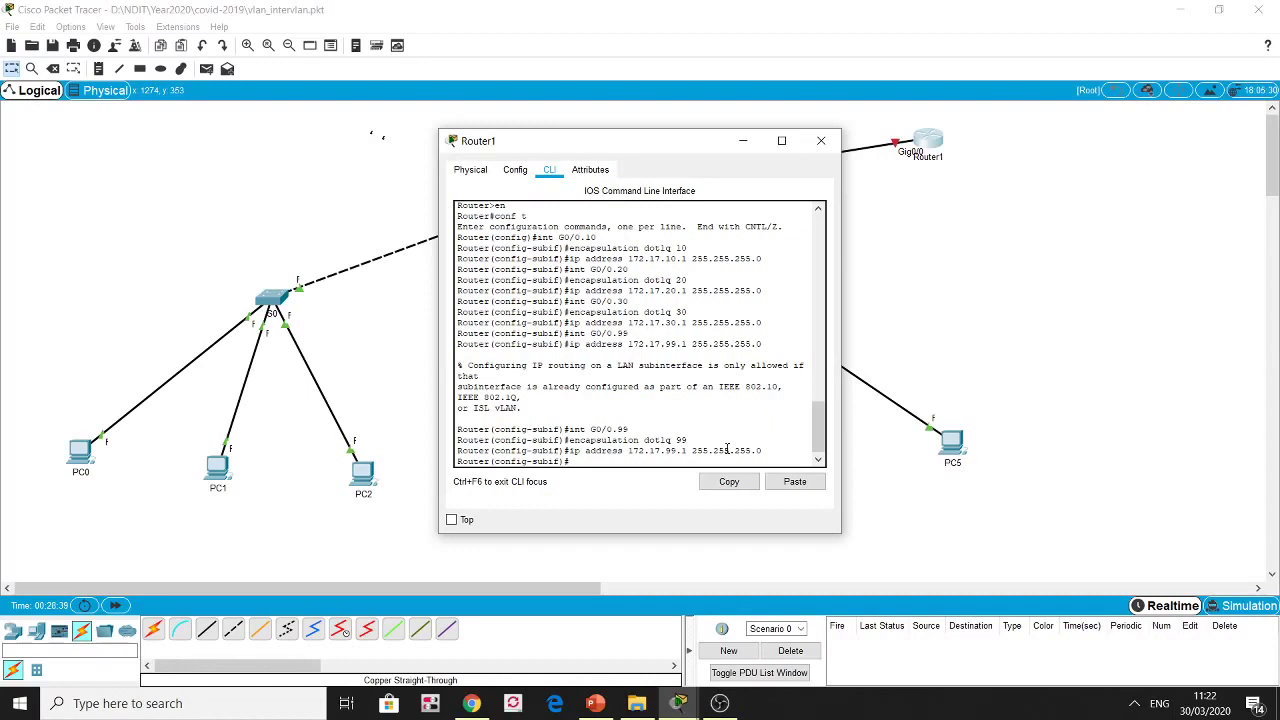
Enable physical interface G0/0 with no shut and close Router1's window
{"action": "type", "text": "int G0/0"}
{"action": "key", "text": "Return"}
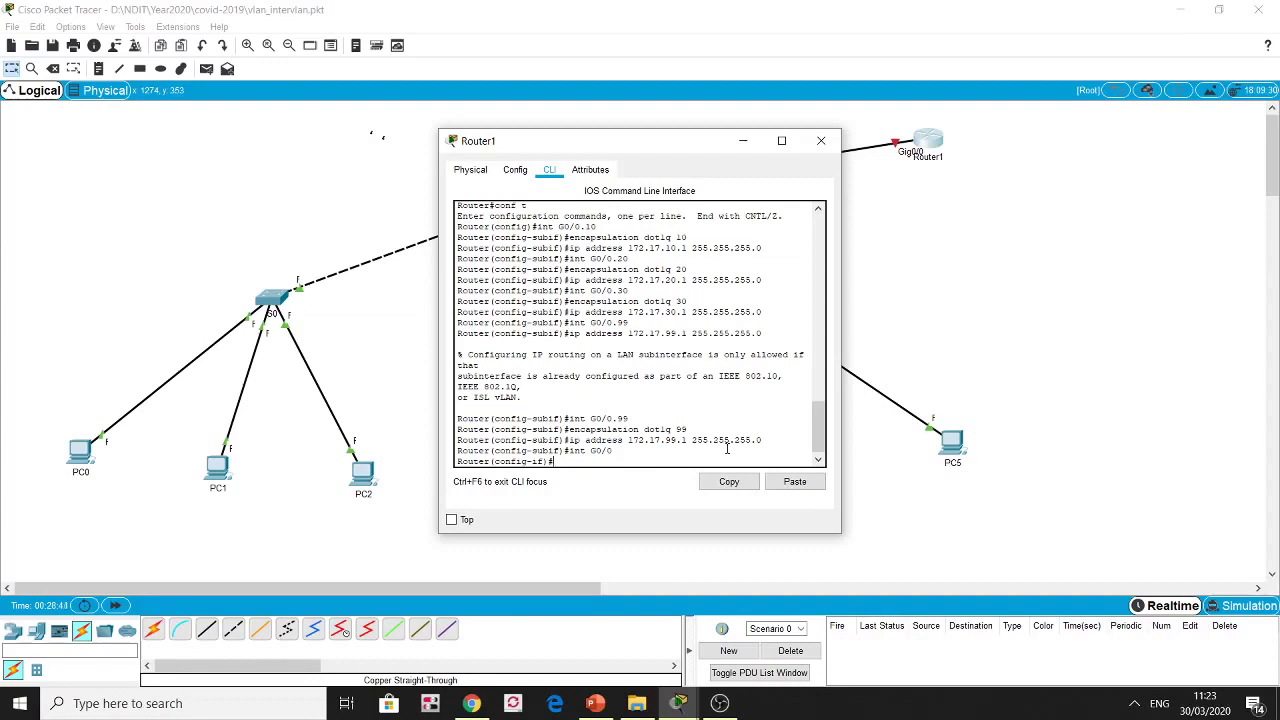
{"action": "type", "text": "no shut"}
{"action": "key", "text": "Return"}
{"action": "key", "text": "Return"}
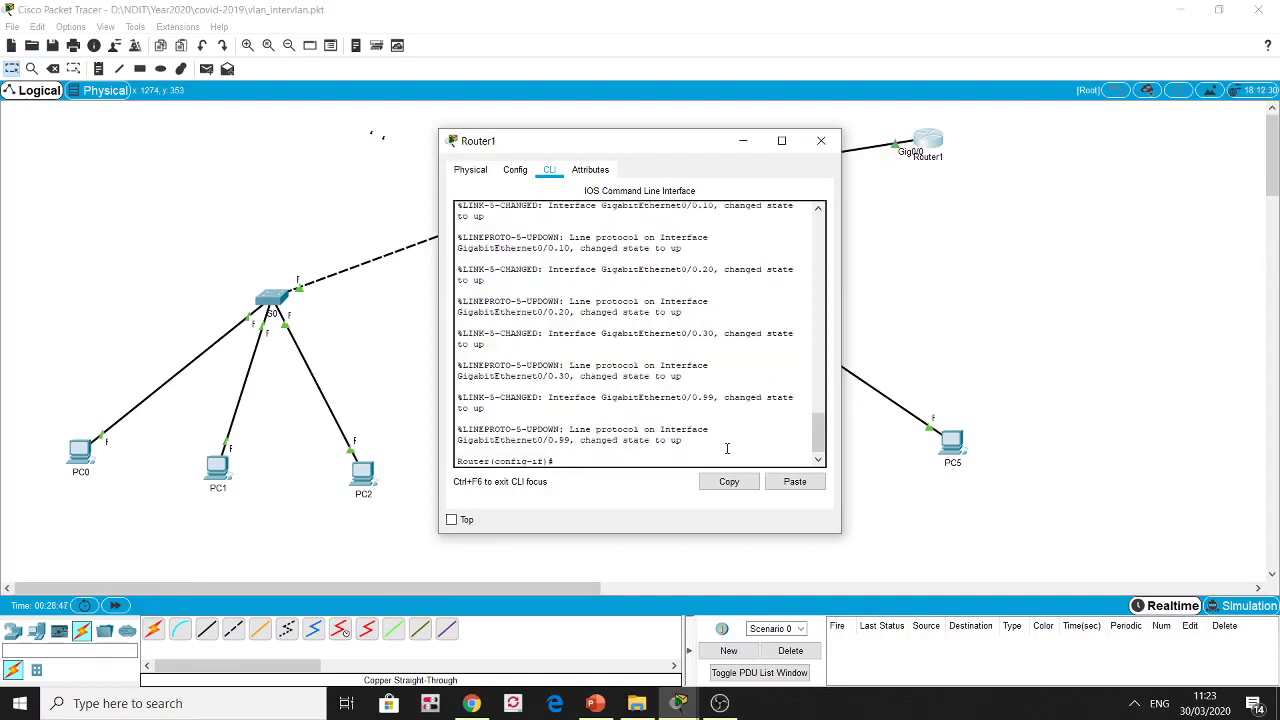
{"action": "left_click", "coordinate": [819, 142]}
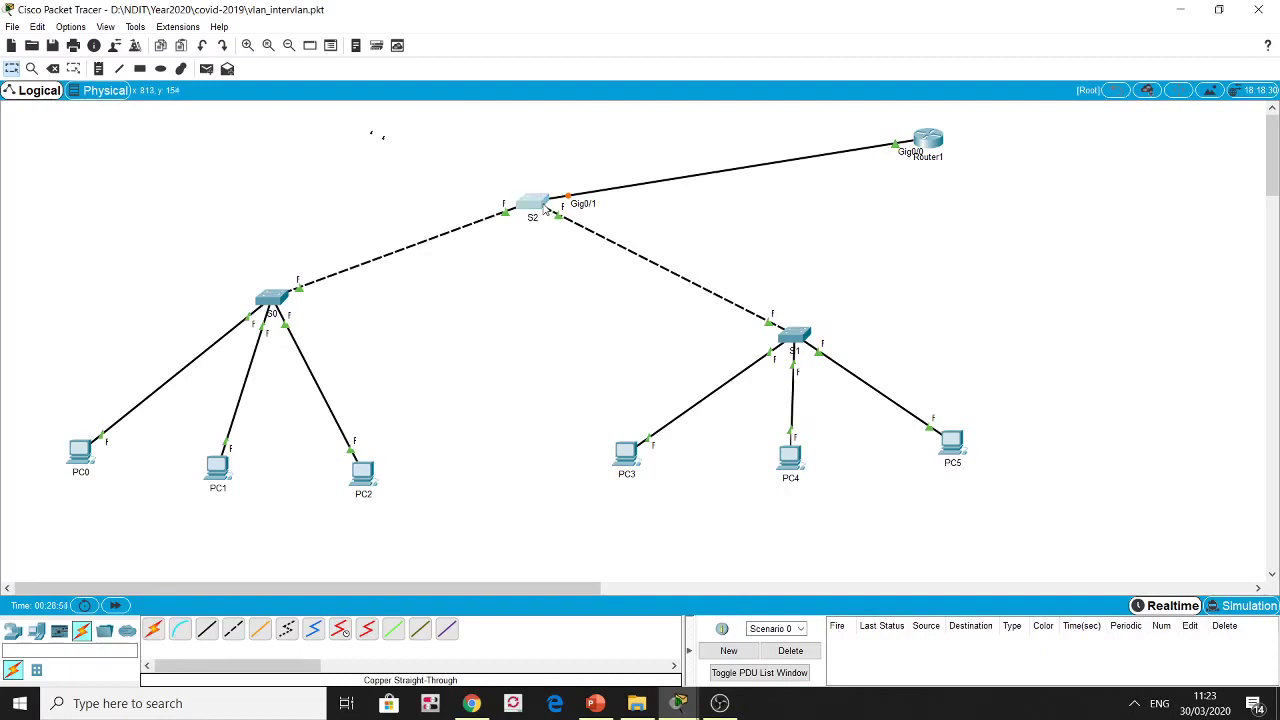
In S2's CLI, enter configuration mode for interface G0/1
{"action": "left_click", "coordinate": [546, 211]}
{"action": "key", "text": "Return"}
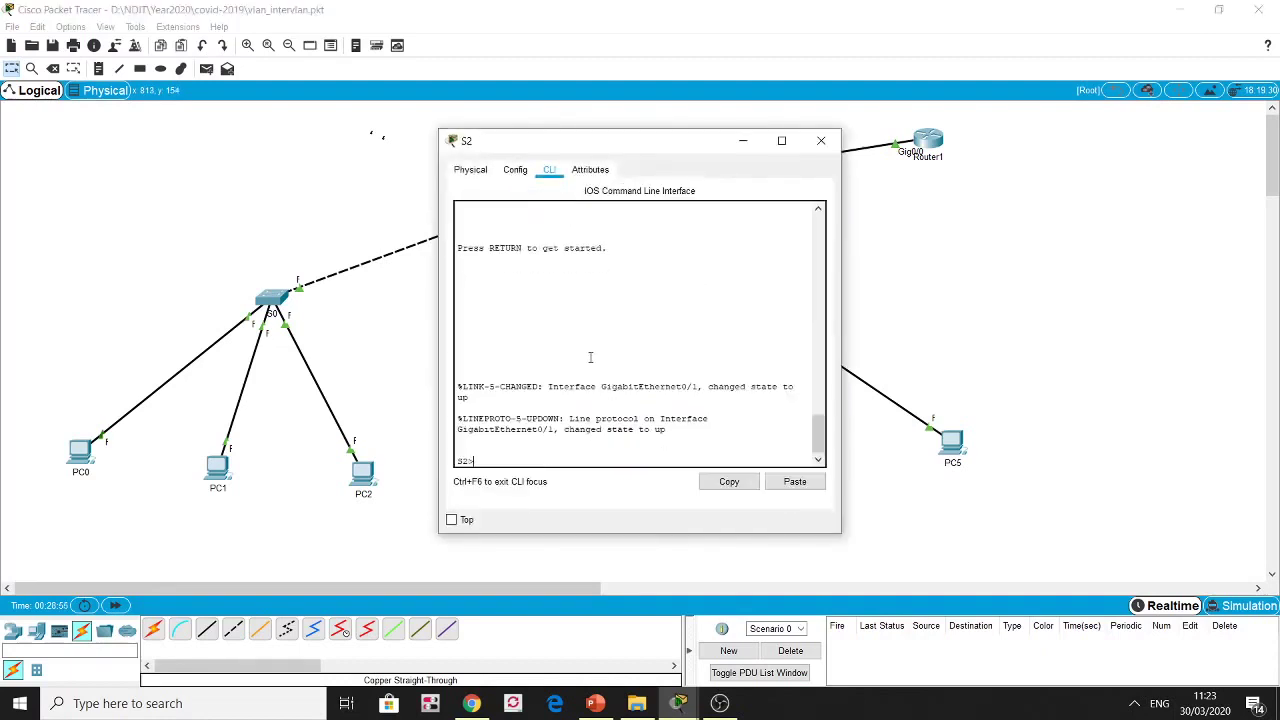
{"action": "type", "text": "en"}
{"action": "key", "text": "Return"}
{"action": "type", "text": "con"}
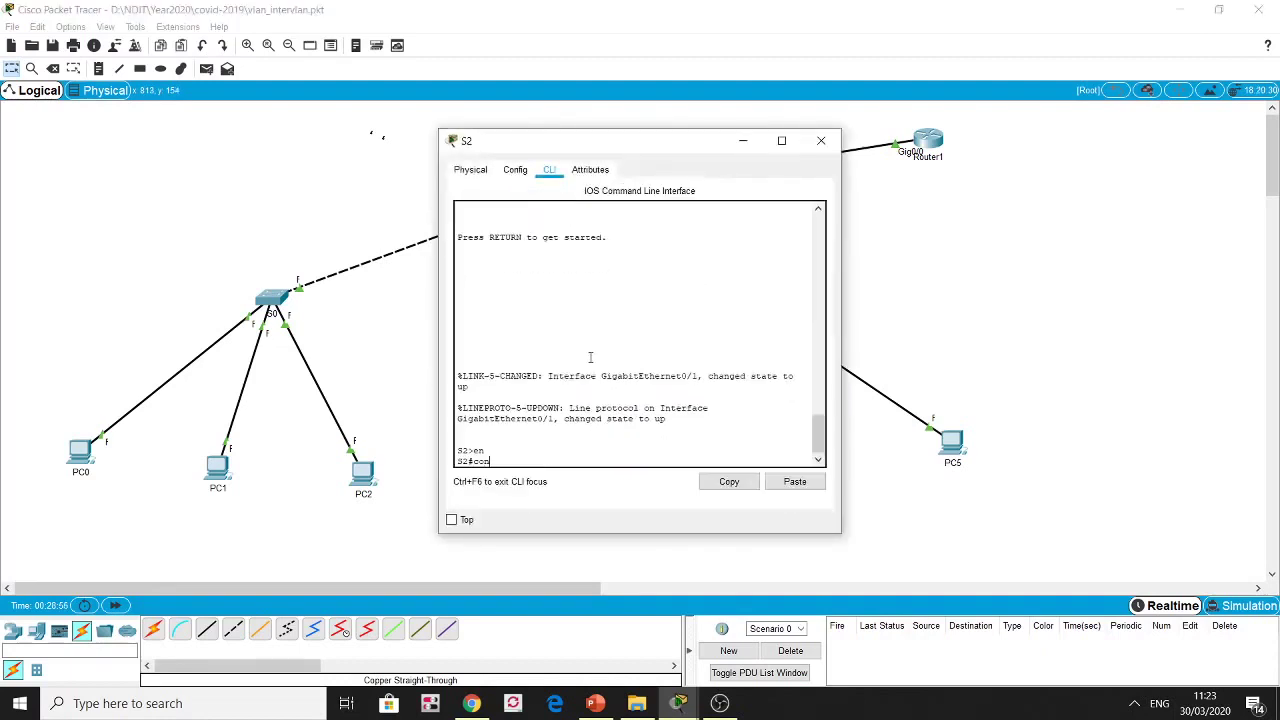
{"action": "type", "text": "f t"}
{"action": "key", "text": "Return"}
{"action": "type", "text": "int G"}
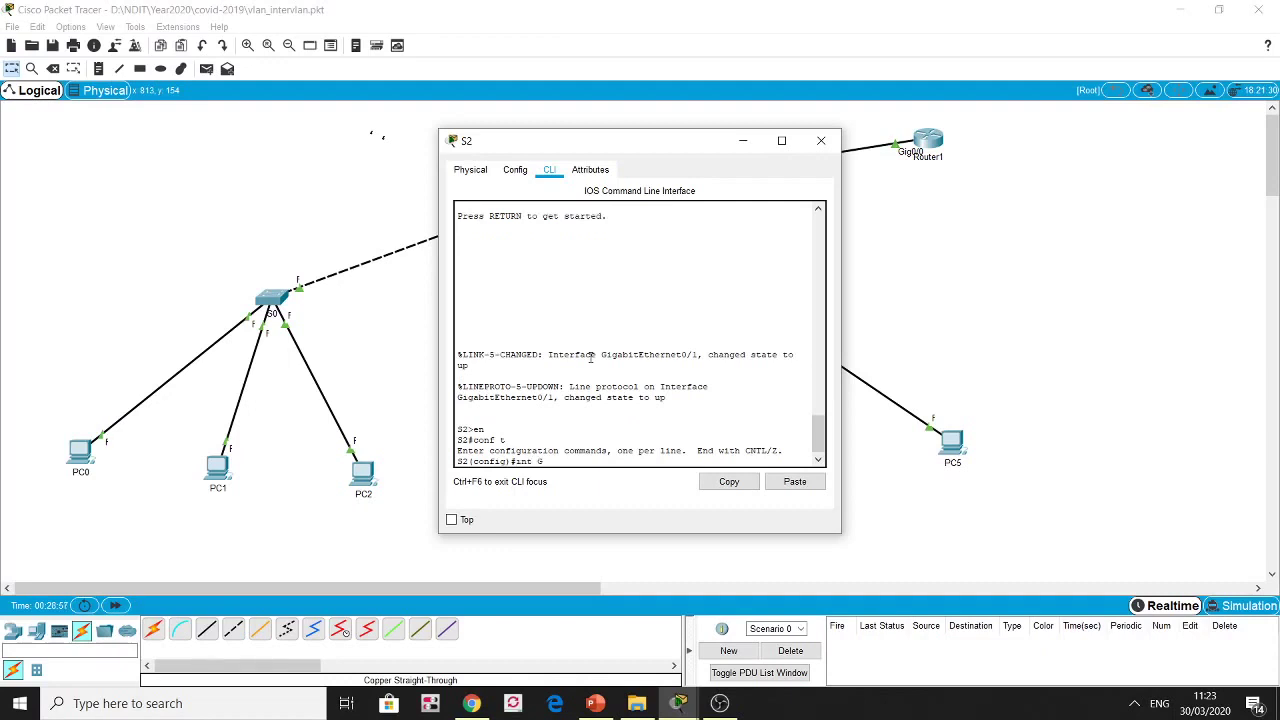
{"action": "type", "text": "0/1"}
{"action": "key", "text": "Return"}
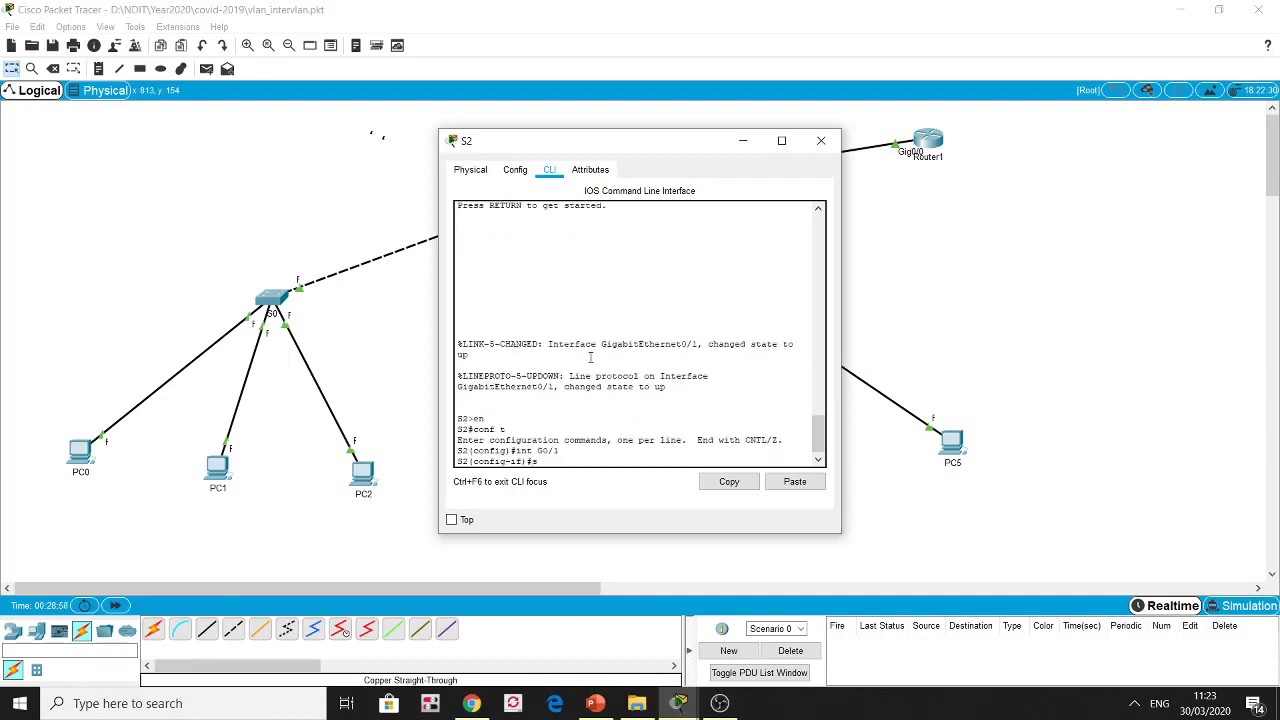
Set S2's G0/1 to switchport mode trunk and save with wr mem
{"action": "type", "text": "switchport mode trunk"}
{"action": "key", "text": "Return"}
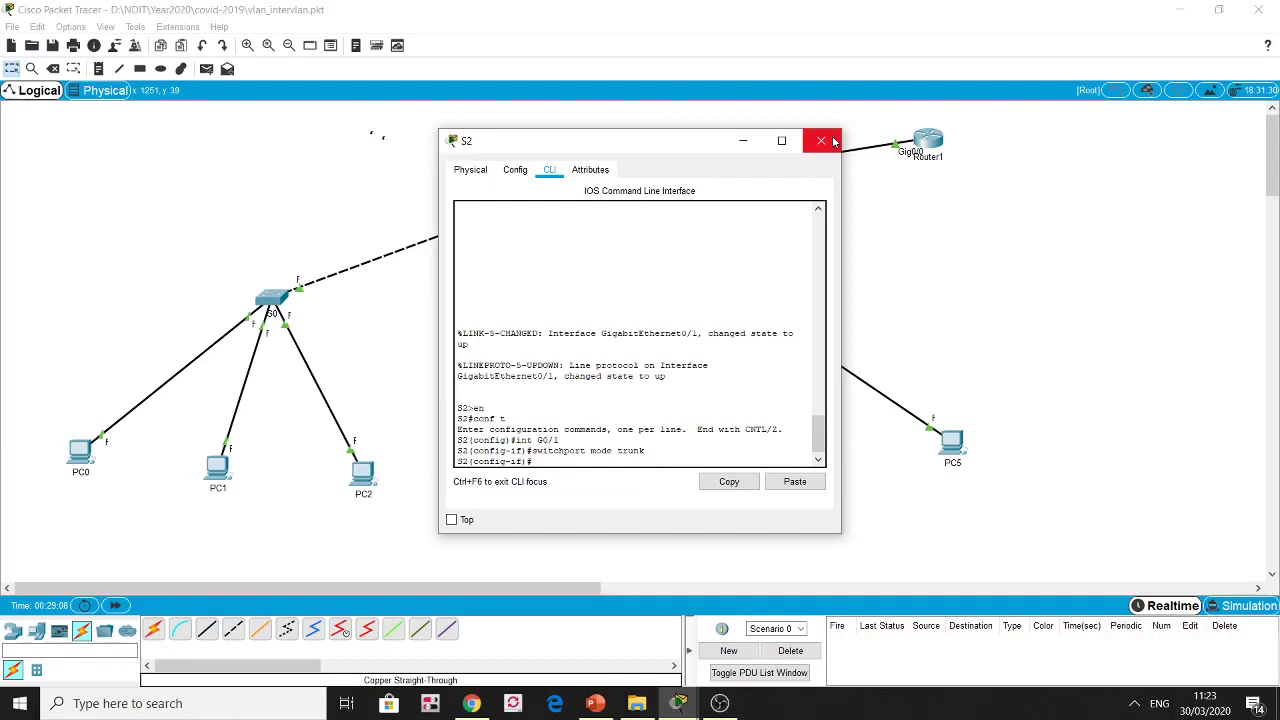
{"action": "type", "text": "end"}
{"action": "key", "text": "Return"}
{"action": "type", "text": "wr"}
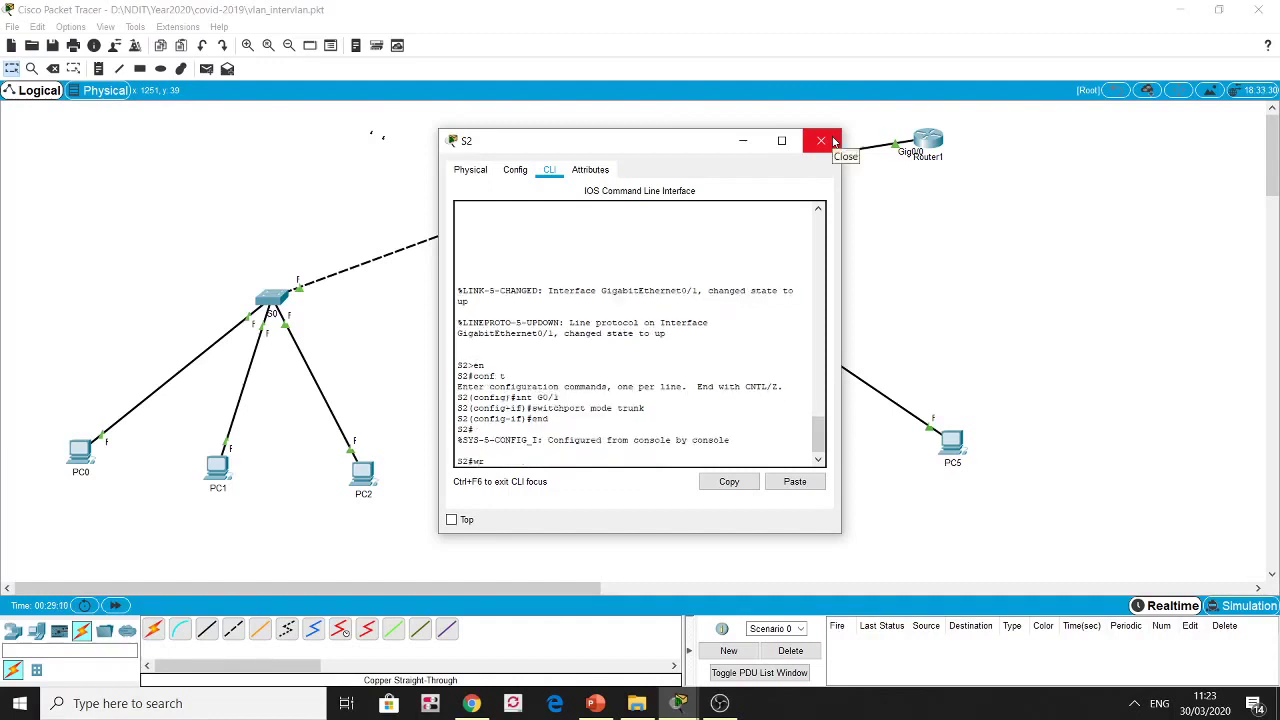
{"action": "type", "text": " mem"}
{"action": "key", "text": "Return"}
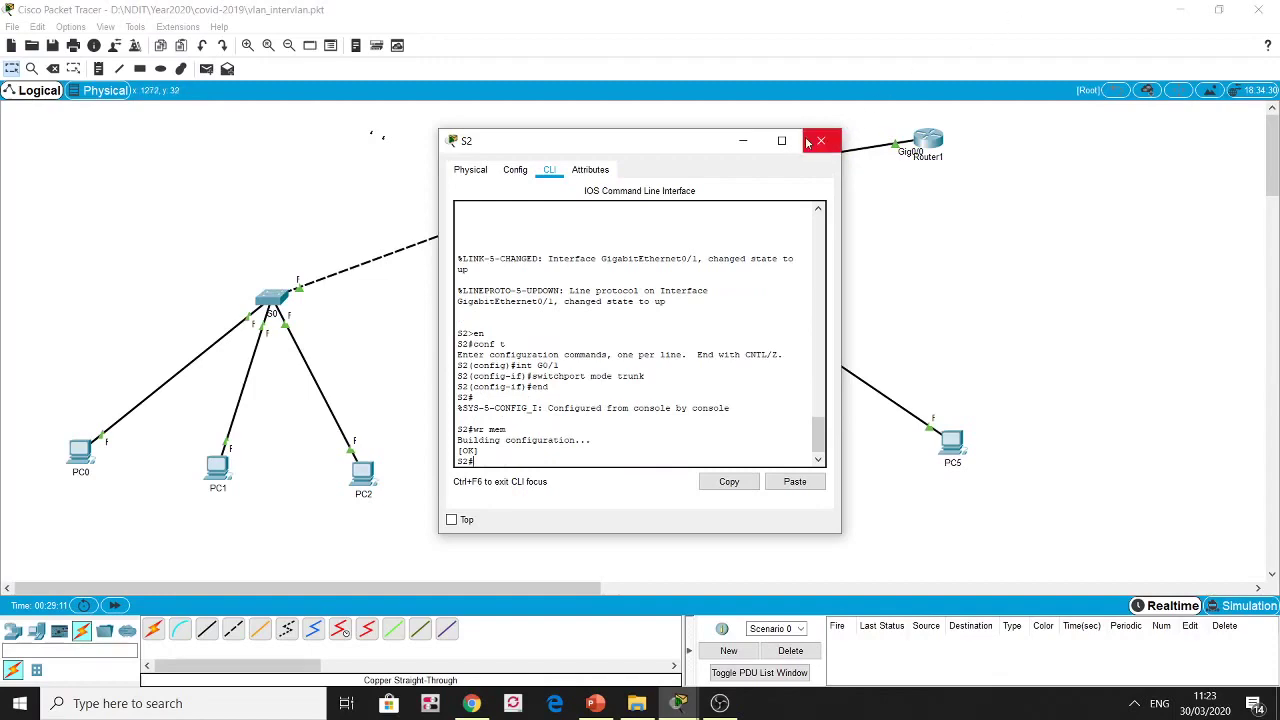
{"action": "left_click", "coordinate": [810, 142]}
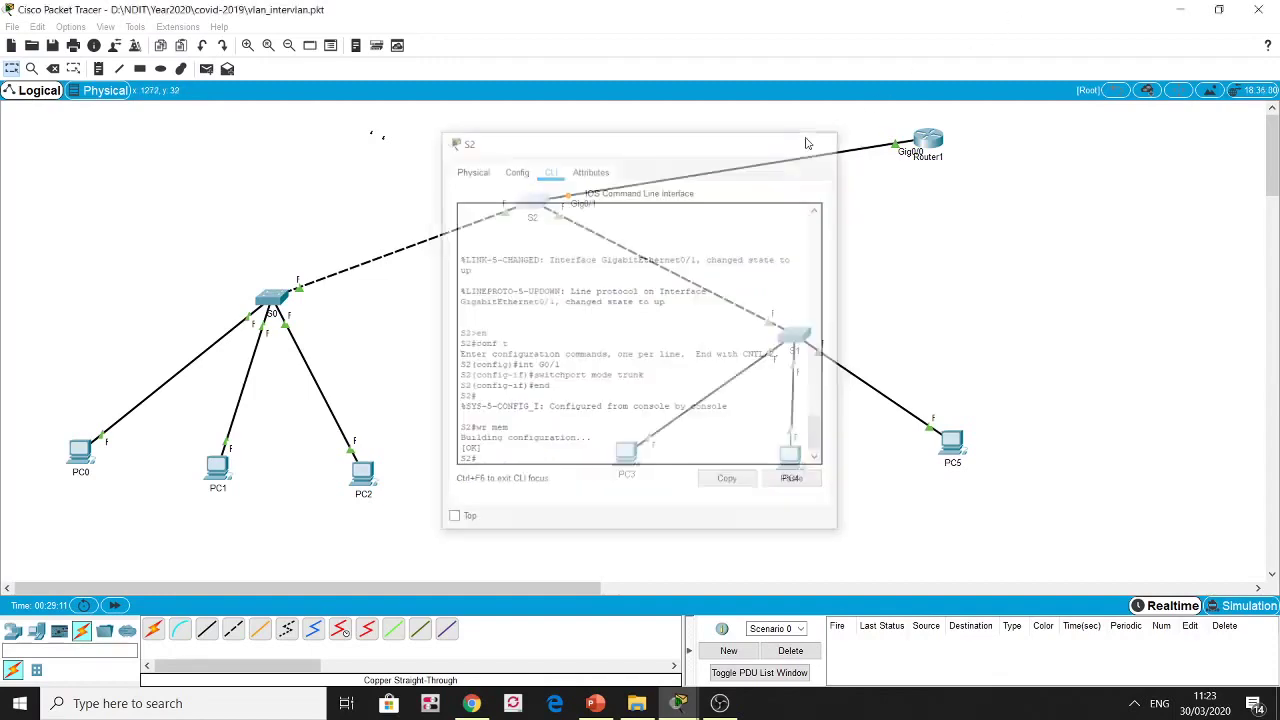
Save Router1's running configuration with wr mem
{"action": "left_click", "coordinate": [930, 140]}
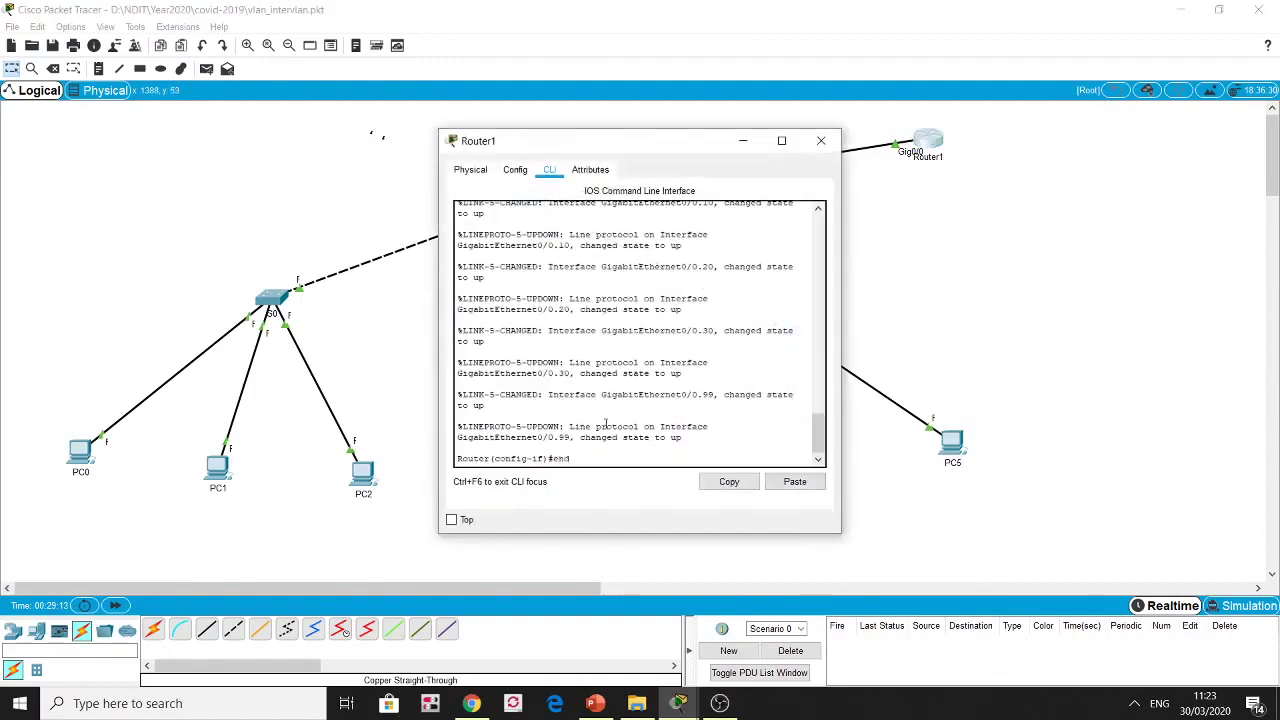
{"action": "key", "text": "Return"}
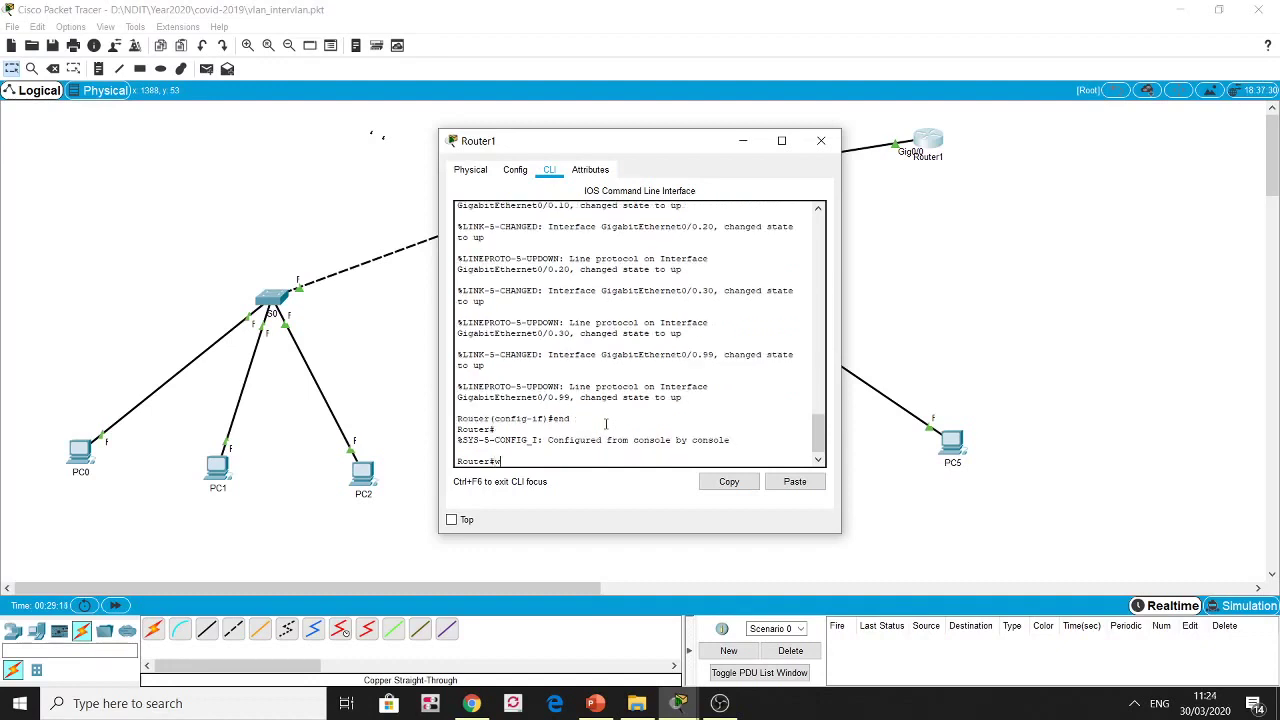
{"action": "type", "text": "wr mem"}
{"action": "key", "text": "Return"}
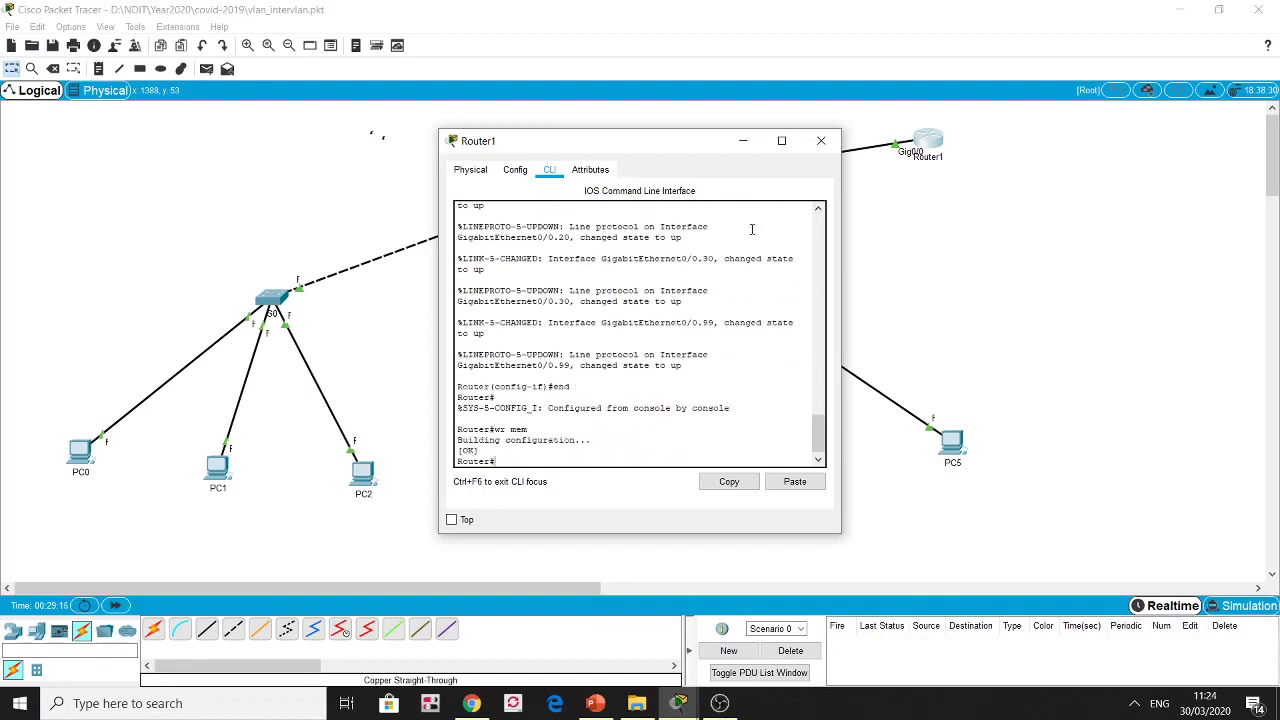
{"action": "left_click", "coordinate": [821, 140]}
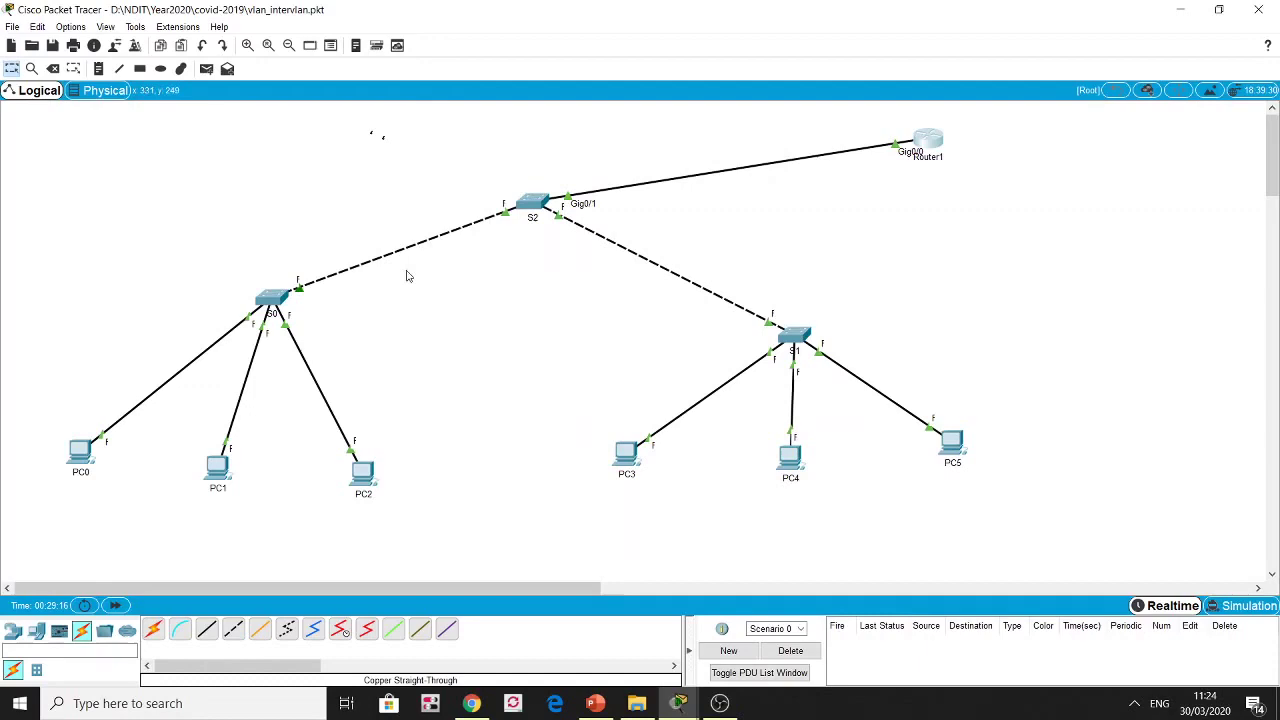
Check PC0's IP configuration settings
{"action": "left_click", "coordinate": [82, 466]}
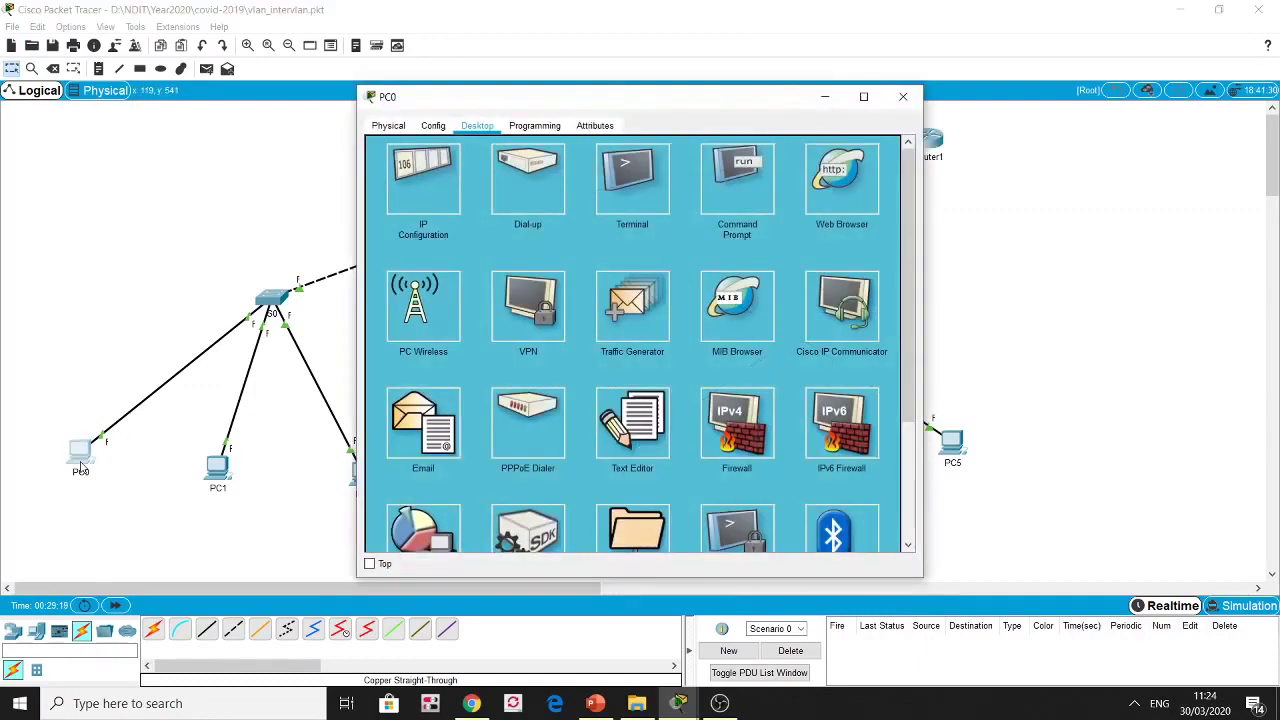
{"action": "left_click", "coordinate": [413, 184]}
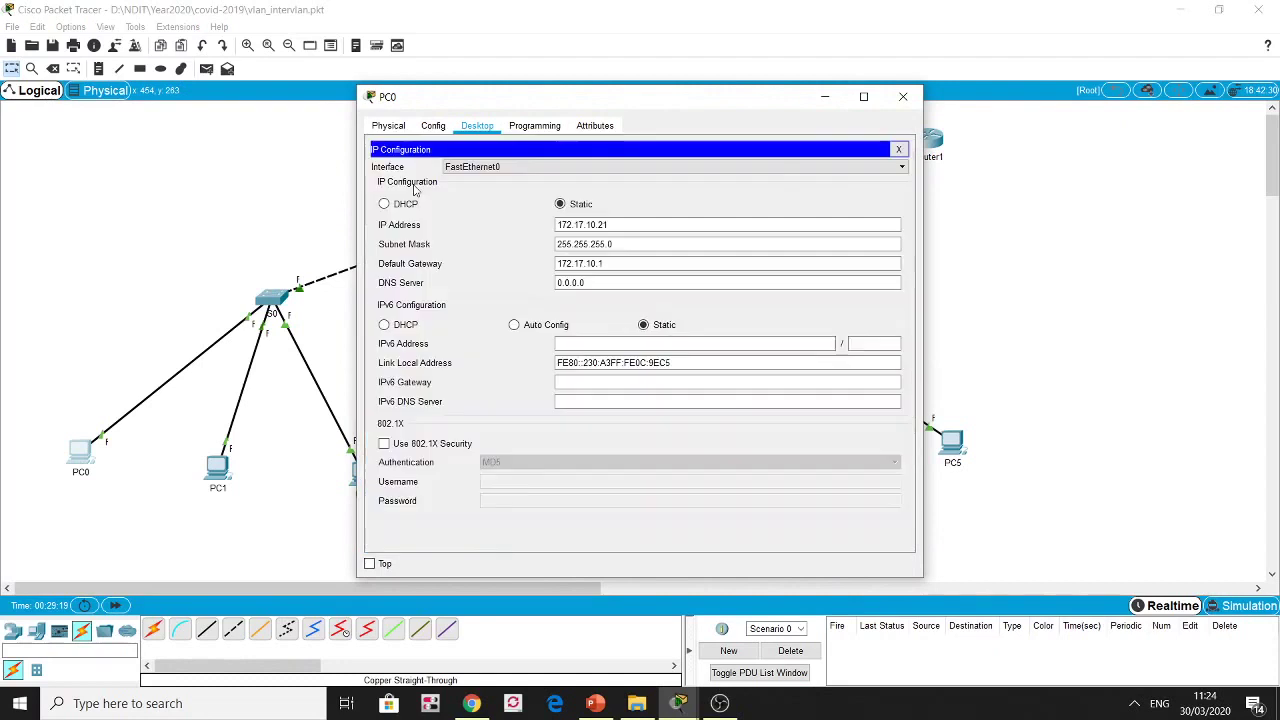
{"action": "left_click", "coordinate": [903, 99]}
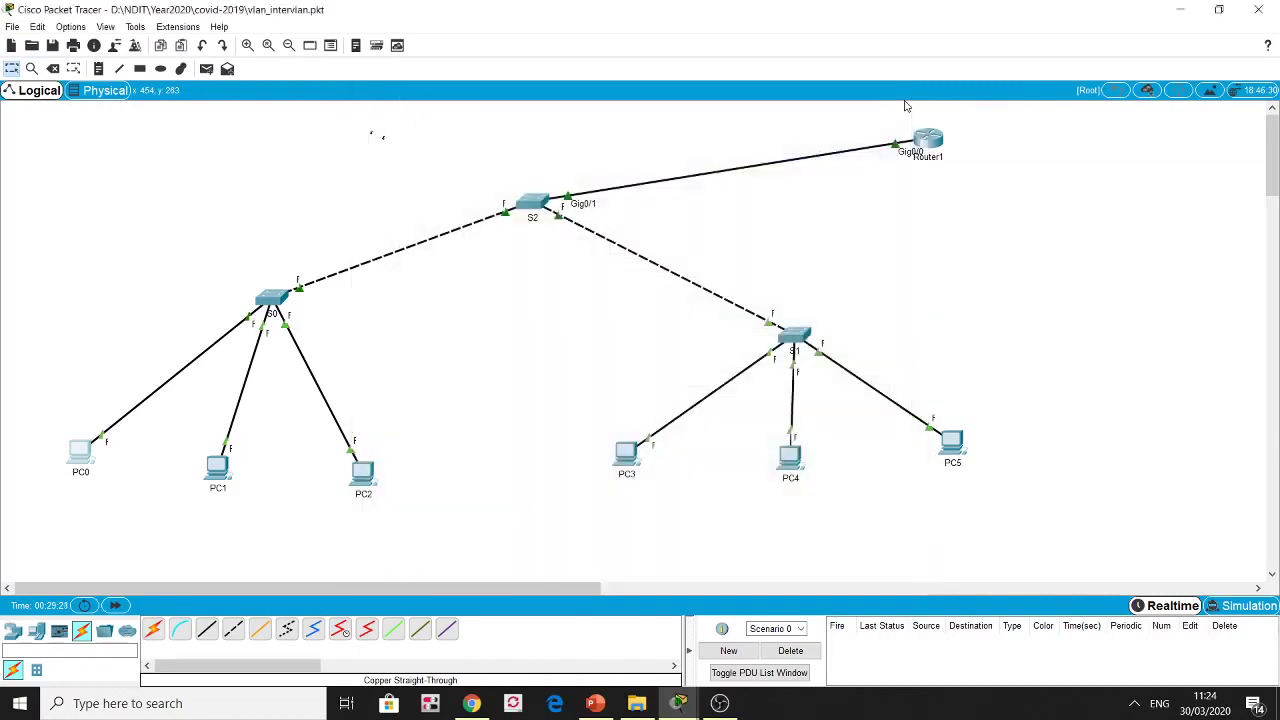
Check PC1's IP settings (172.17.20.21, gateway 172.17.20.1), then return to the Router-on-a-stick slide
{"action": "left_click", "coordinate": [220, 467]}
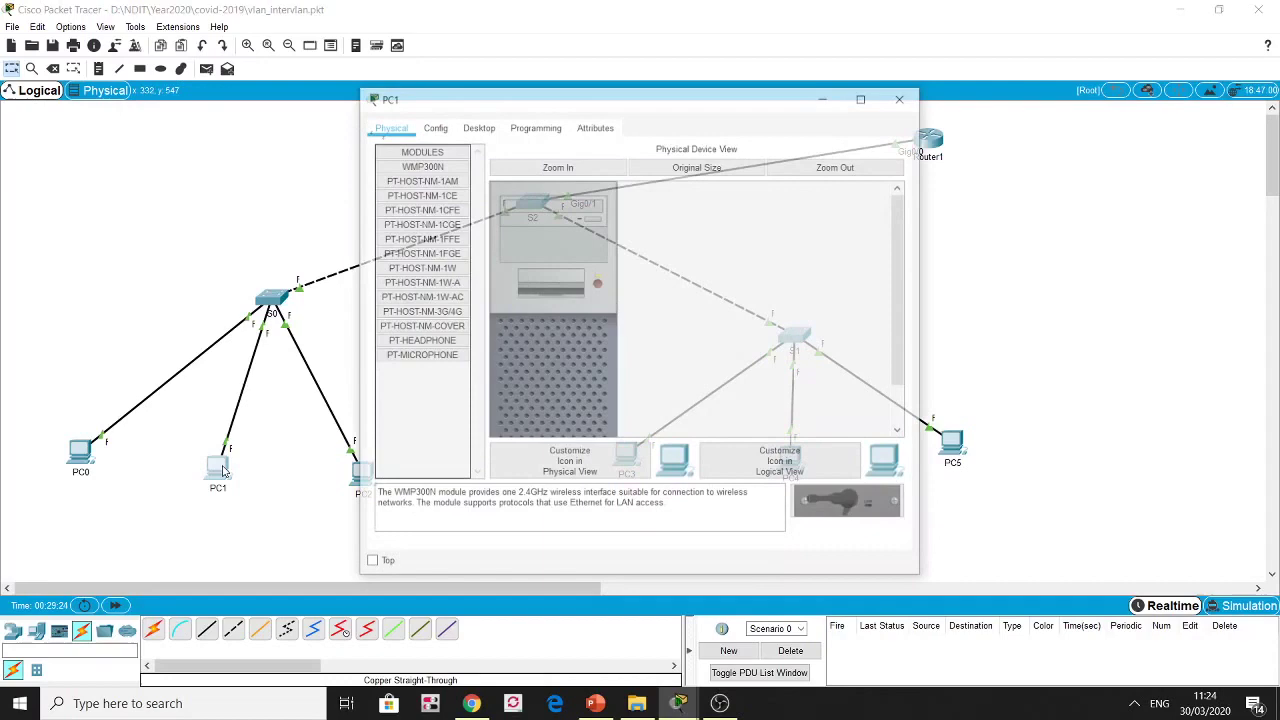
{"action": "left_click", "coordinate": [478, 127]}
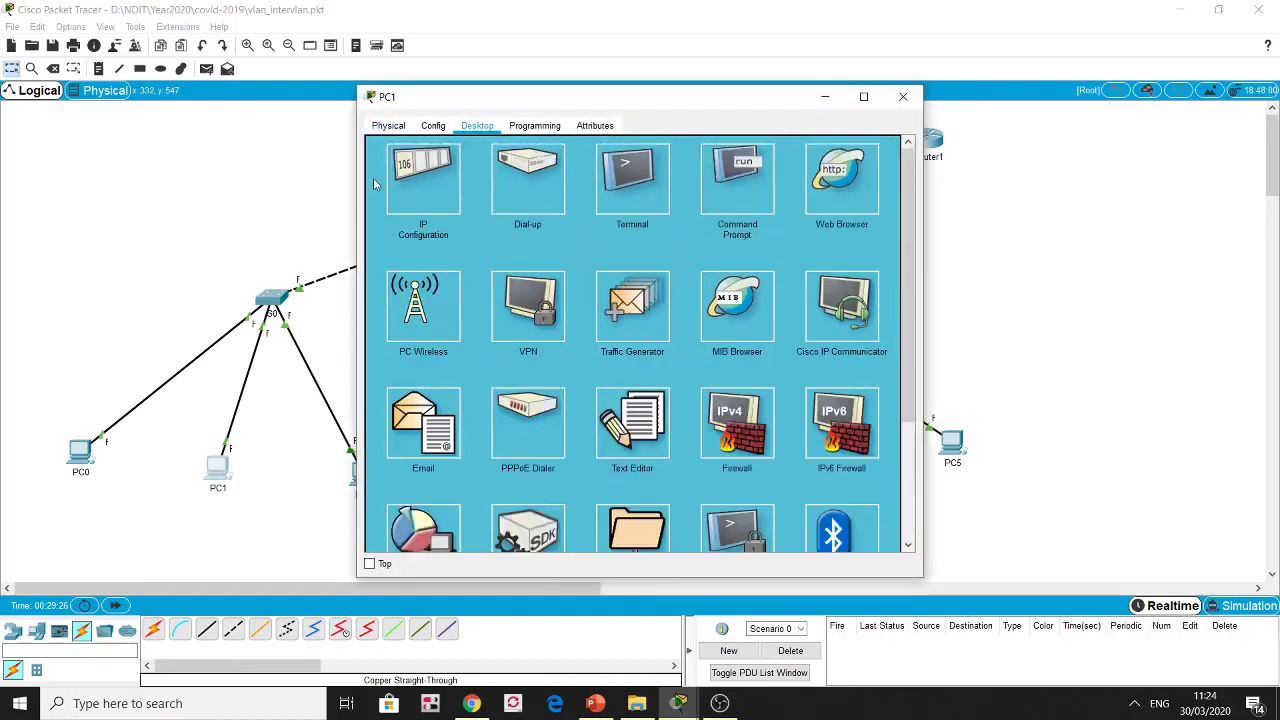
{"action": "left_click", "coordinate": [424, 158]}
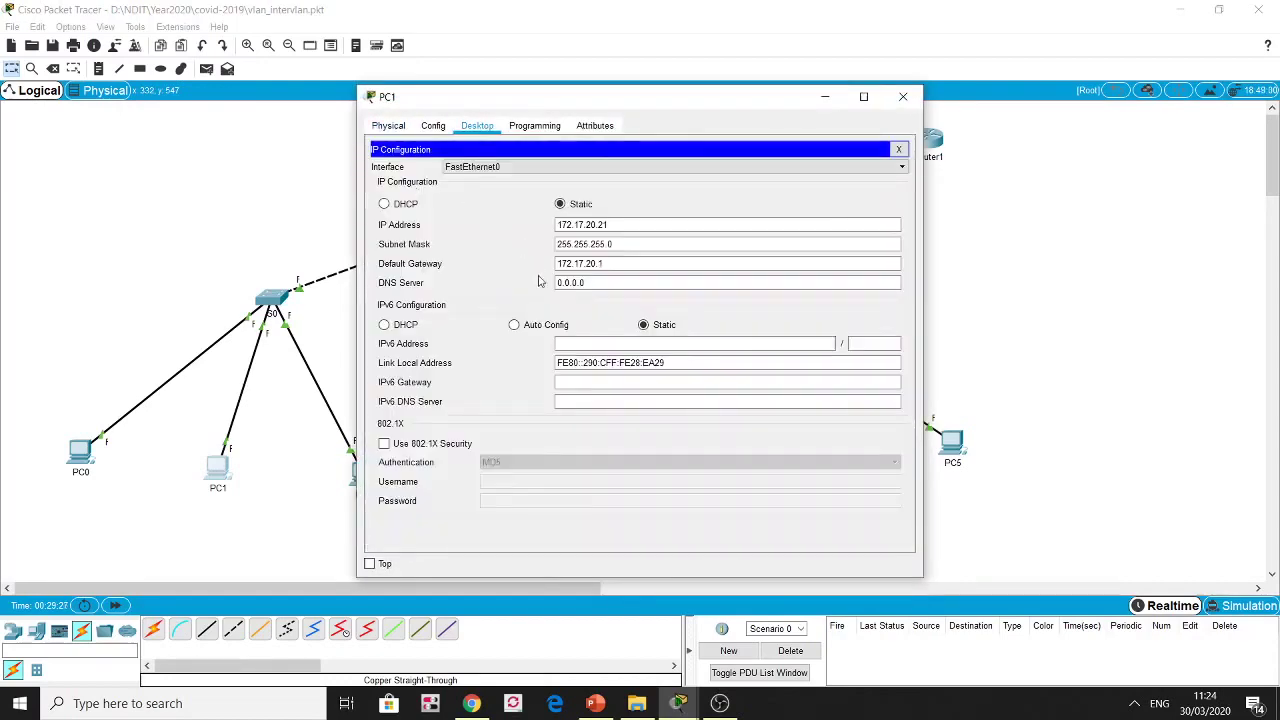
{"action": "left_click", "coordinate": [617, 278]}
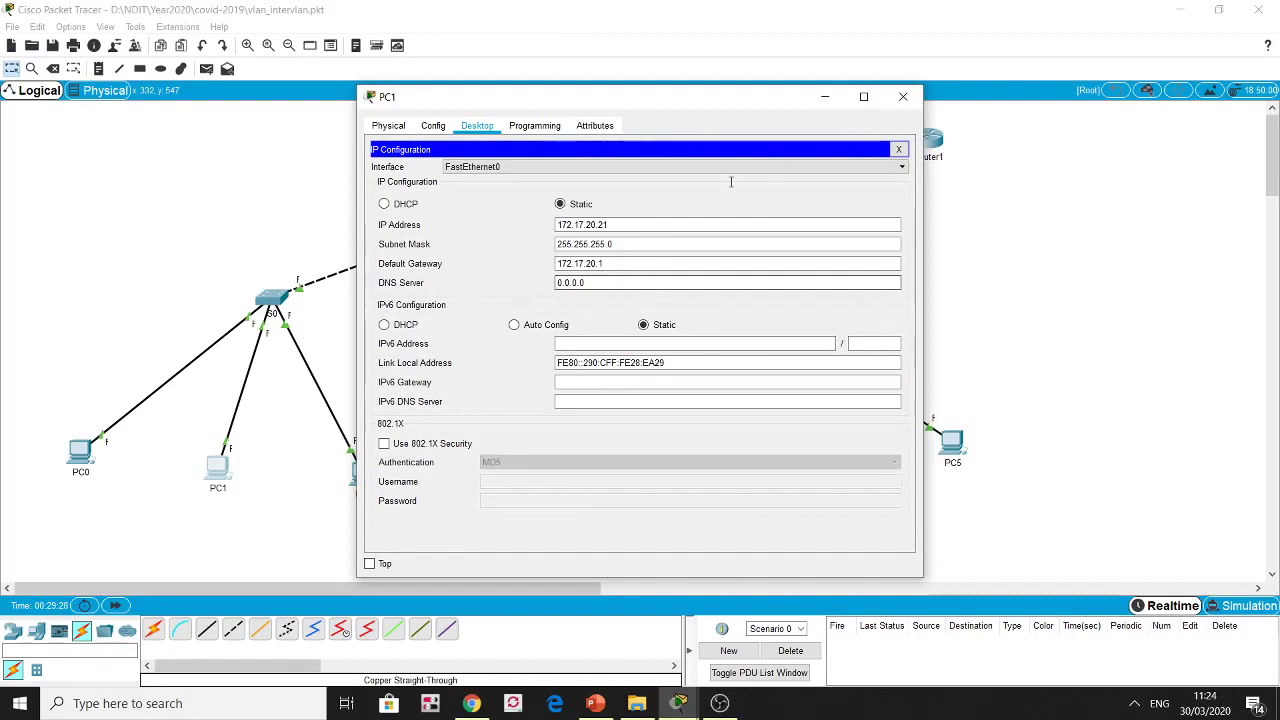
{"action": "left_click", "coordinate": [900, 96]}
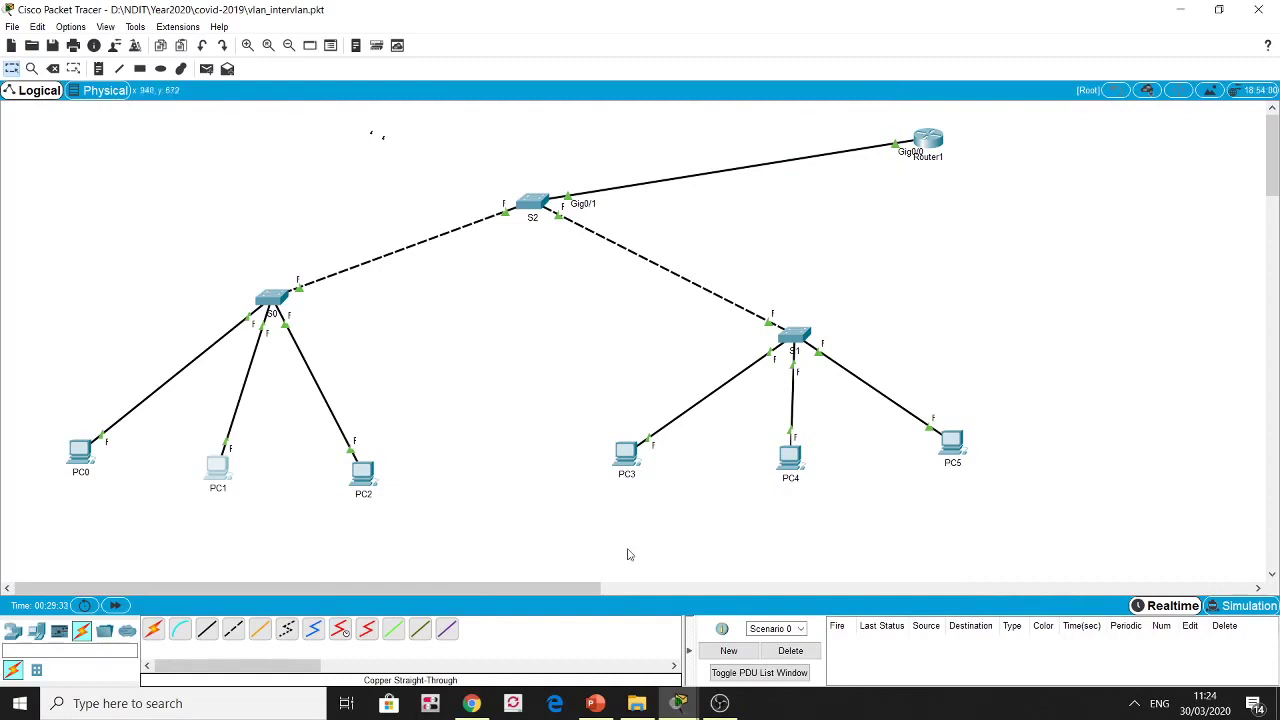
{"action": "left_click", "coordinate": [596, 703]}
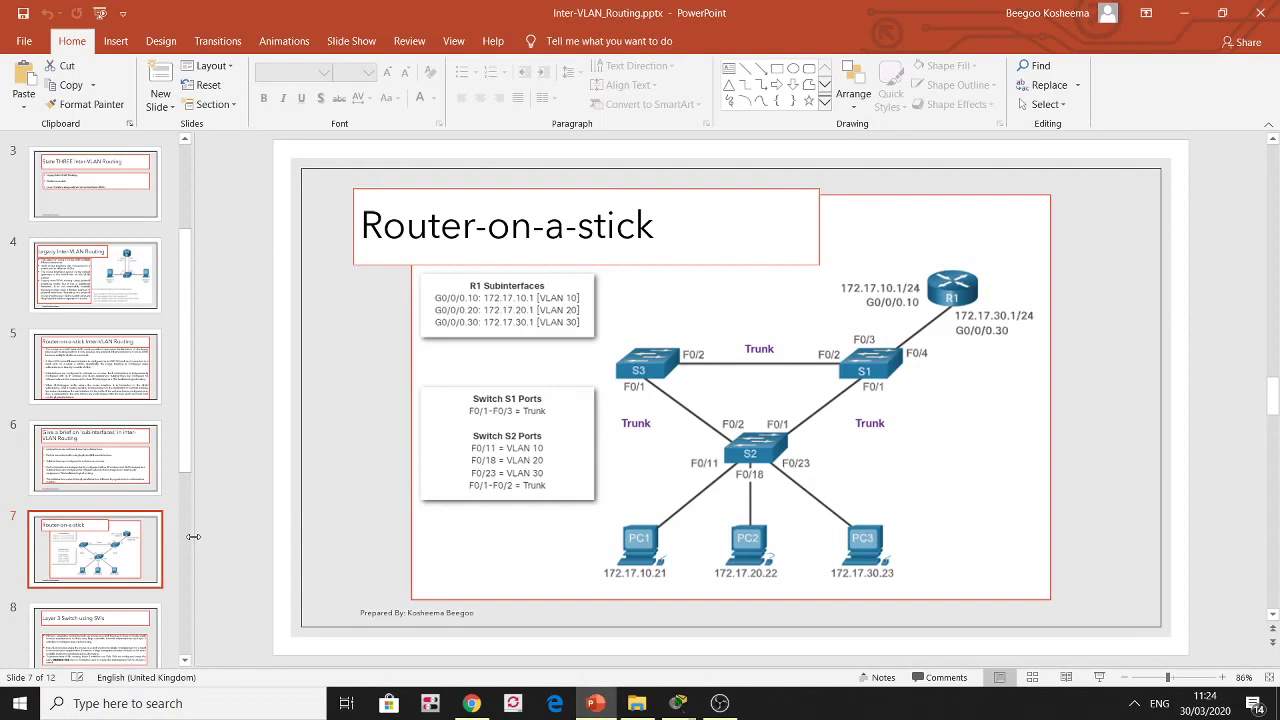
View slides 8 and 9 on Layer 3 switching with SVIs, then switch to the blank Packet Tracer workspace
{"action": "left_click", "coordinate": [82, 615]}
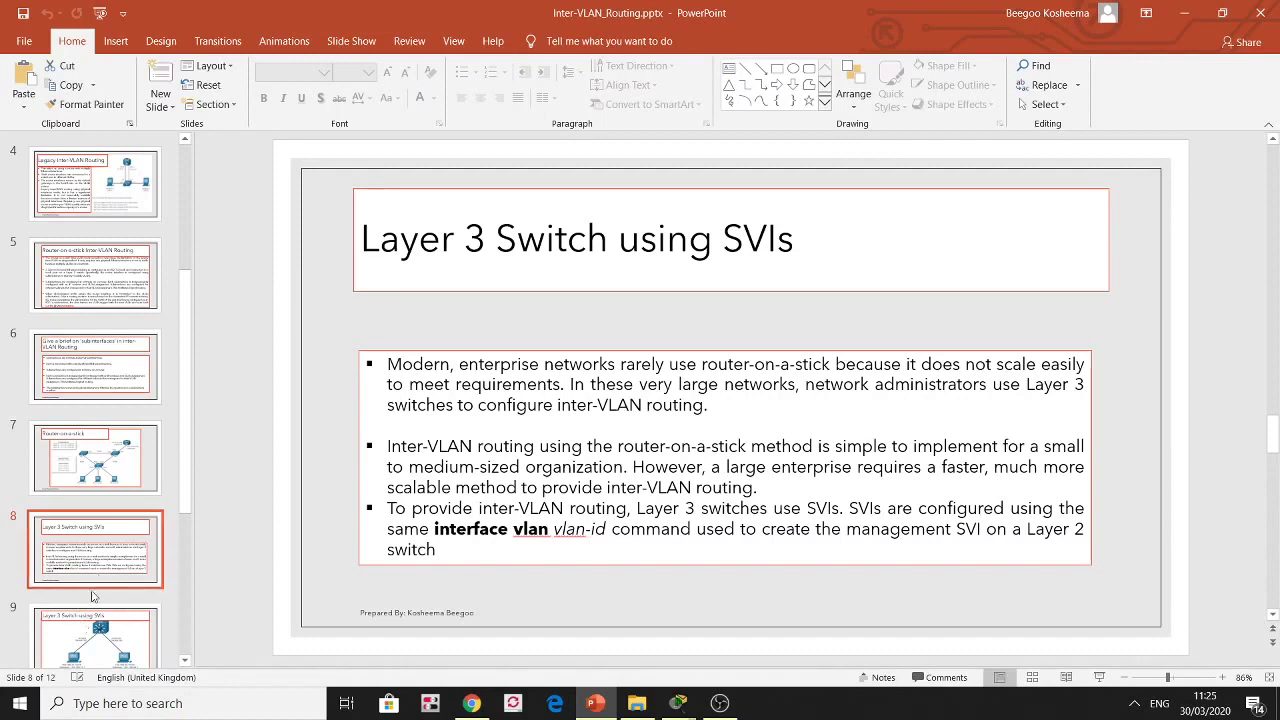
{"action": "left_click", "coordinate": [84, 626]}
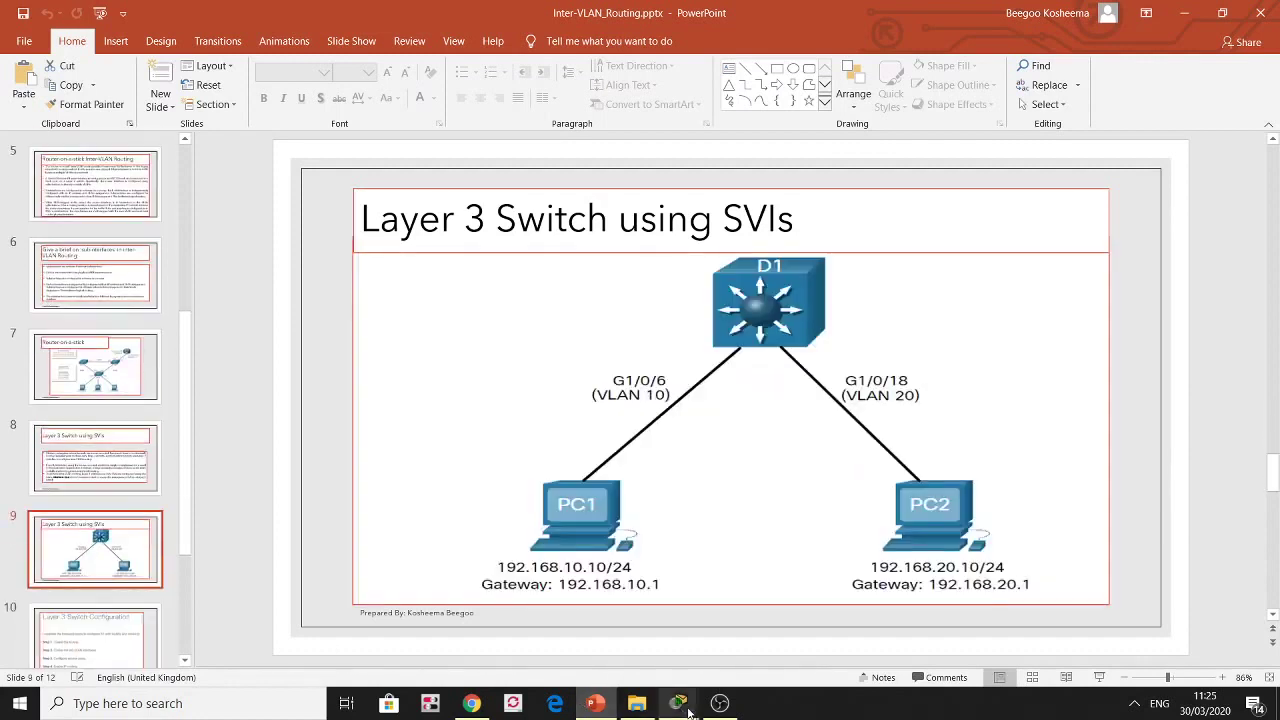
{"action": "mouse_move", "coordinate": [678, 705]}
{"action": "left_click", "coordinate": [1009, 658]}
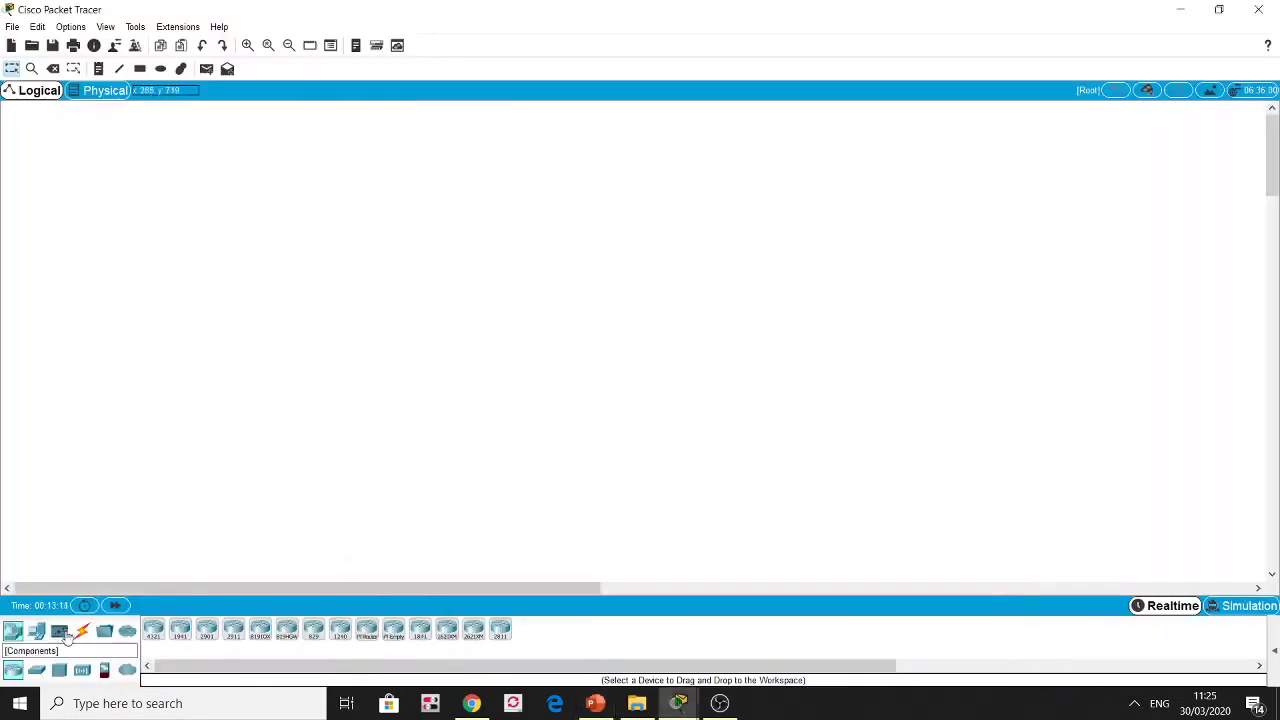
Place two PC-PT end devices, PC0 and PC1, side by side on the workspace
{"action": "left_click", "coordinate": [36, 632]}
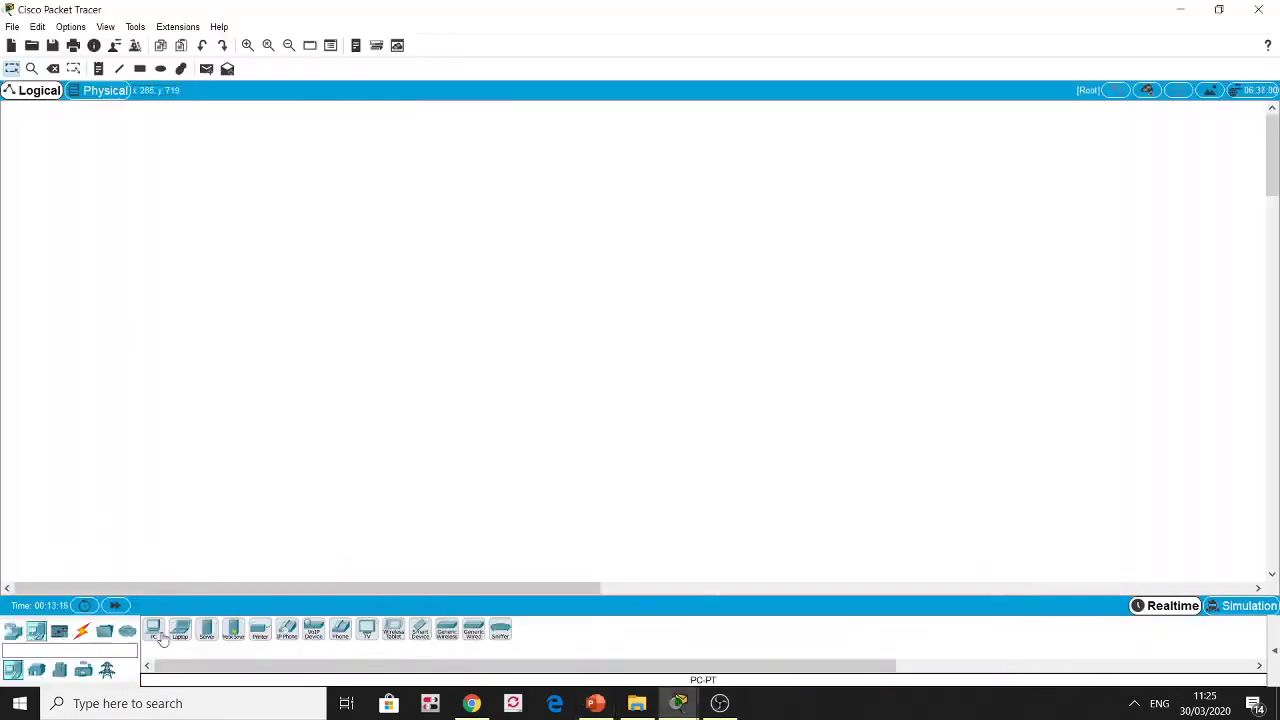
{"action": "left_click_drag", "start_coordinate": [153, 632], "coordinate": [308, 470]}
{"action": "left_click_drag", "start_coordinate": [155, 628], "coordinate": [510, 470]}
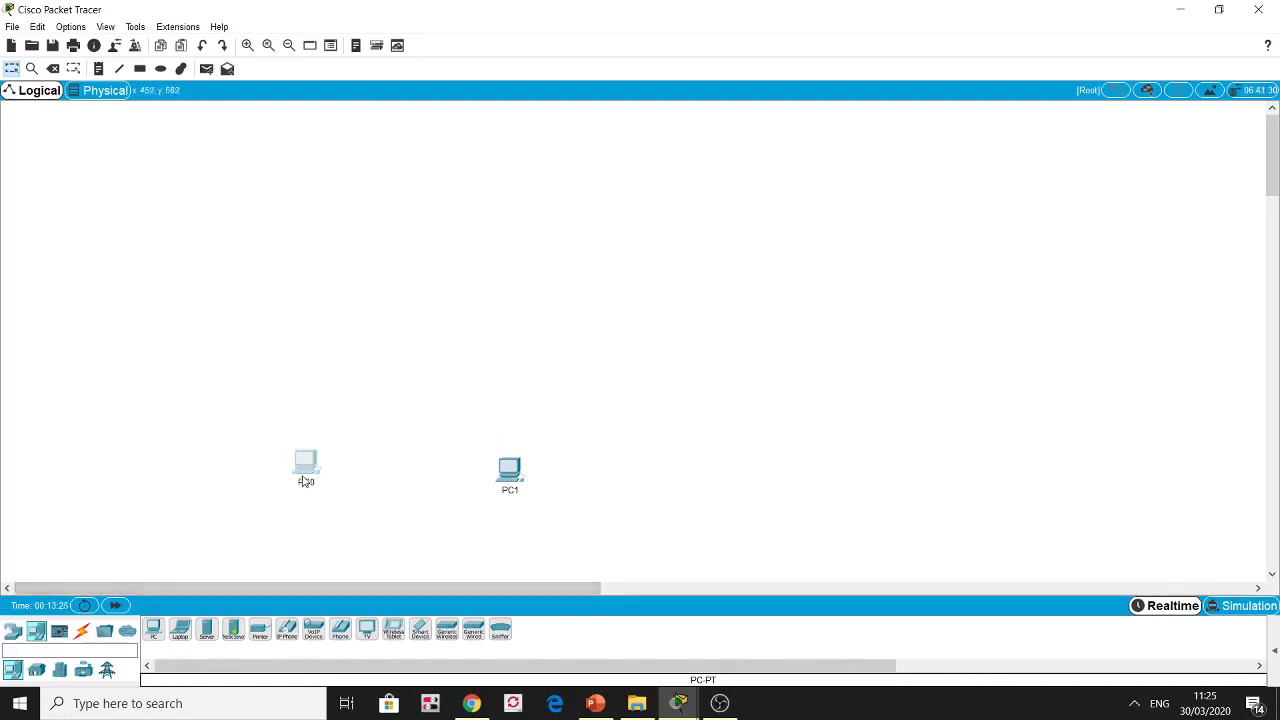
Give PC0 static IP 172.17.10.21, mask 255.255.255.0 and its default gateway
{"action": "left_click", "coordinate": [510, 470]}
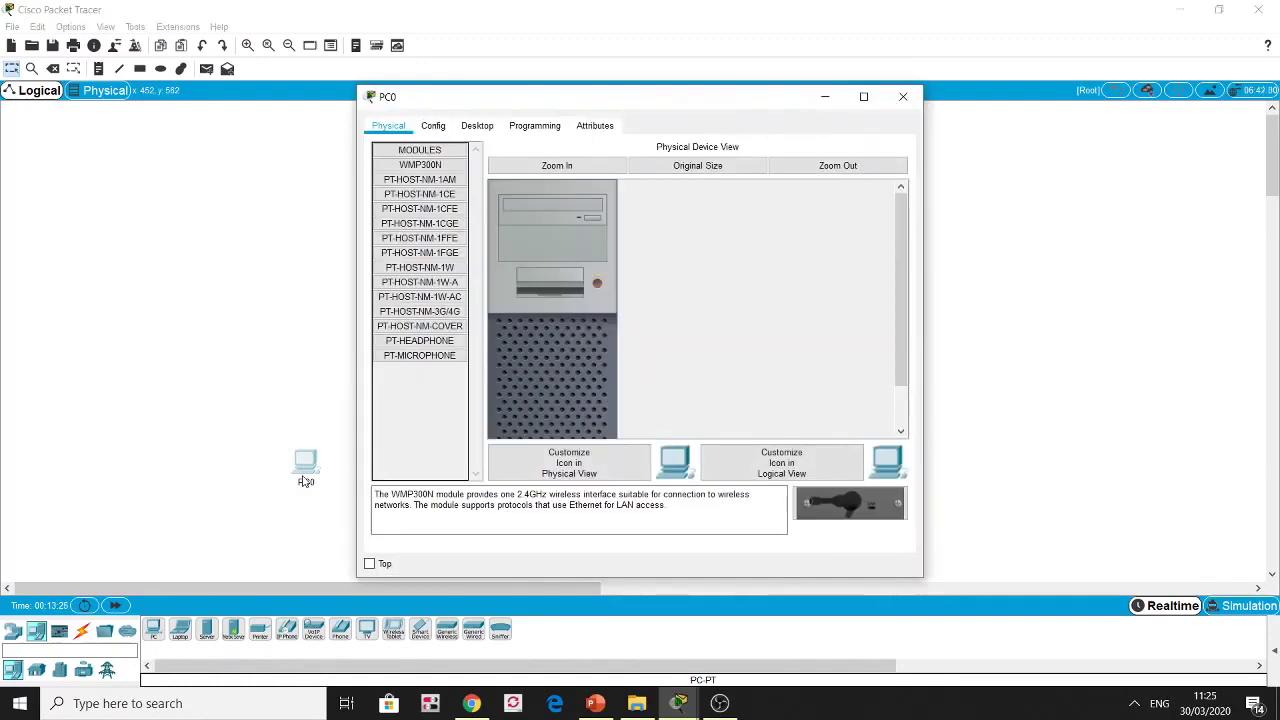
{"action": "left_click", "coordinate": [545, 56]}
{"action": "left_click", "coordinate": [306, 465]}
{"action": "left_click", "coordinate": [477, 125]}
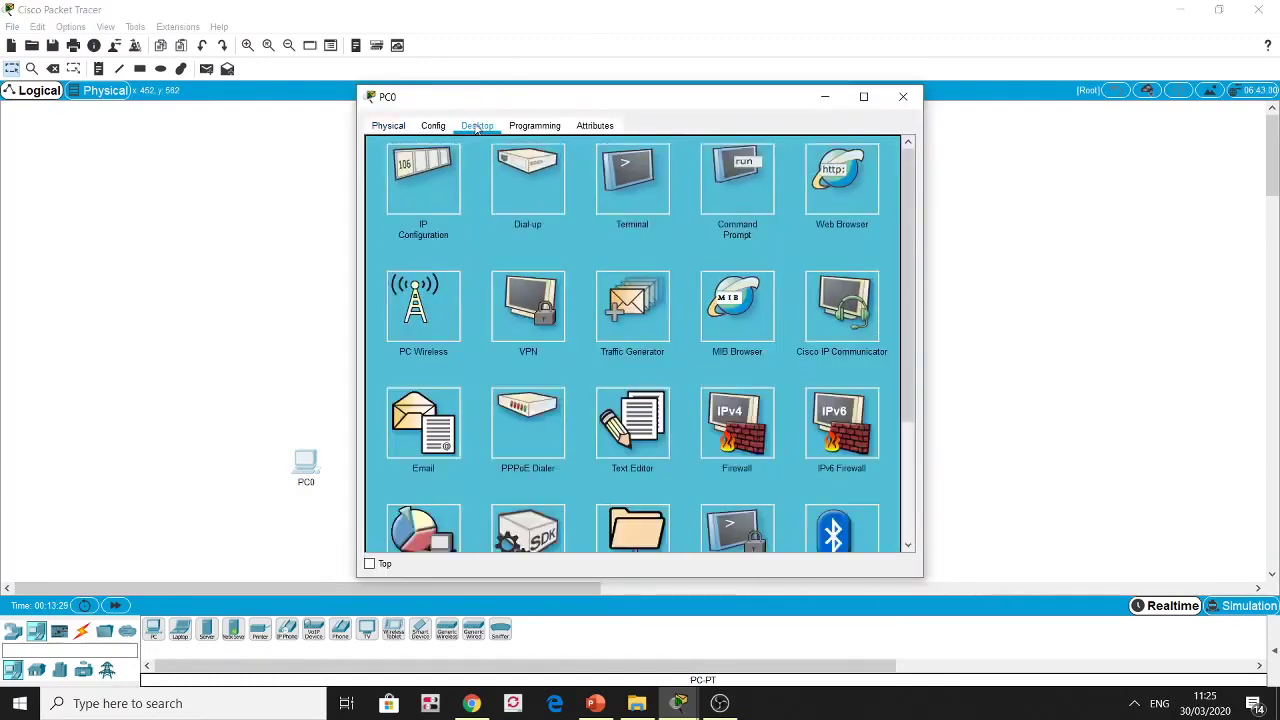
{"action": "left_click", "coordinate": [440, 176]}
{"action": "left_click", "coordinate": [563, 222]}
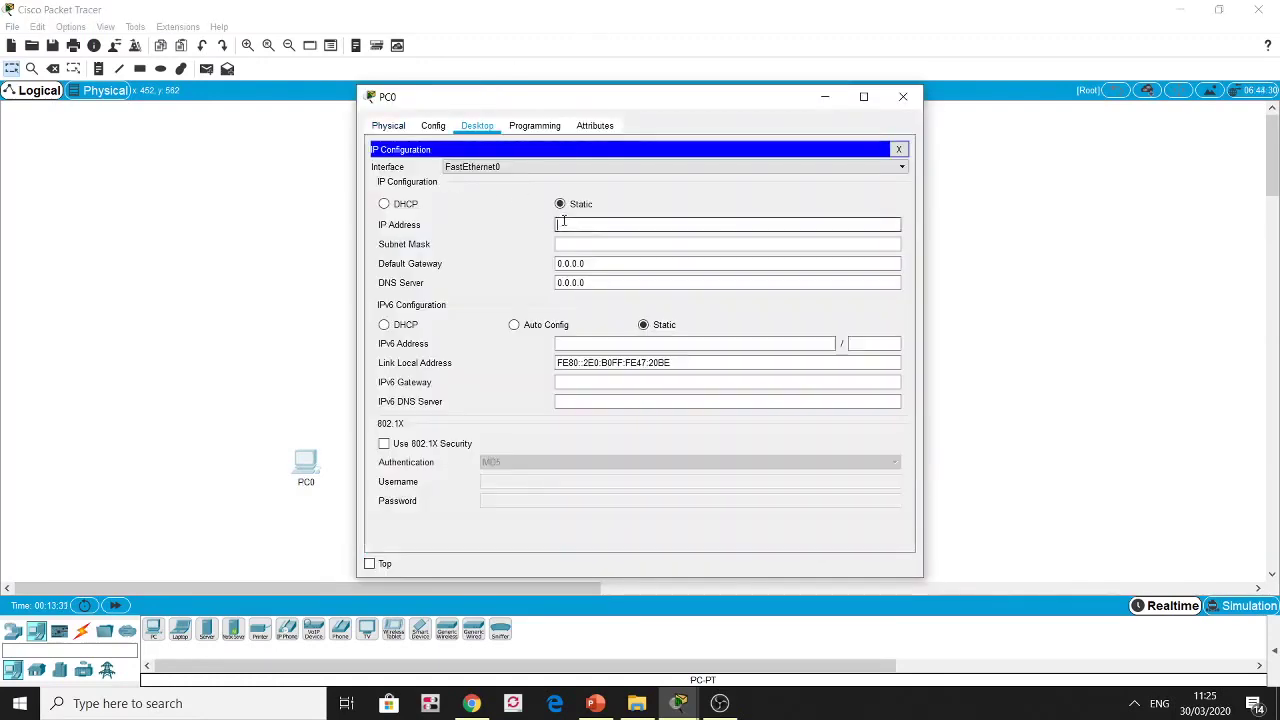
{"action": "type", "text": "192.17.10.21"}
{"action": "key", "text": "Tab"}
{"action": "key", "text": "End"}
{"action": "key", "text": "BackSpace"}
{"action": "key", "text": "BackSpace"}
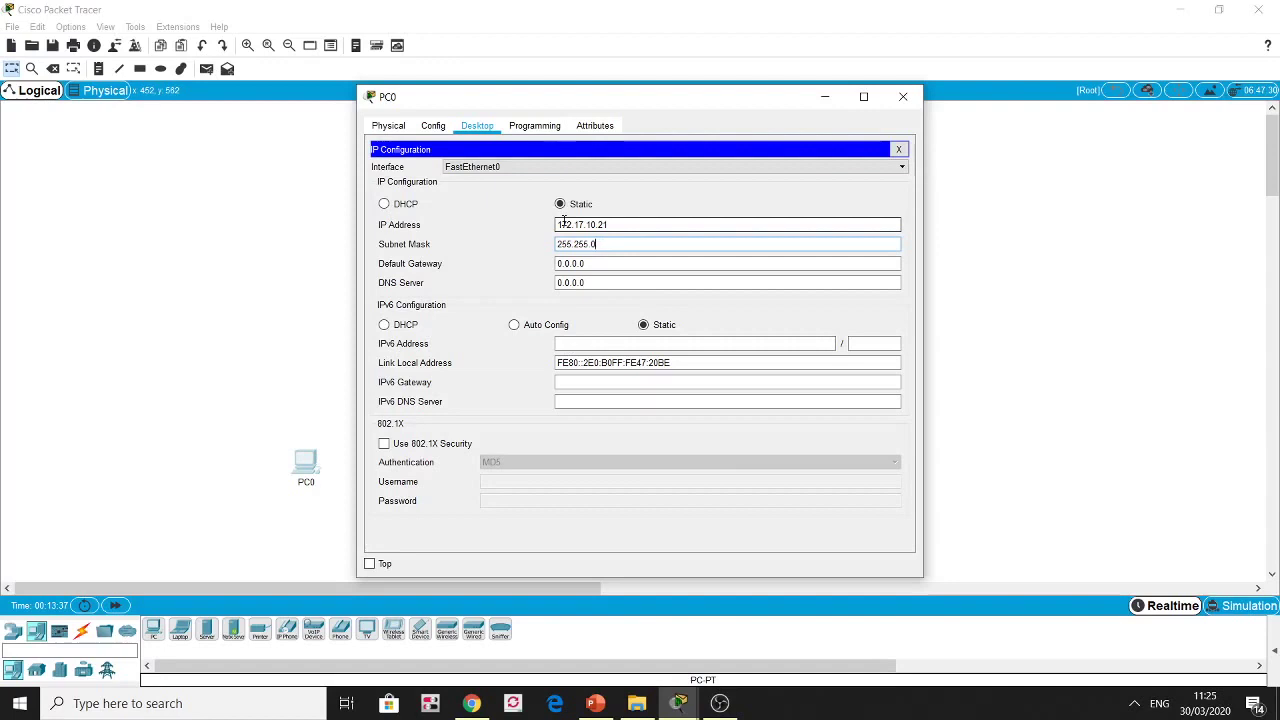
{"action": "type", "text": "255.0"}
{"action": "key", "text": "Tab"}
{"action": "type", "text": "172"}
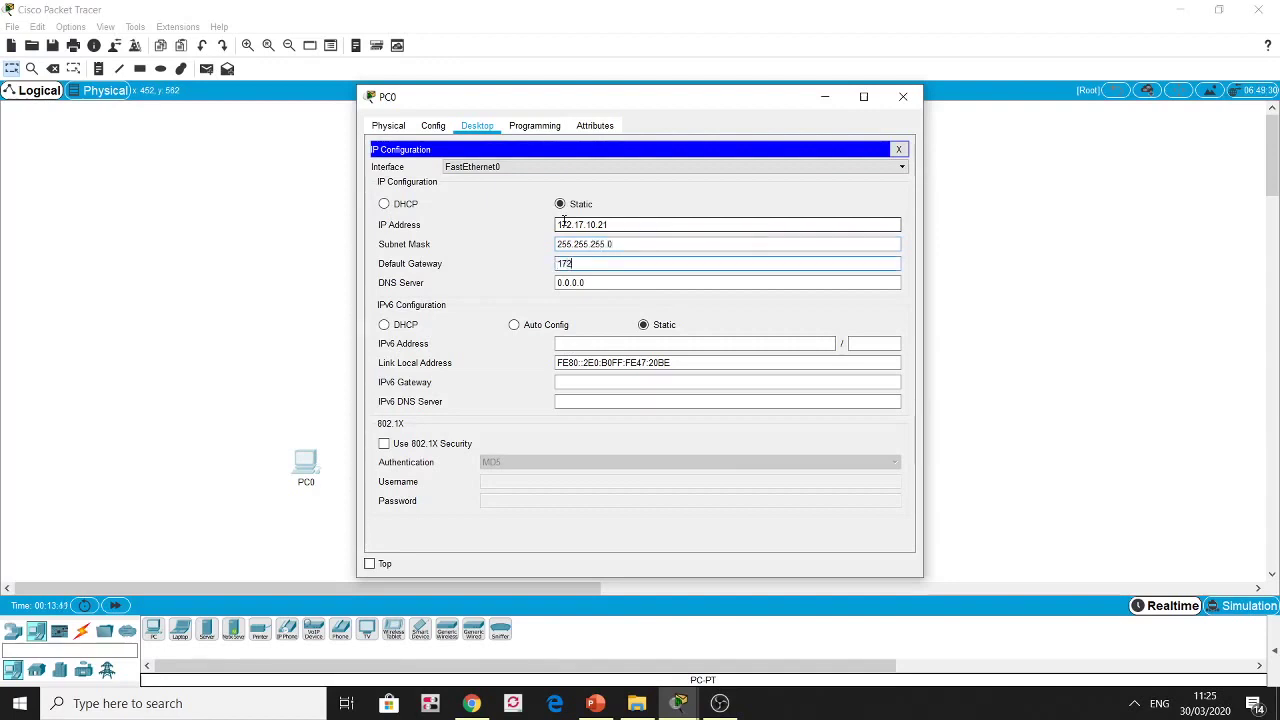
{"action": "type", "text": ".17.20"}
{"action": "key", "text": "BackSpace"}
{"action": "type", "text": "10.1"}
{"action": "left_click", "coordinate": [898, 148]}
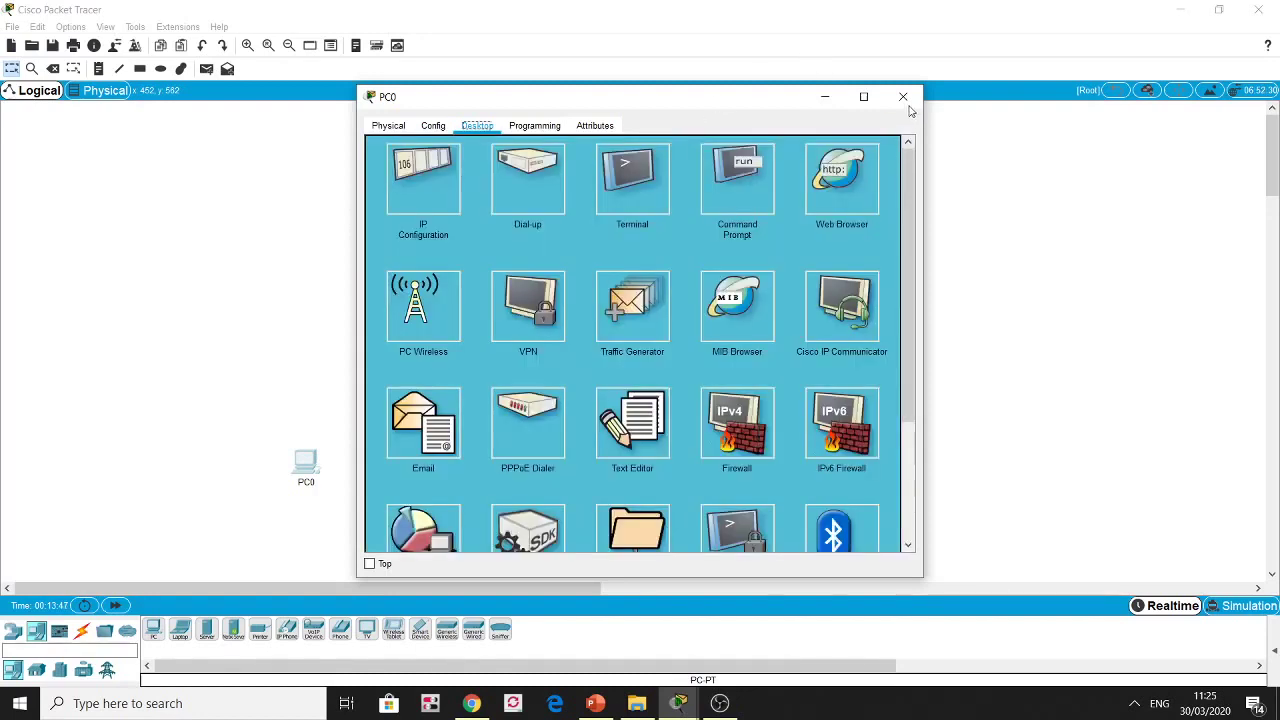
{"action": "left_click", "coordinate": [903, 96]}
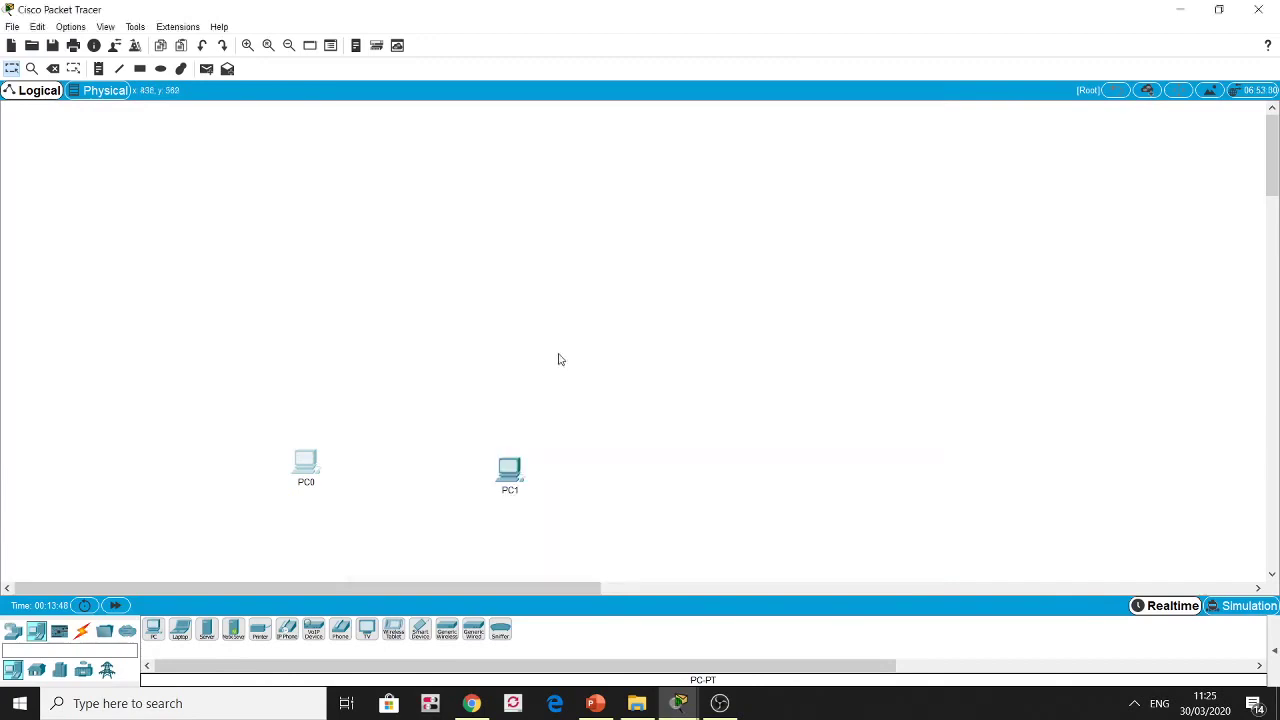
Give PC1 static IP 172.17.20.21, mask 255.255.255.0 and gateway 172.17.20.1
{"action": "left_click", "coordinate": [520, 469]}
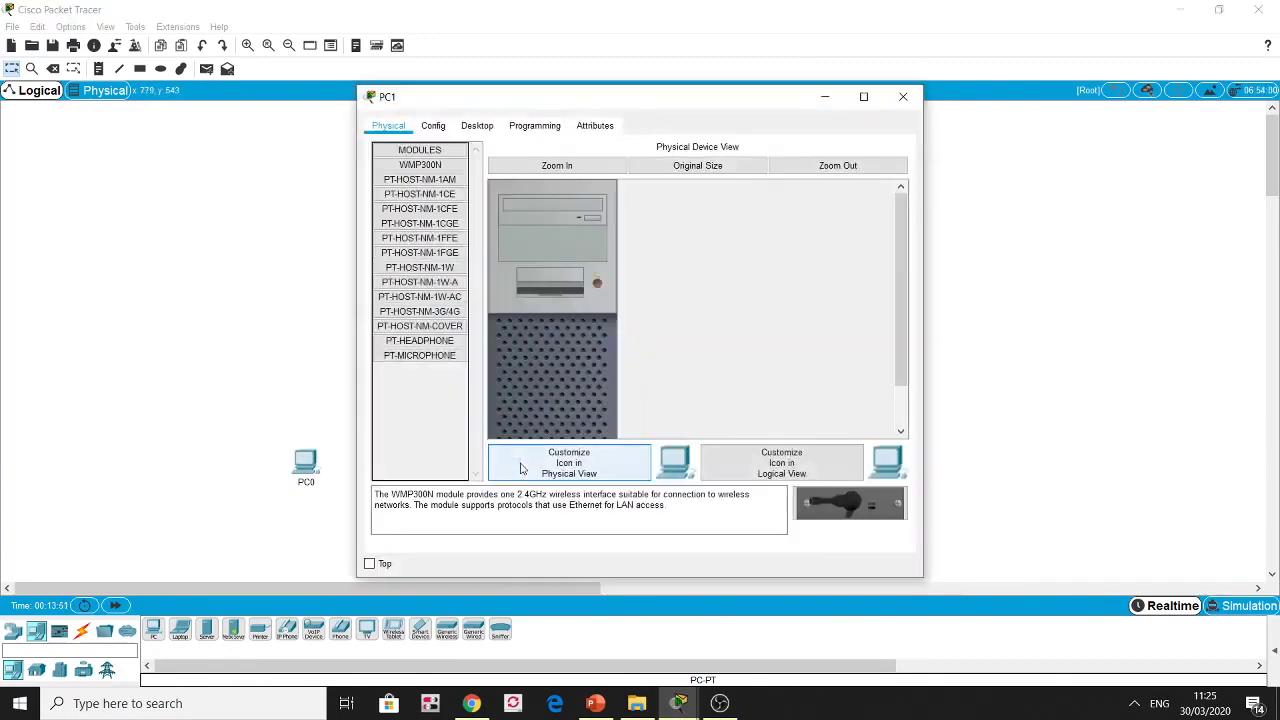
{"action": "left_click", "coordinate": [477, 125]}
{"action": "left_click", "coordinate": [441, 183]}
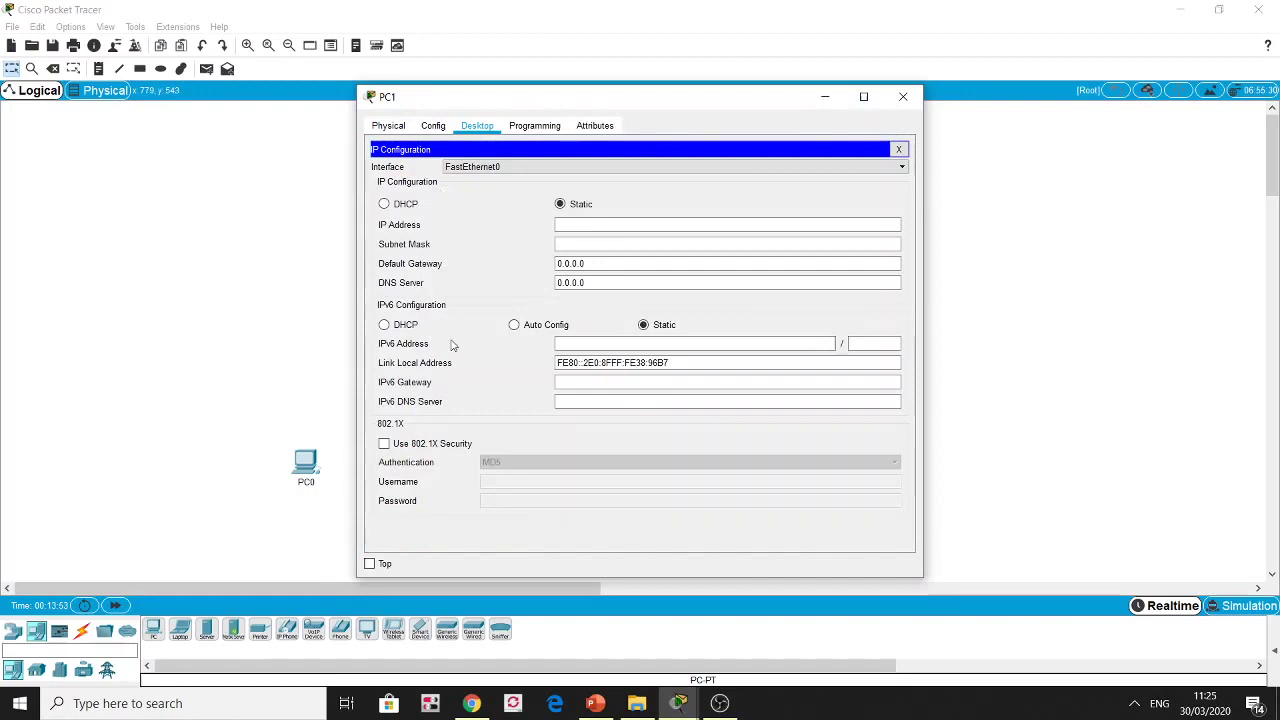
{"action": "left_click", "coordinate": [566, 224]}
{"action": "type", "text": "1"}
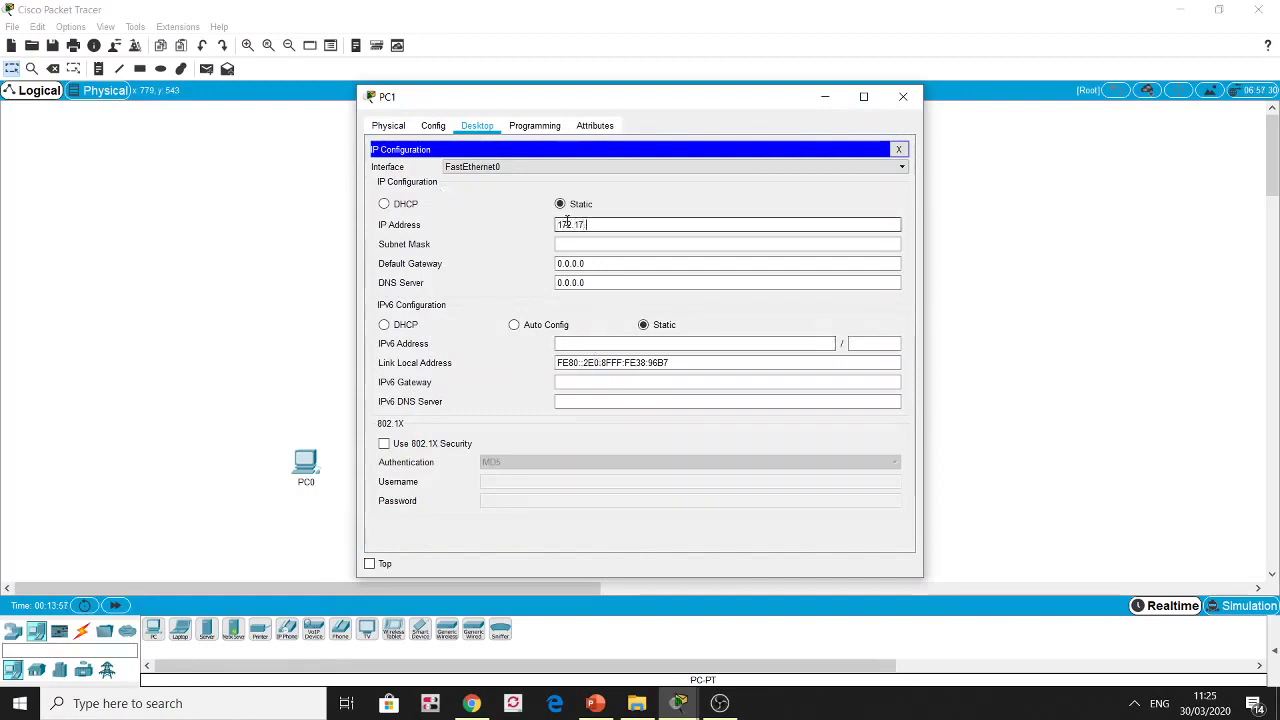
{"action": "type", "text": "72.17."}
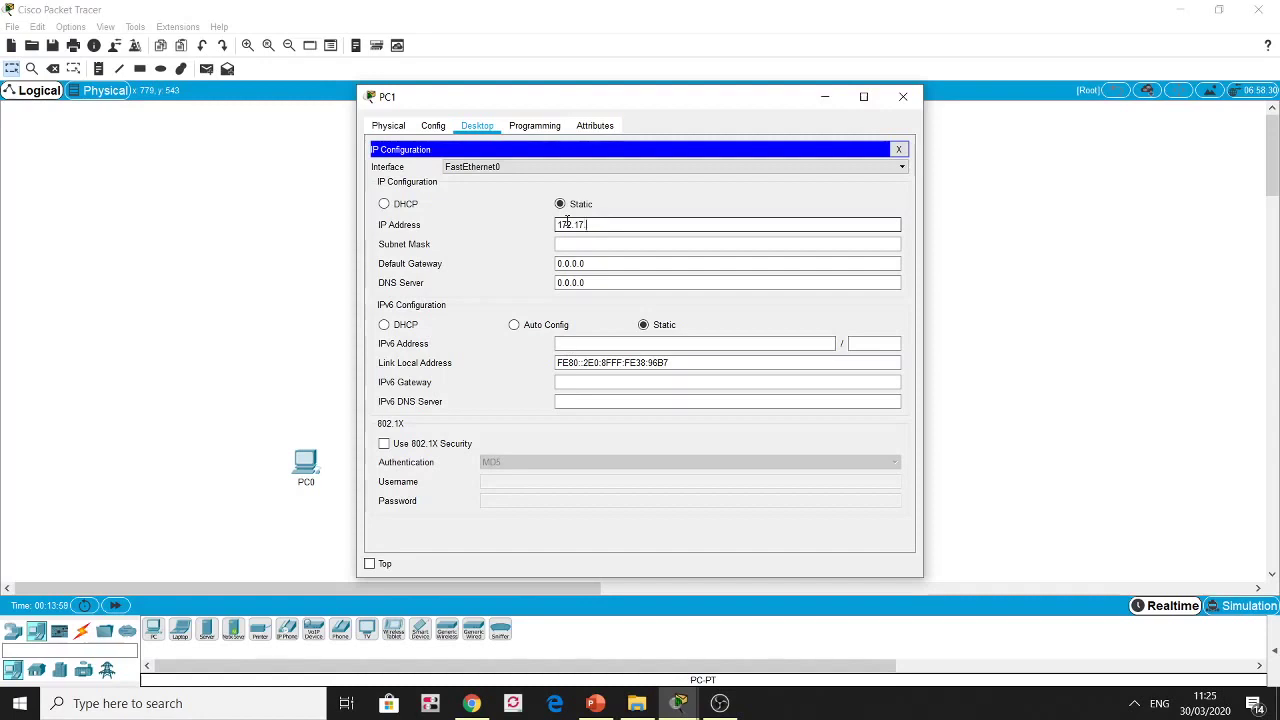
{"action": "type", "text": "20.21"}
{"action": "key", "text": "Tab"}
{"action": "key", "text": "End"}
{"action": "key", "text": "BackSpace"}
{"action": "type", "text": "255.0"}
{"action": "key", "text": "Tab"}
{"action": "type", "text": "1"}
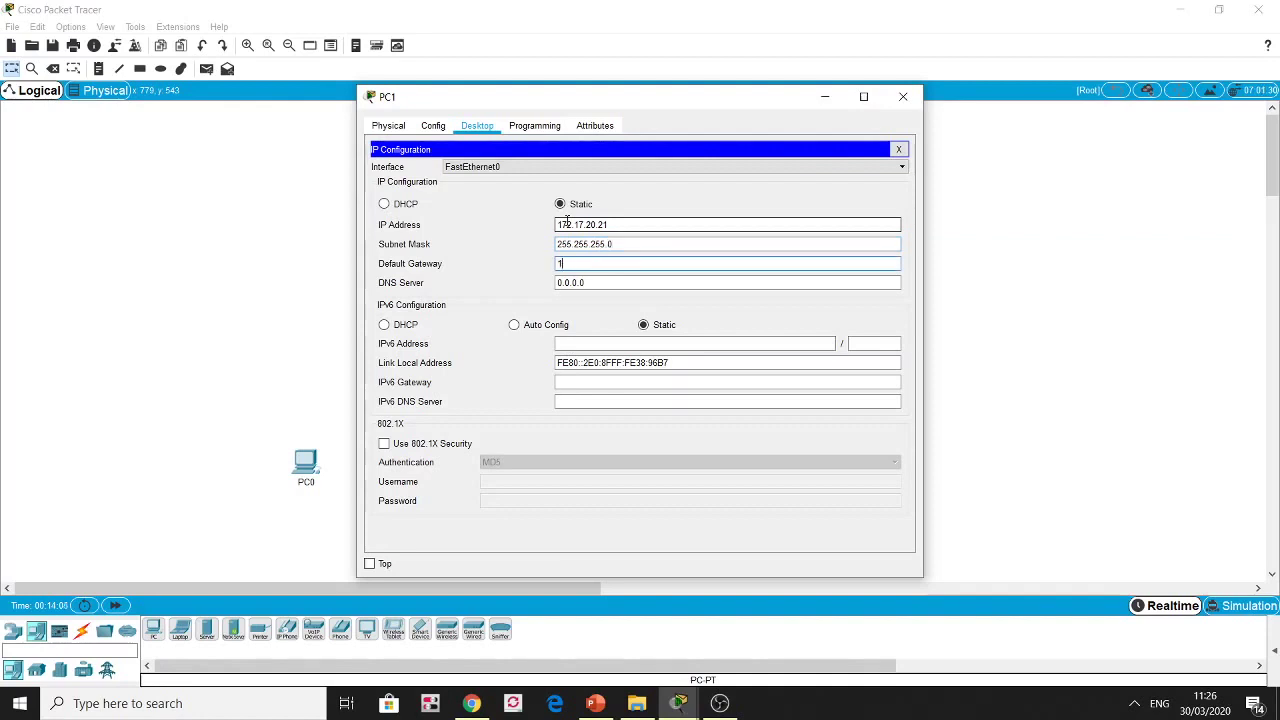
{"action": "type", "text": "72.17.20.1"}
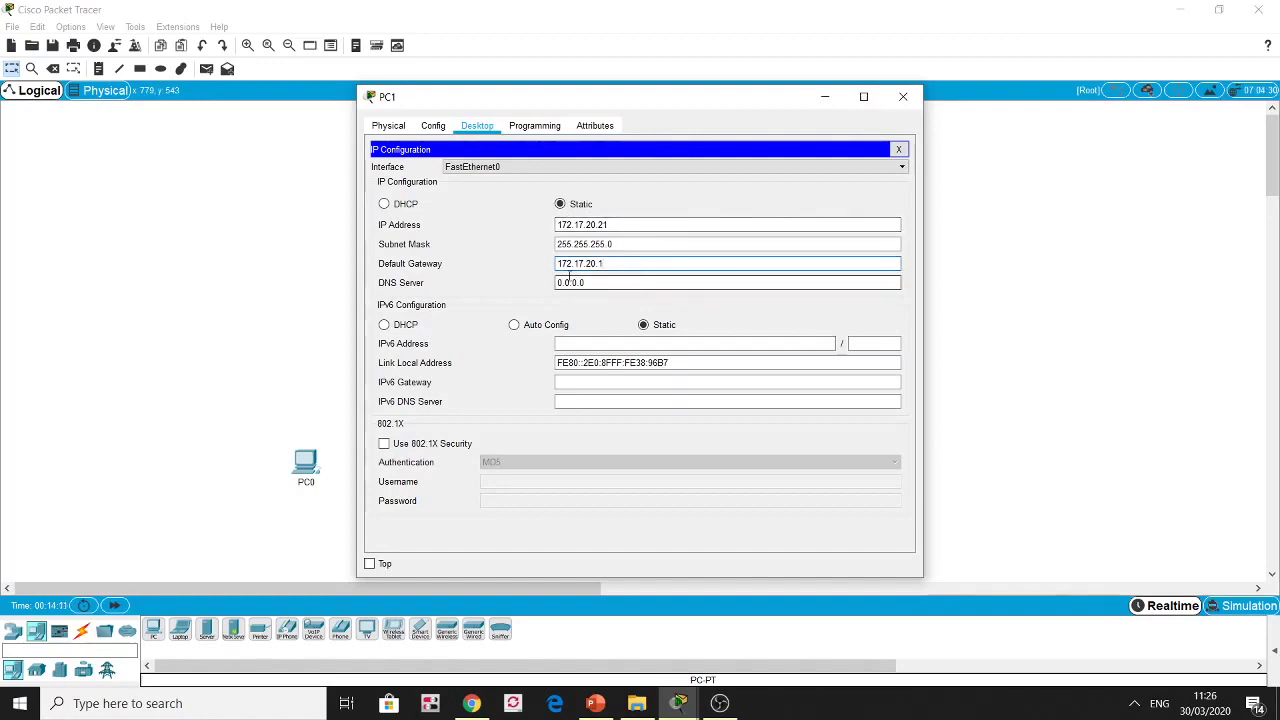
{"action": "left_click", "coordinate": [903, 98]}
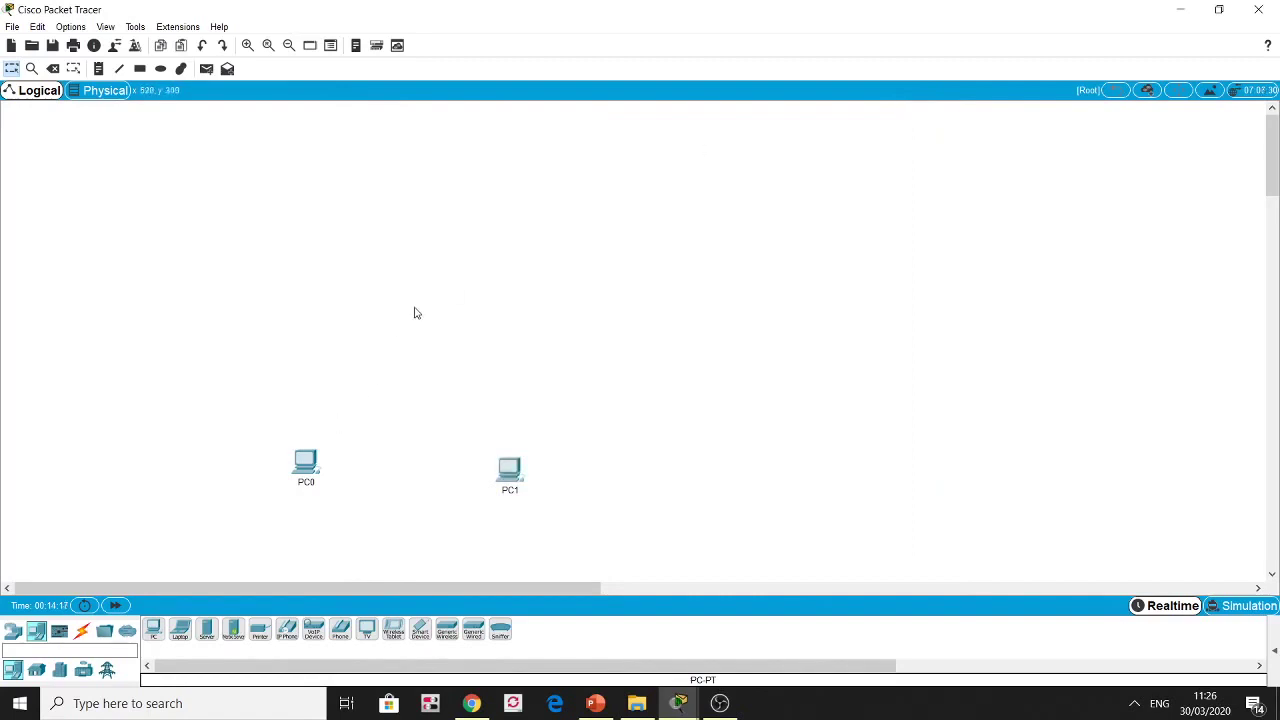
Add a 3560-24PS multilayer switch, Multilayer Switch0, above PC0 and PC1
{"action": "left_click", "coordinate": [15, 632]}
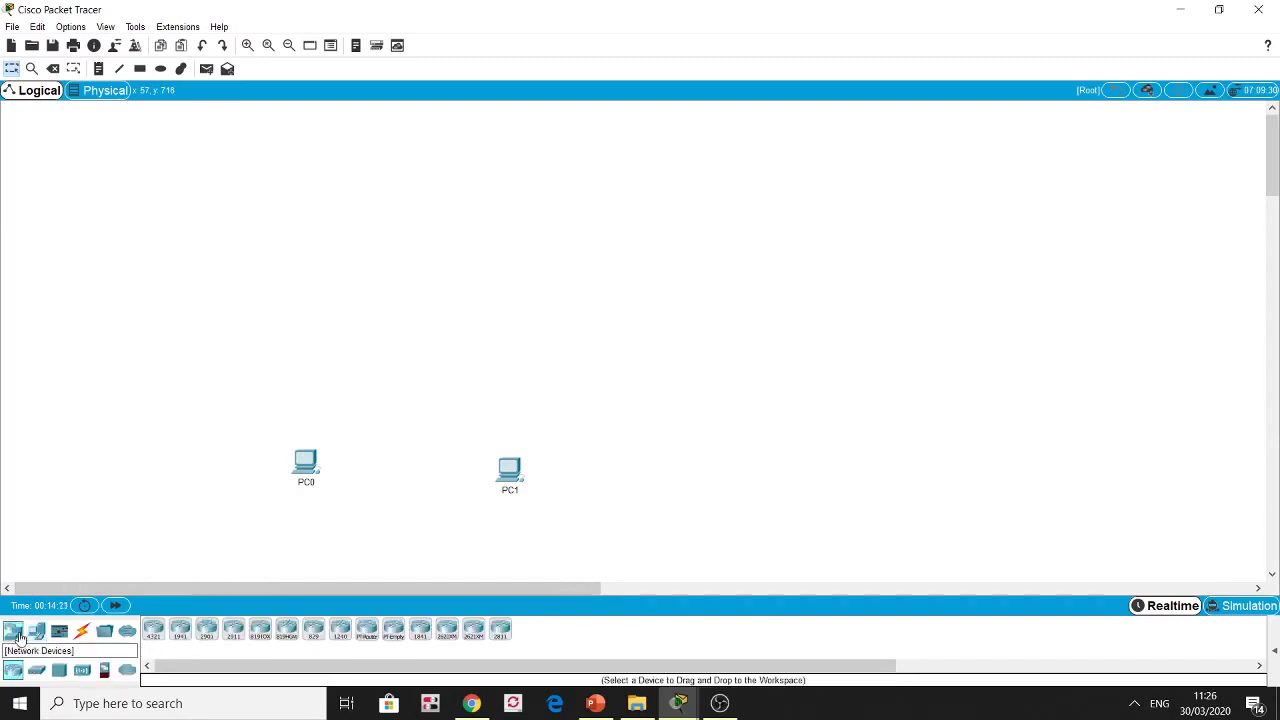
{"action": "left_click", "coordinate": [36, 670]}
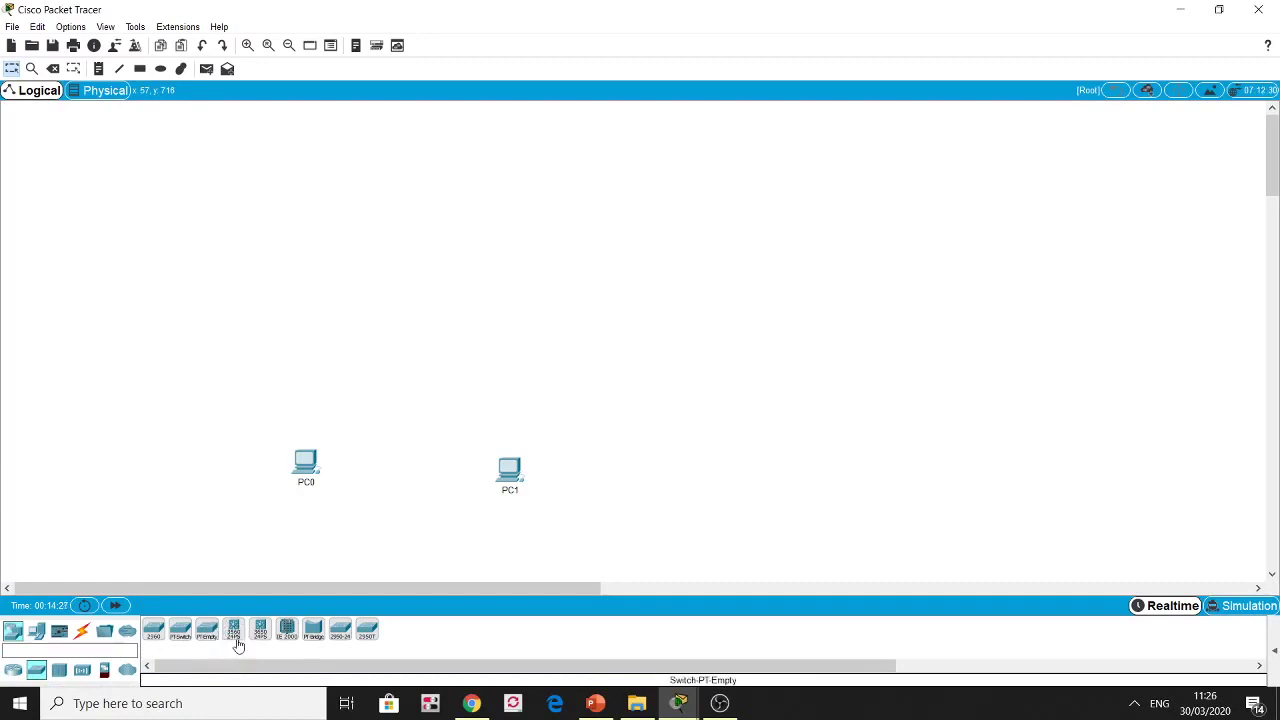
{"action": "left_click_drag", "start_coordinate": [231, 637], "coordinate": [404, 233]}
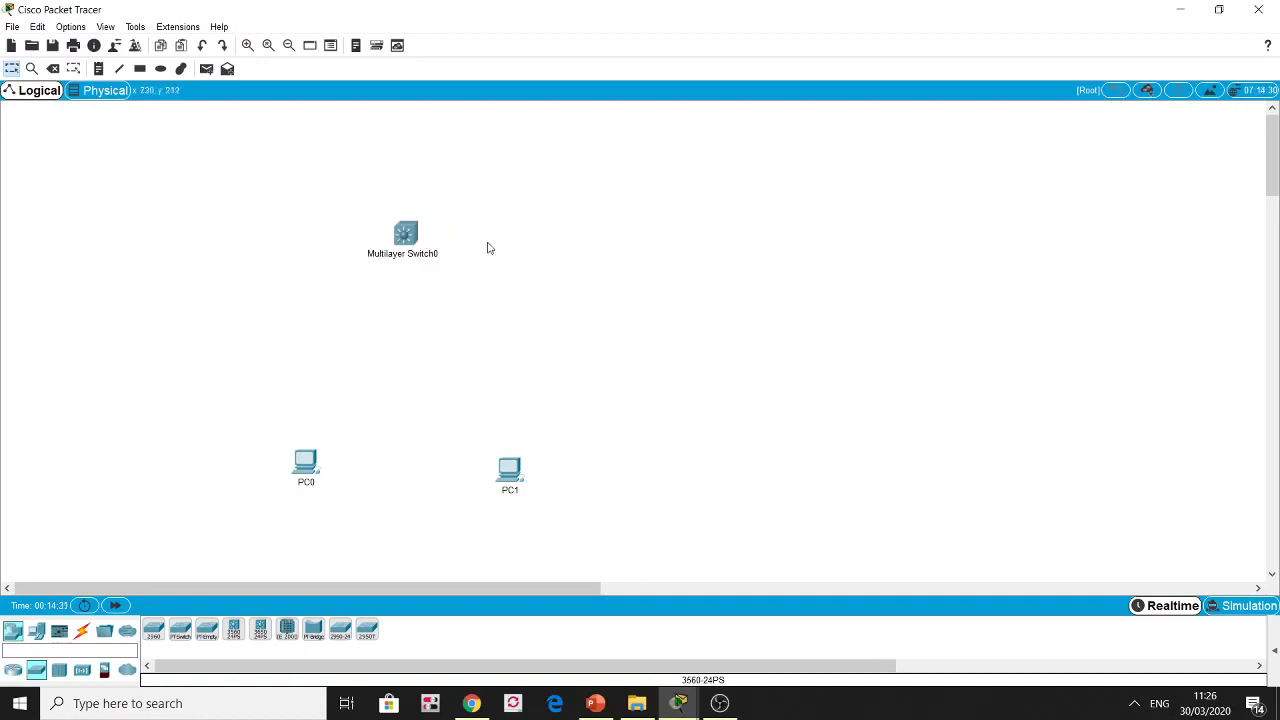
{"action": "left_click", "coordinate": [81, 630]}
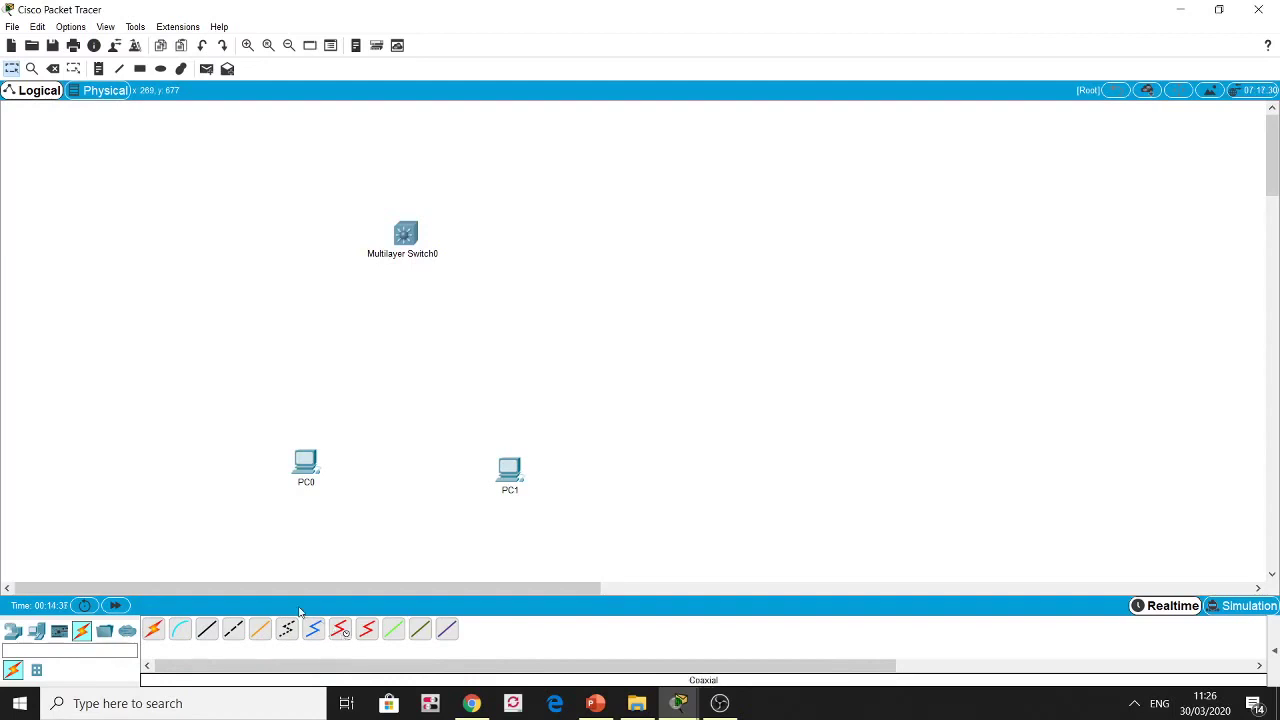
Run copper straight-through cables from switch Gig0/1 to PC0 Fa0 and Gig0/2 to PC1 Fa0
{"action": "left_click", "coordinate": [206, 636]}
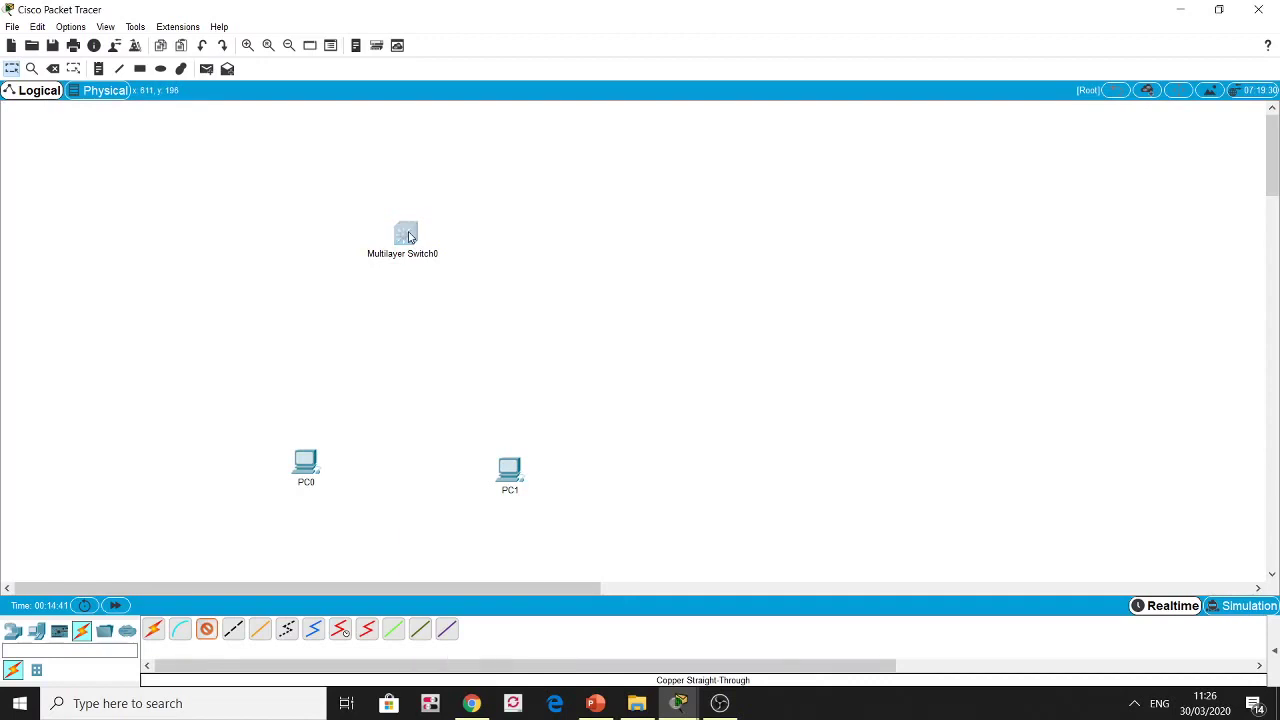
{"action": "left_click", "coordinate": [408, 235]}
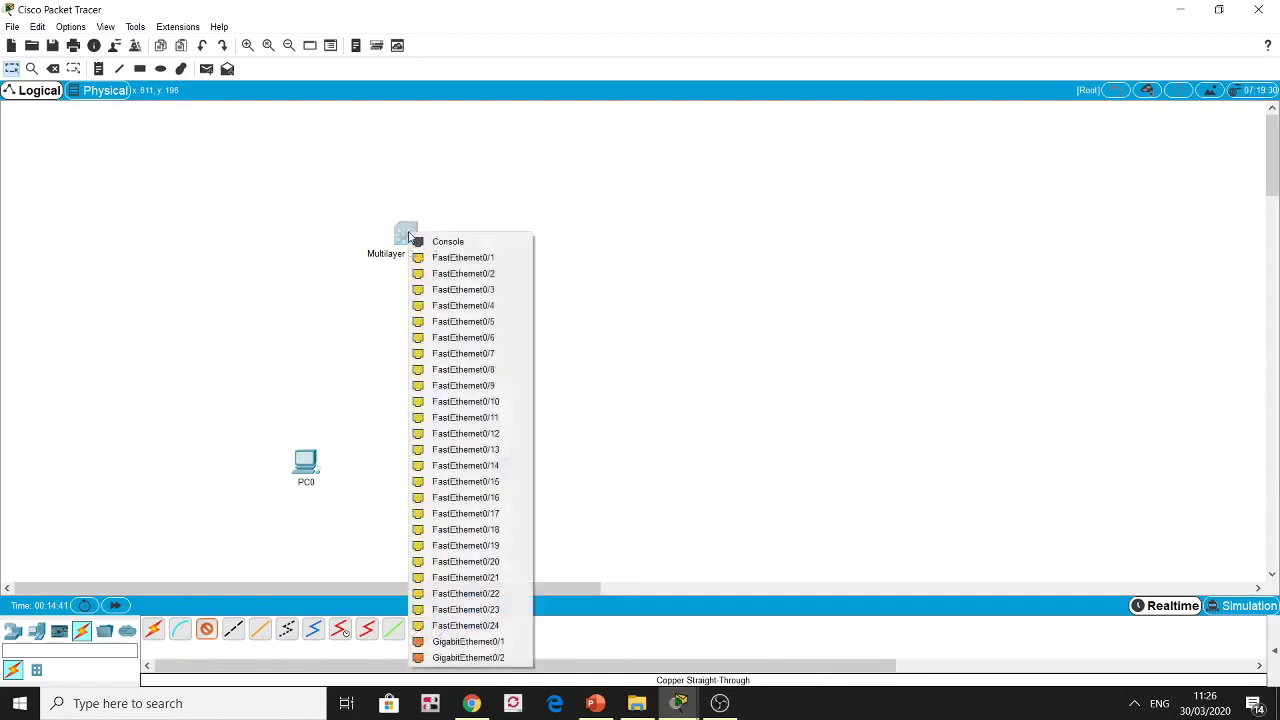
{"action": "left_click", "coordinate": [468, 641]}
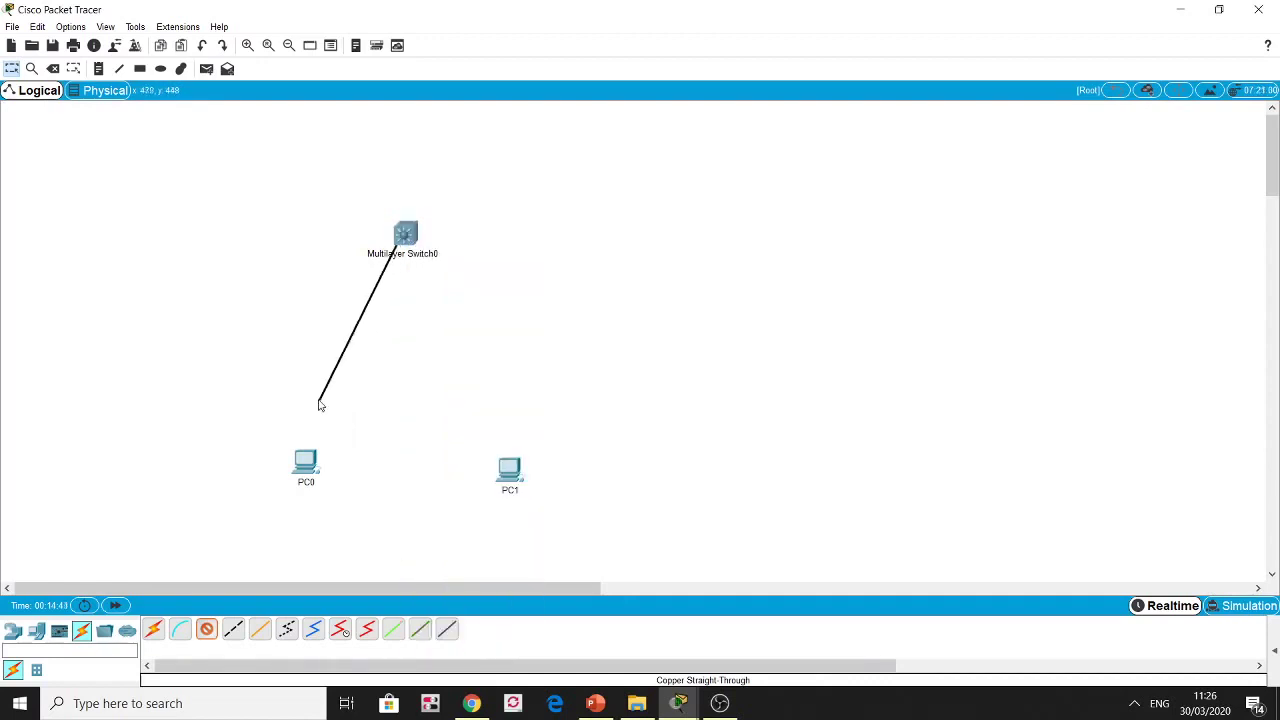
{"action": "left_click", "coordinate": [306, 462]}
{"action": "left_click", "coordinate": [338, 523]}
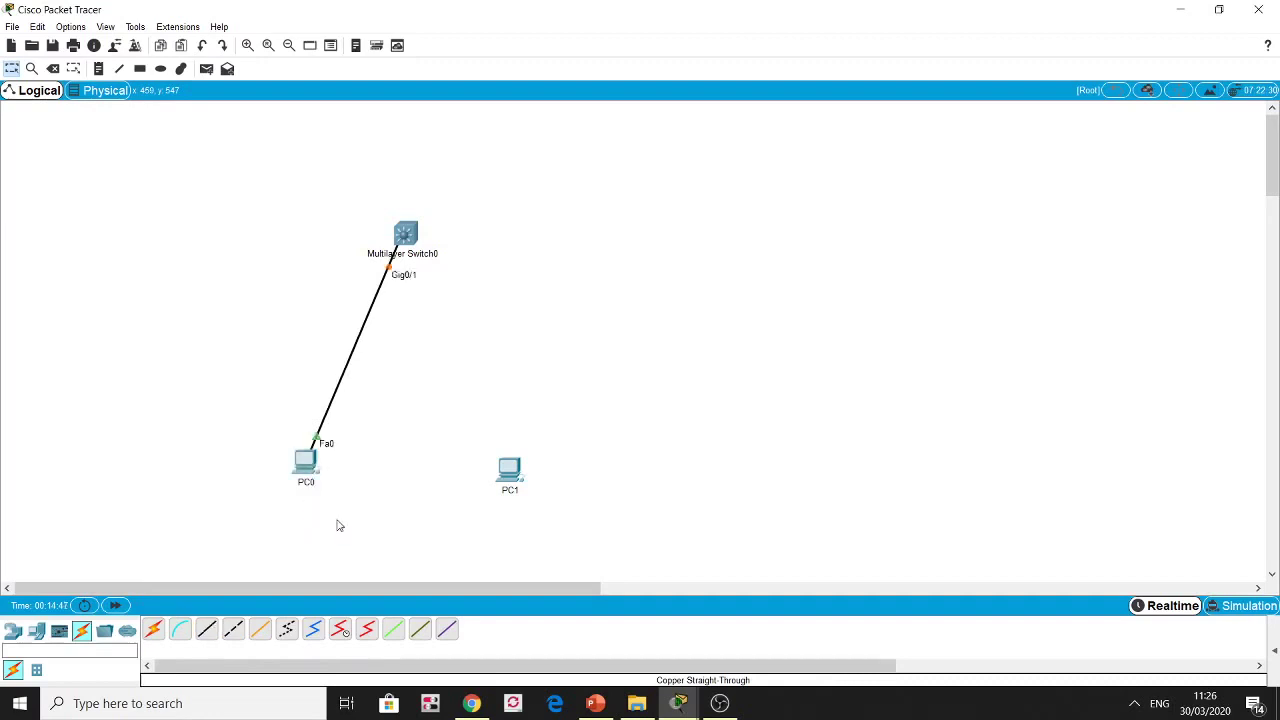
{"action": "left_click", "coordinate": [208, 634]}
{"action": "left_click", "coordinate": [408, 238]}
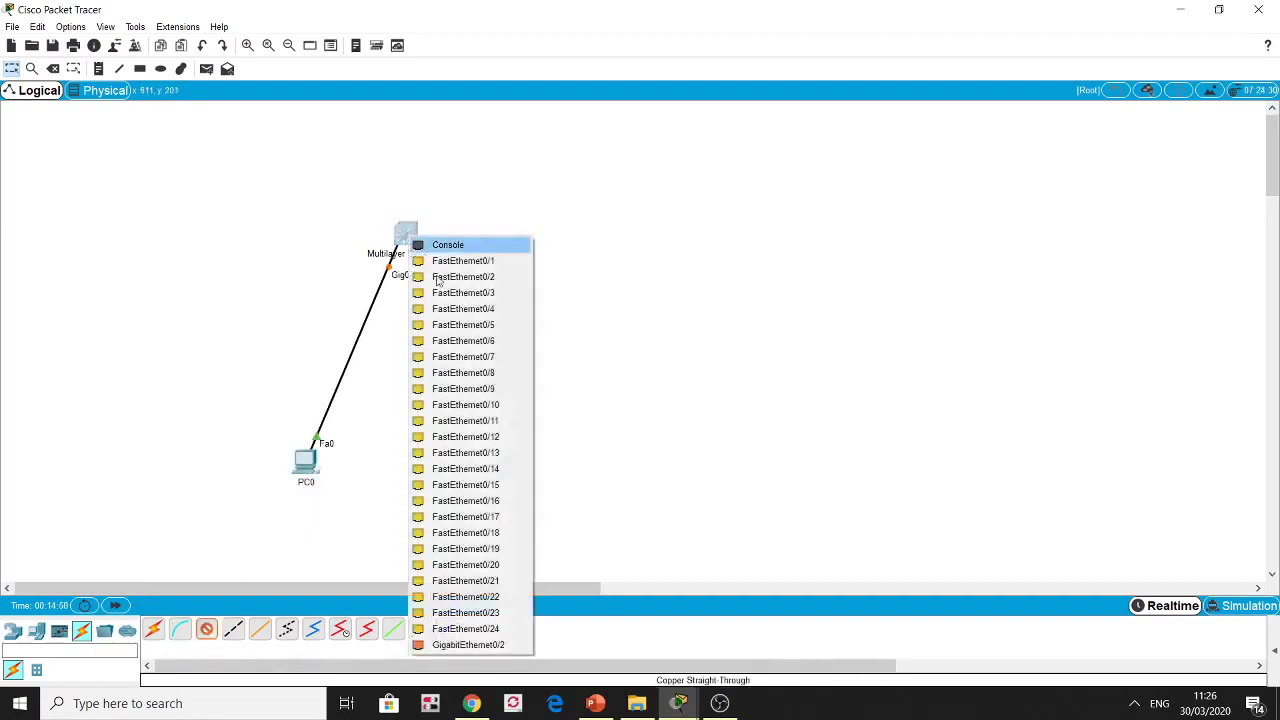
{"action": "left_click", "coordinate": [492, 648]}
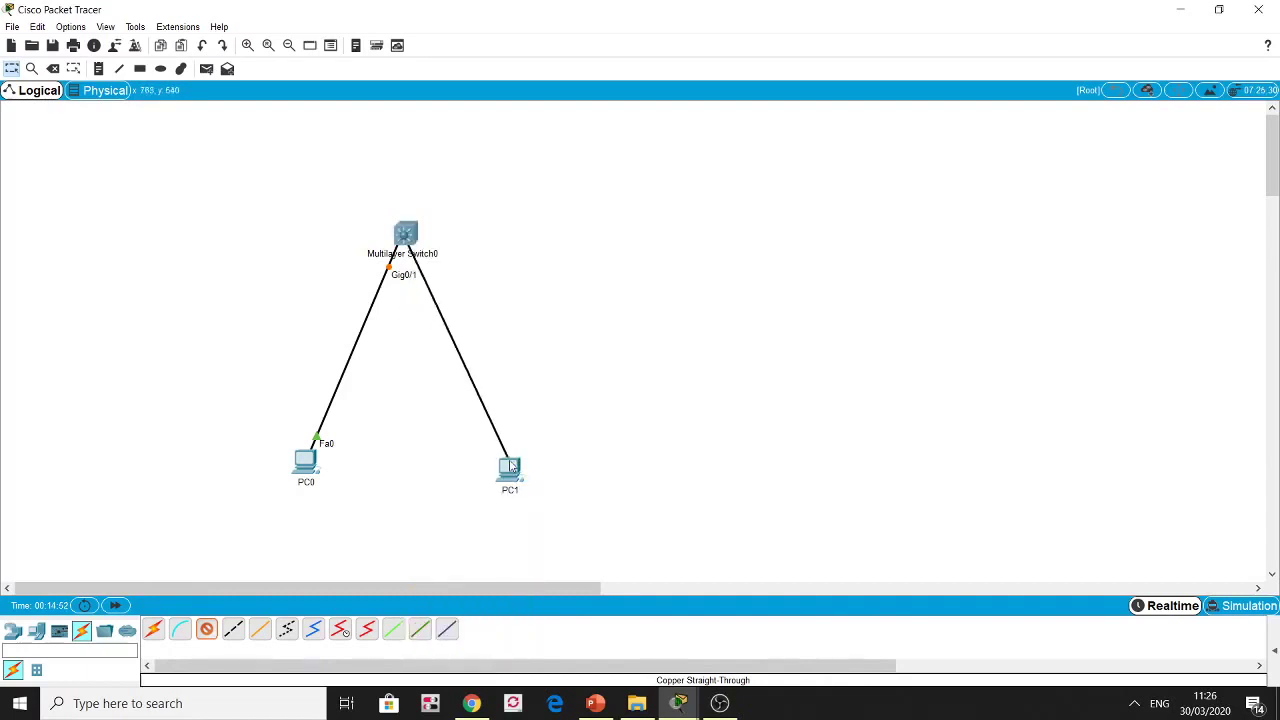
{"action": "left_click", "coordinate": [511, 478]}
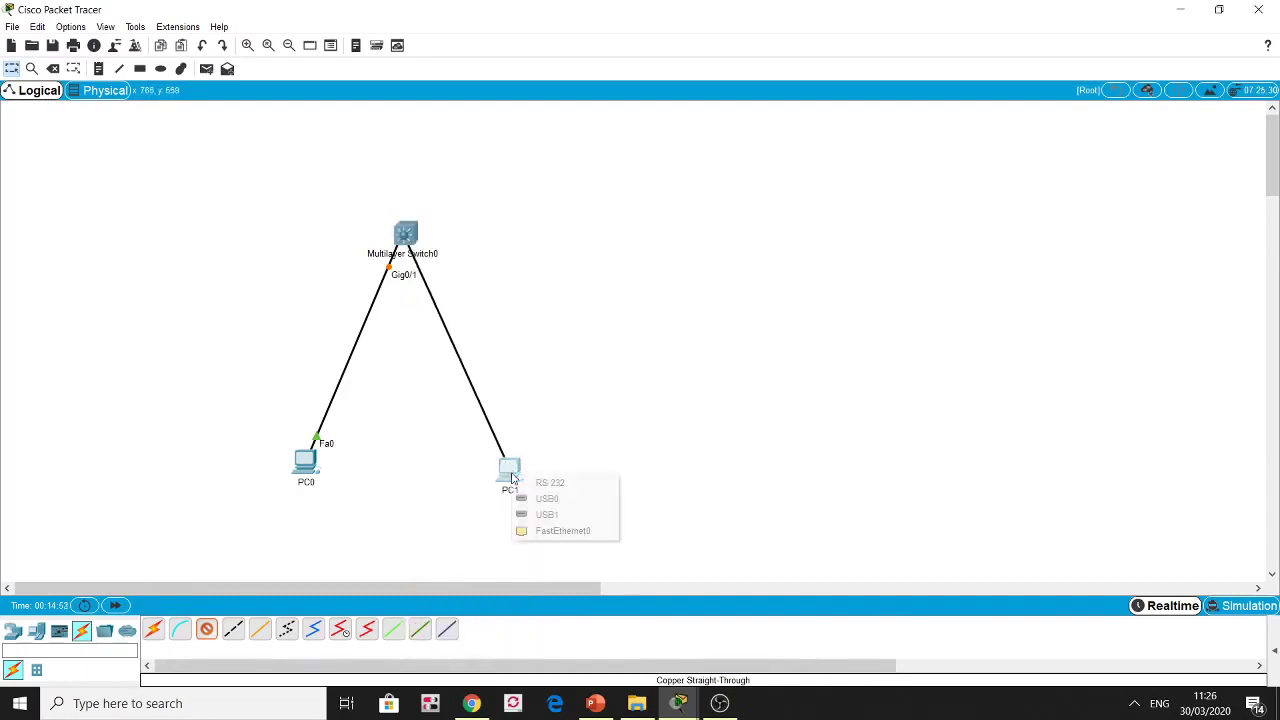
{"action": "left_click", "coordinate": [556, 530]}
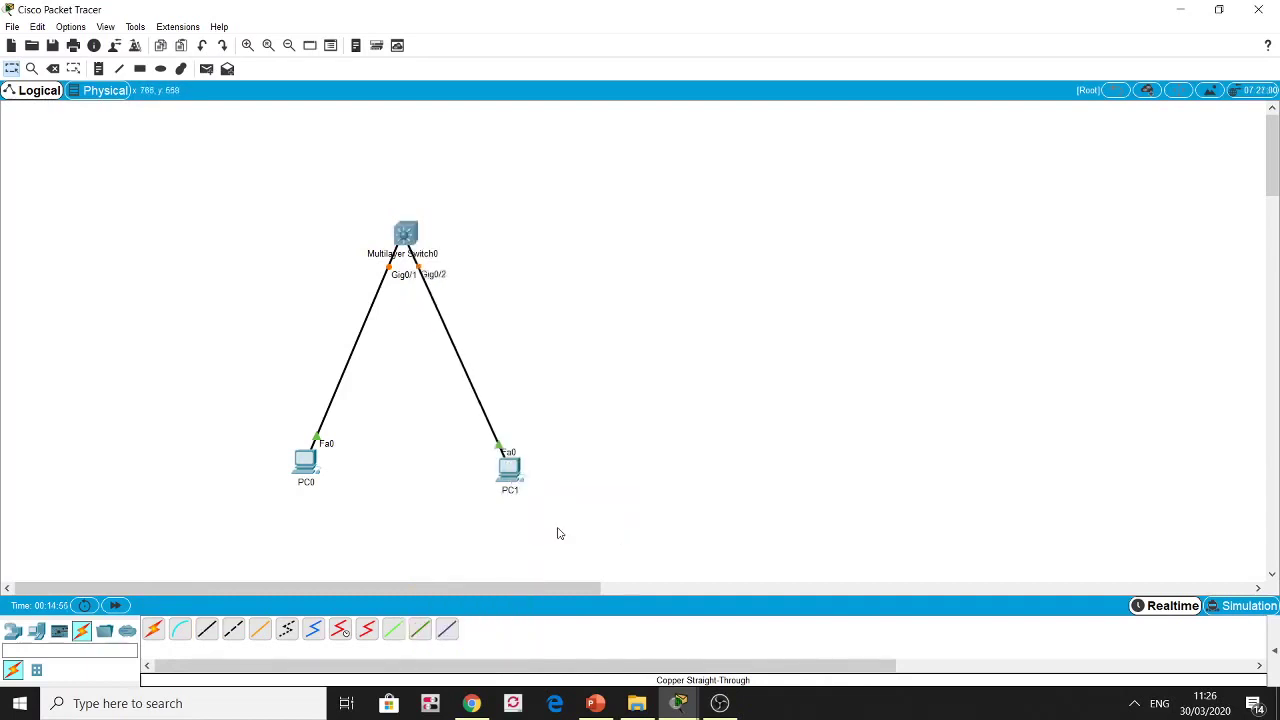
In the switch CLI, decline the initial configuration dialog and enter global configuration mode
{"action": "left_click", "coordinate": [417, 232]}
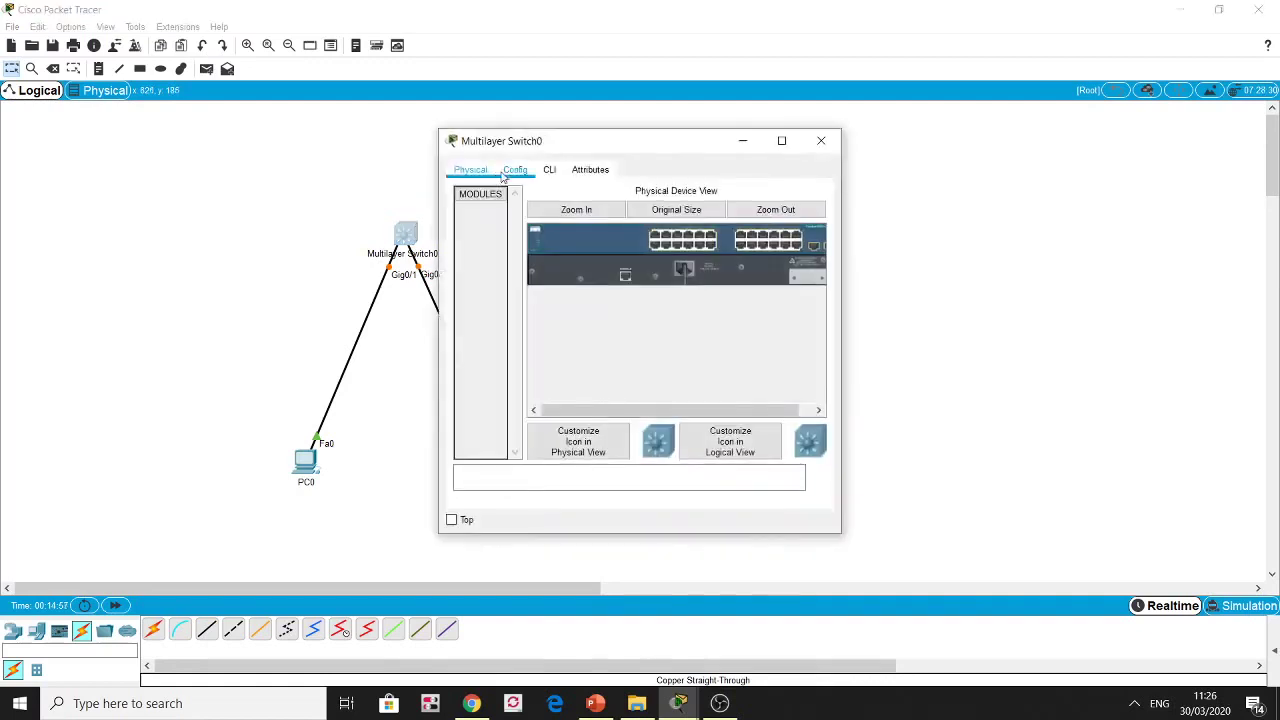
{"action": "left_click", "coordinate": [543, 175]}
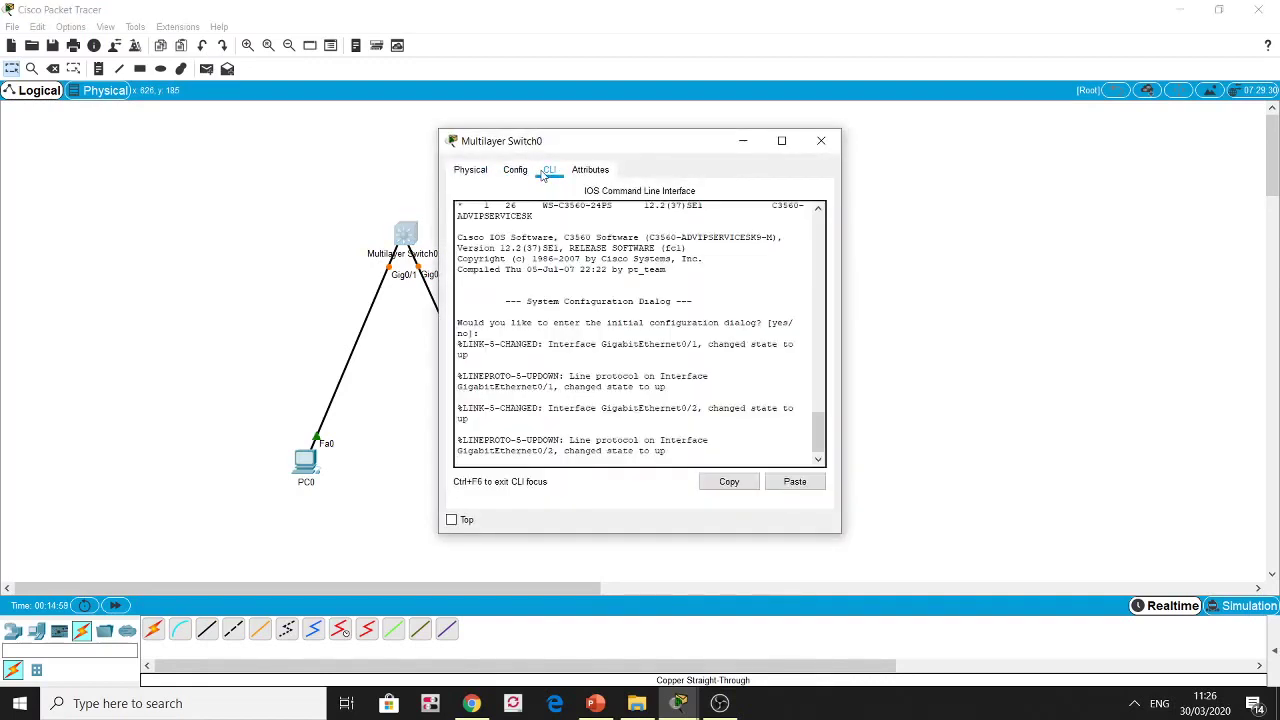
{"action": "key", "text": "Return"}
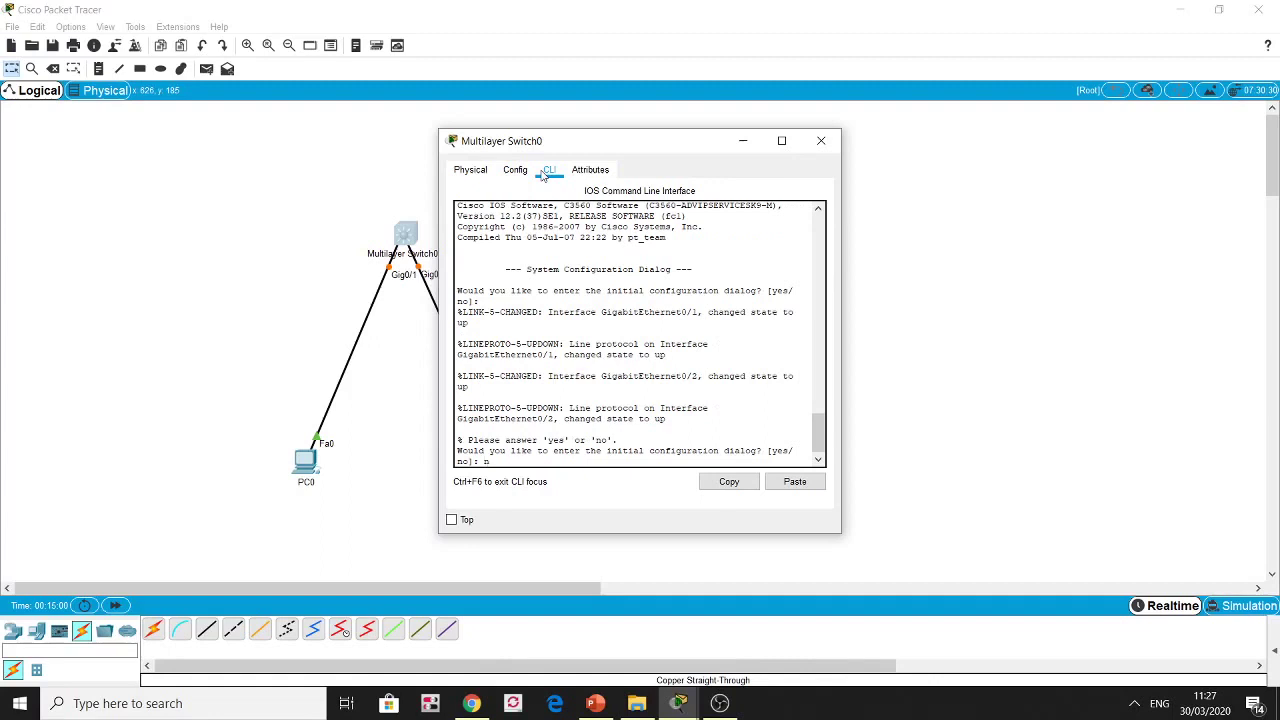
{"action": "type", "text": "no"}
{"action": "key", "text": "Return"}
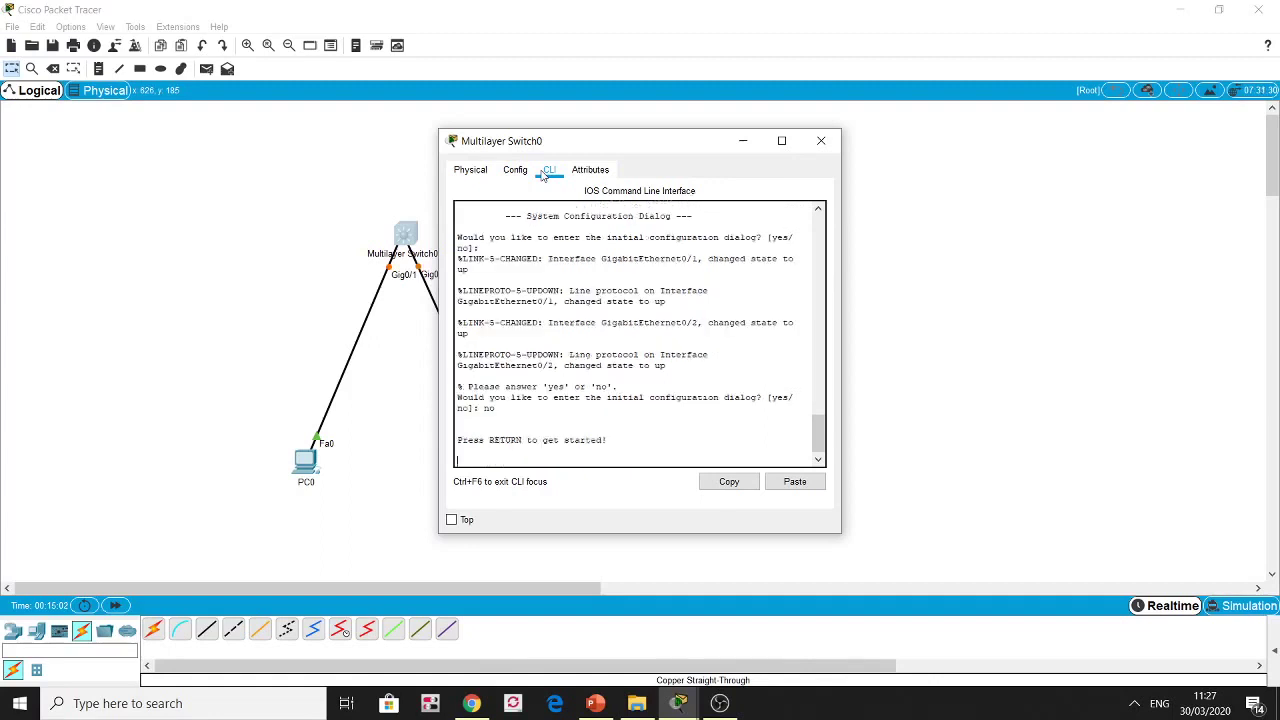
{"action": "key", "text": "Return"}
{"action": "type", "text": "en"}
{"action": "key", "text": "Return"}
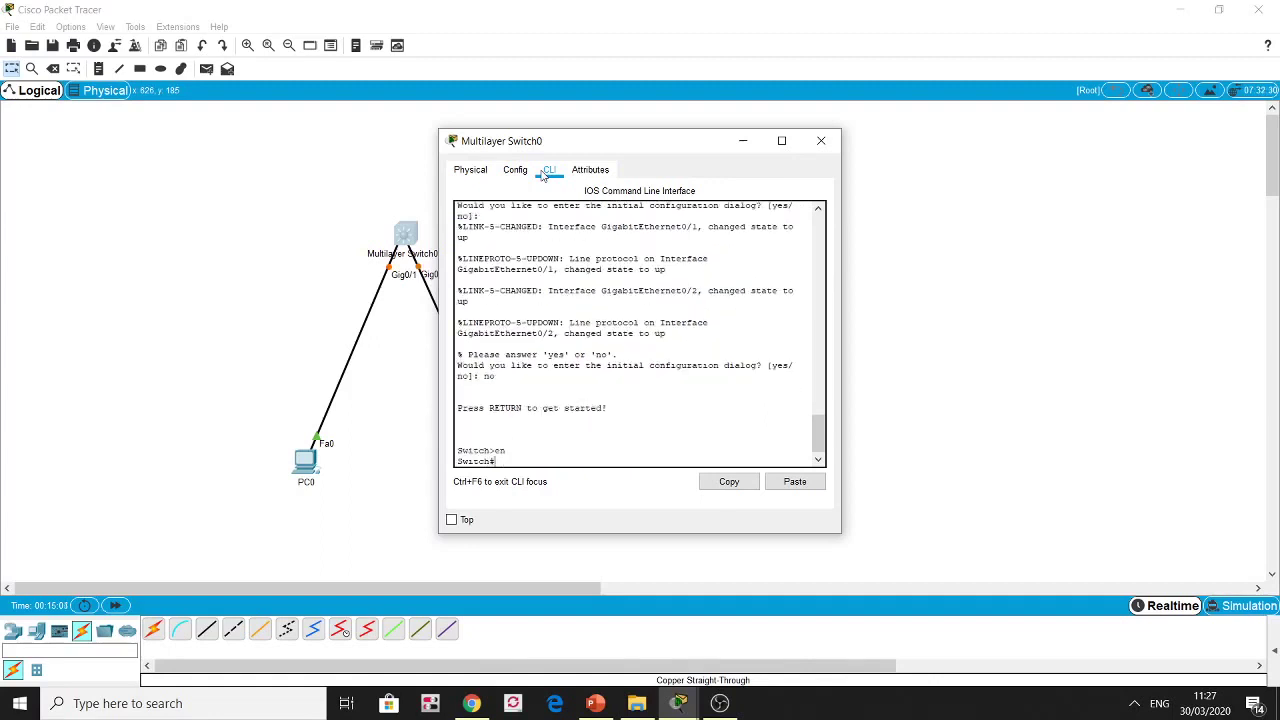
{"action": "type", "text": "conf t"}
{"action": "key", "text": "Return"}
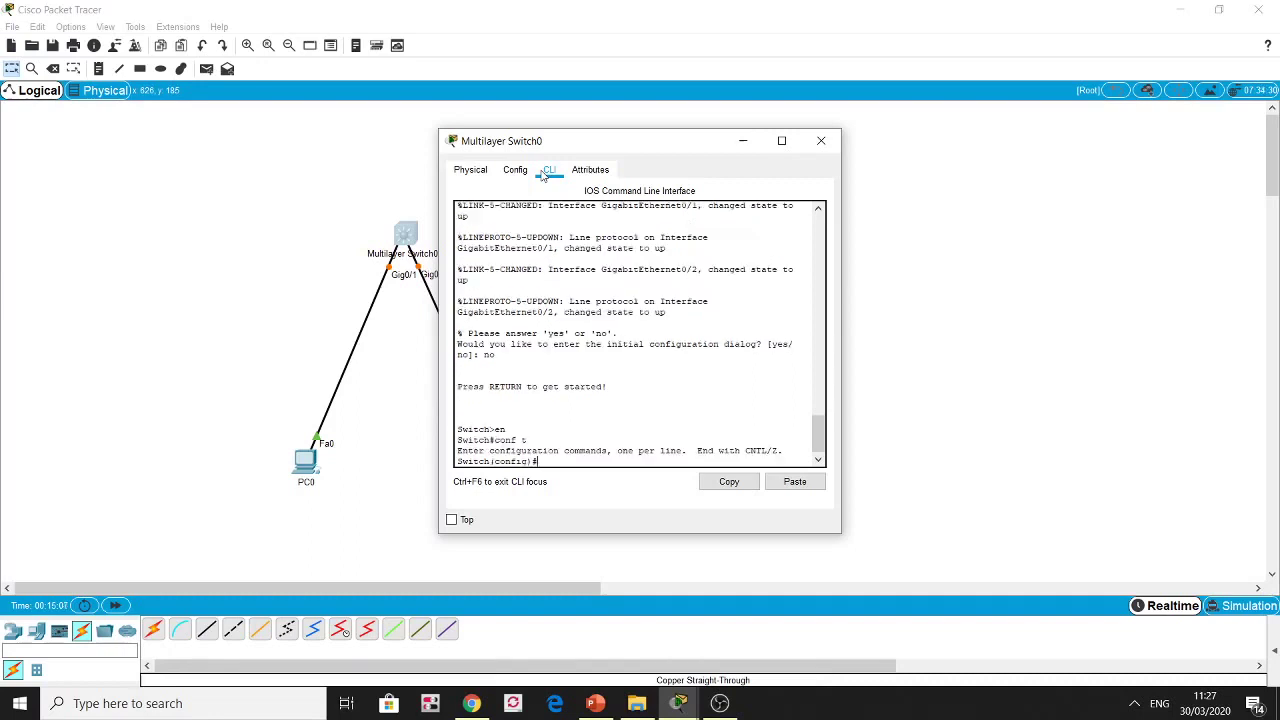
Create VLAN 10 named Faculty and VLAN 20 named Student
{"action": "type", "text": "vlan 10"}
{"action": "key", "text": "Return"}
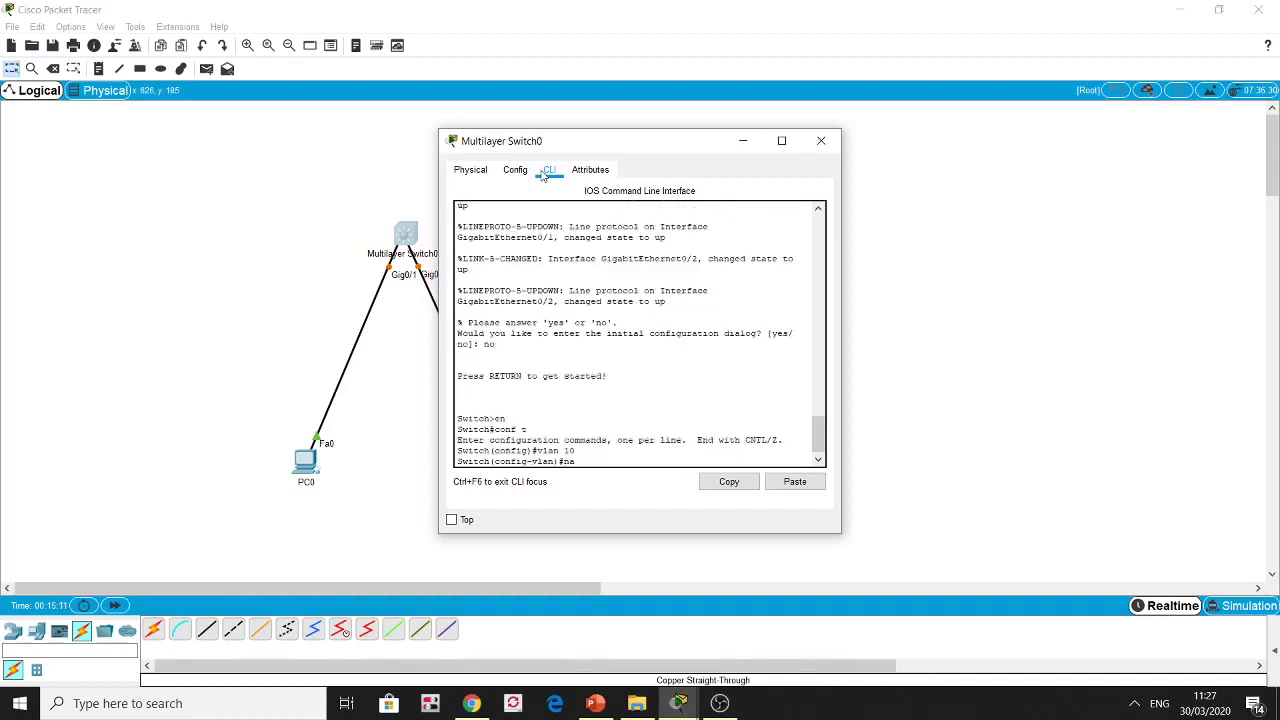
{"action": "type", "text": "name Faculty"}
{"action": "key", "text": "Return"}
{"action": "type", "text": "vlan 20"}
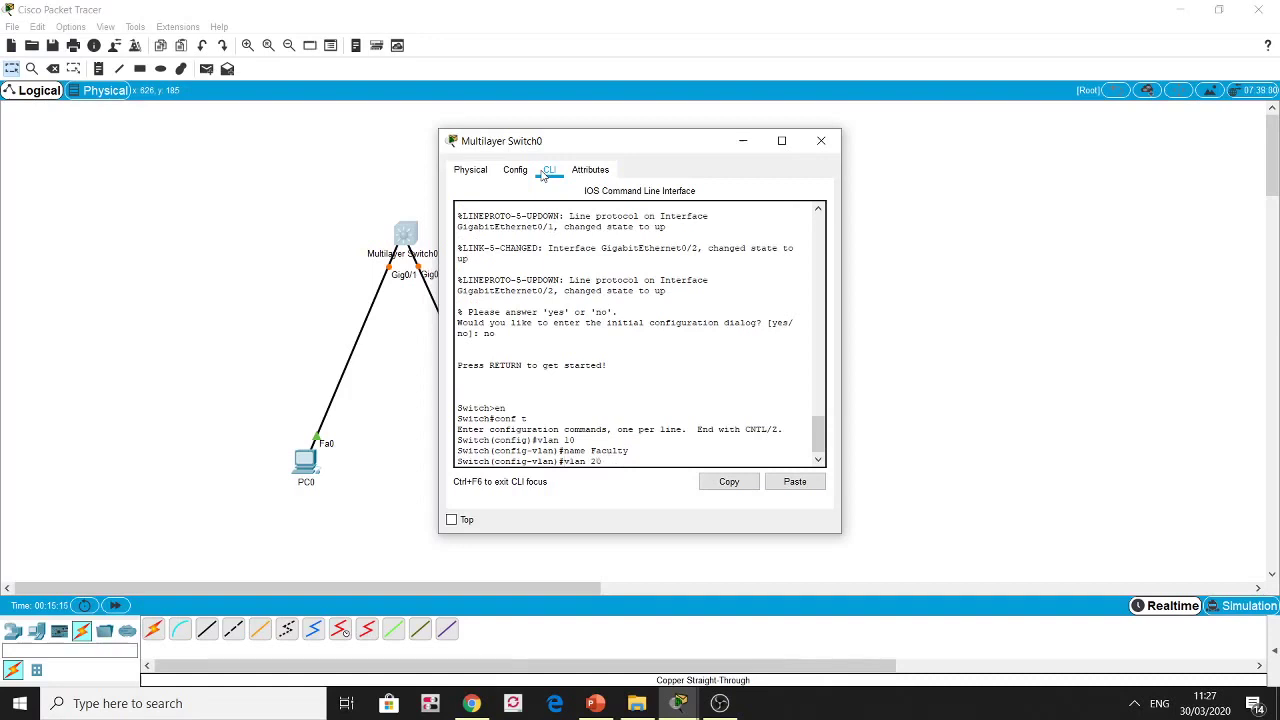
{"action": "key", "text": "Return"}
{"action": "type", "text": "name "}
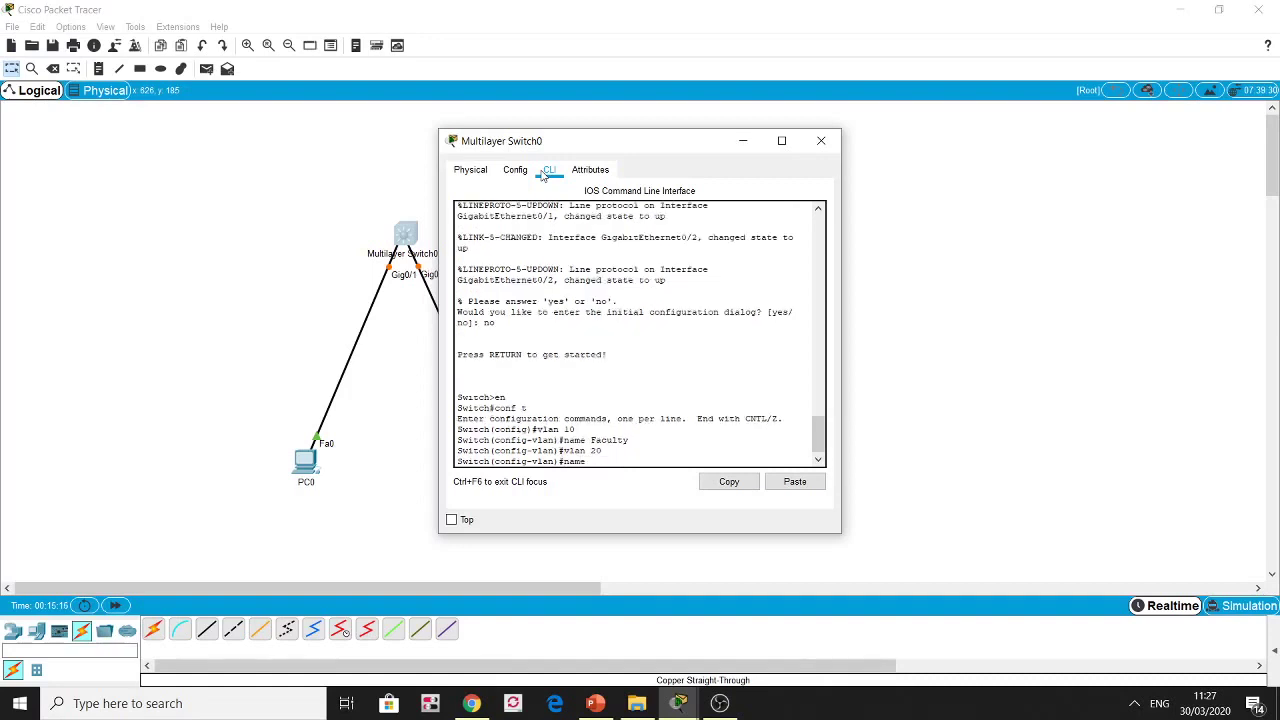
{"action": "type", "text": "Student"}
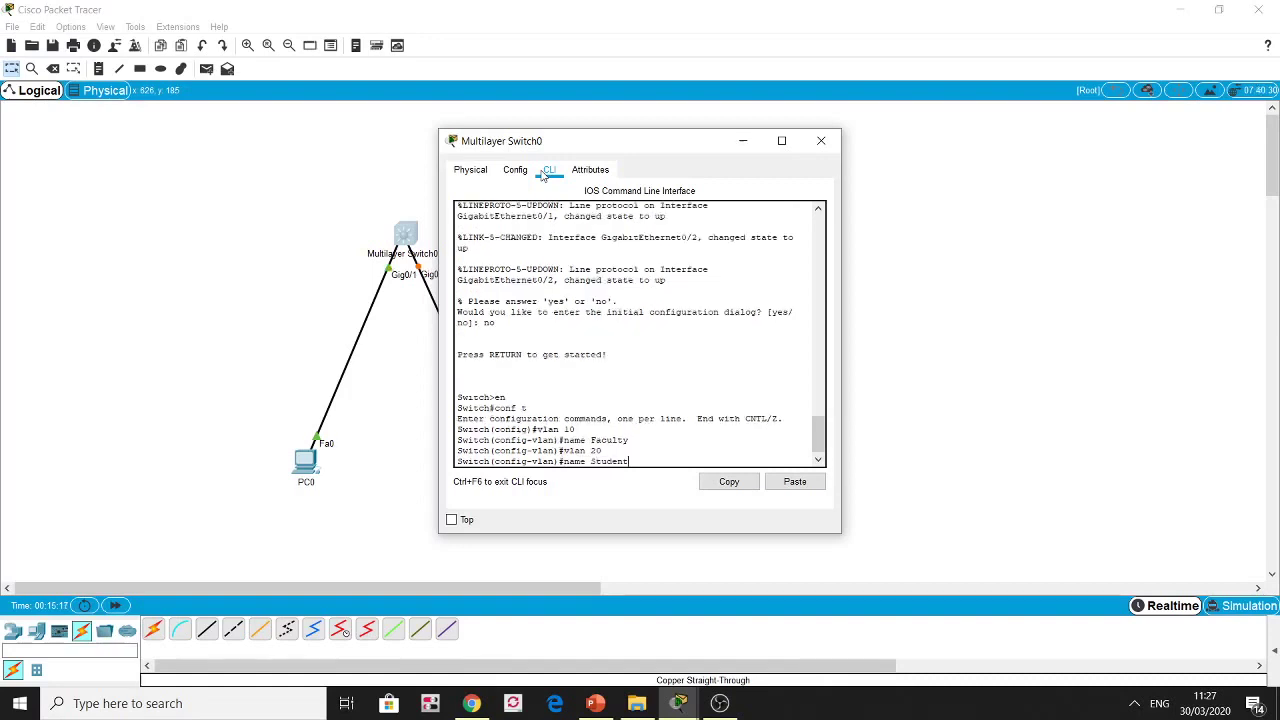
{"action": "key", "text": "Return"}
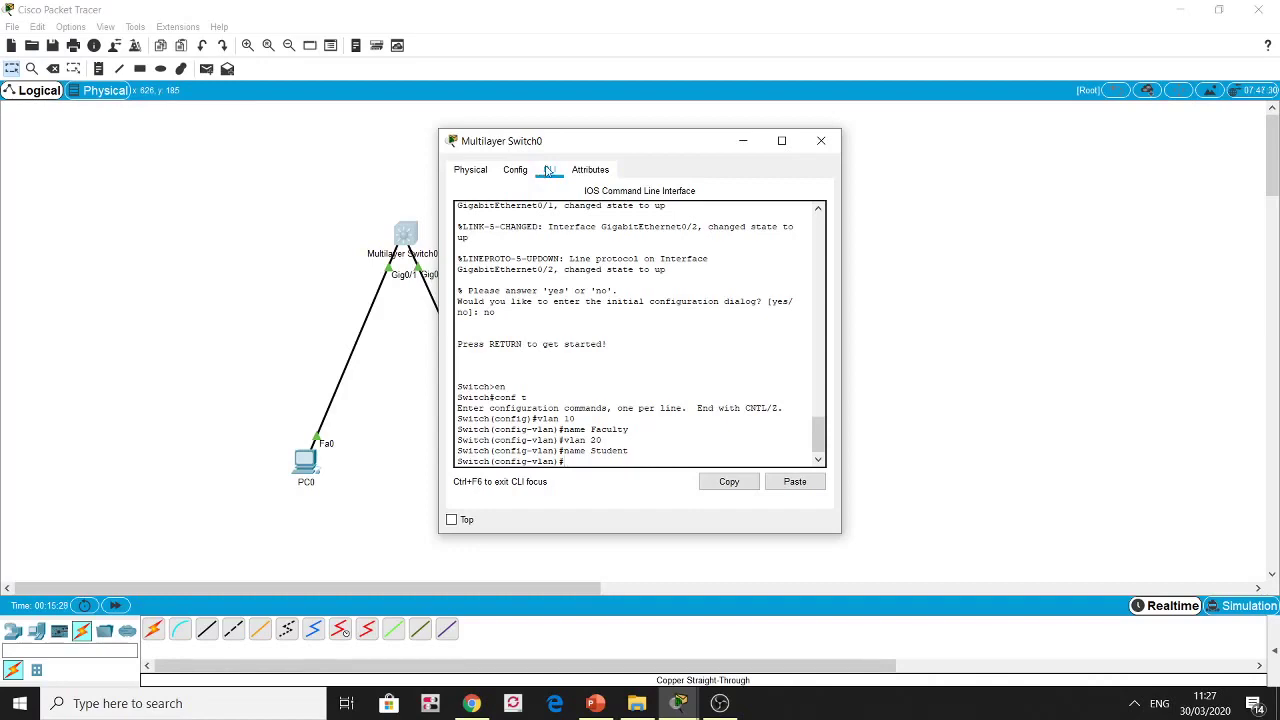
Make interface G0/1 an access port assigned to VLAN 10
{"action": "left_click_drag", "start_coordinate": [632, 148], "coordinate": [794, 123]}
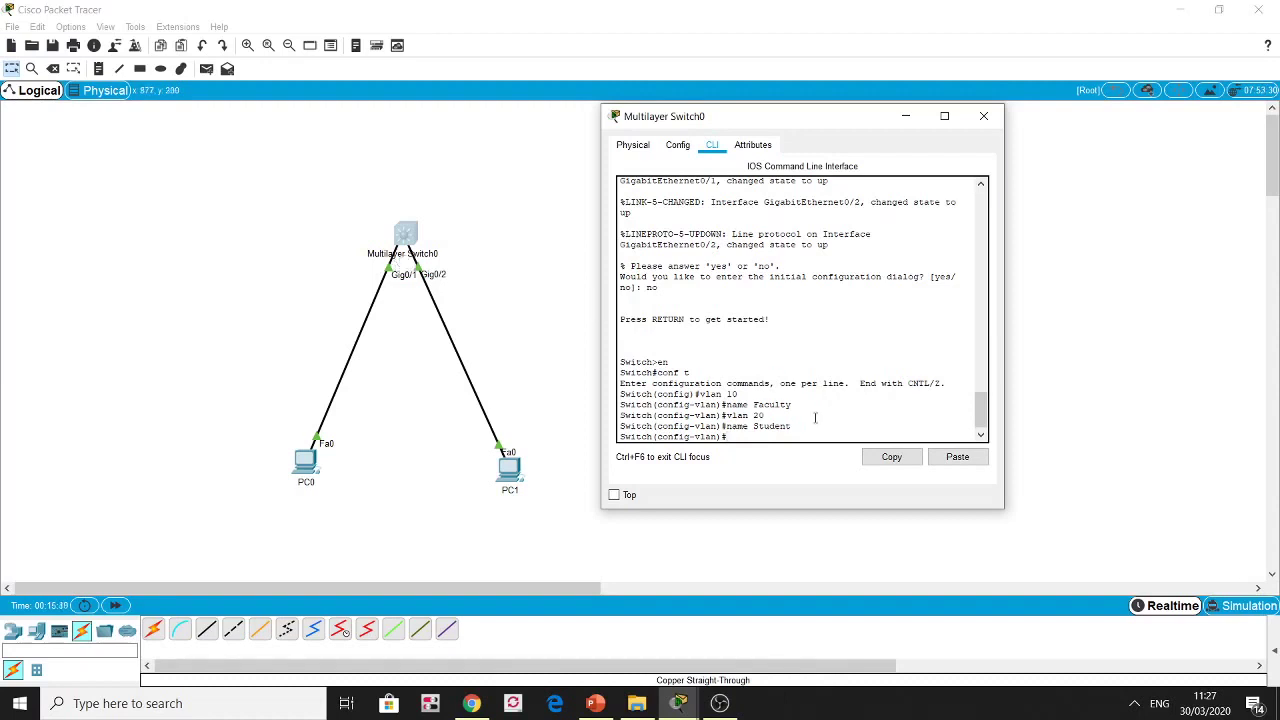
{"action": "type", "text": "int G0/1"}
{"action": "key", "text": "Return"}
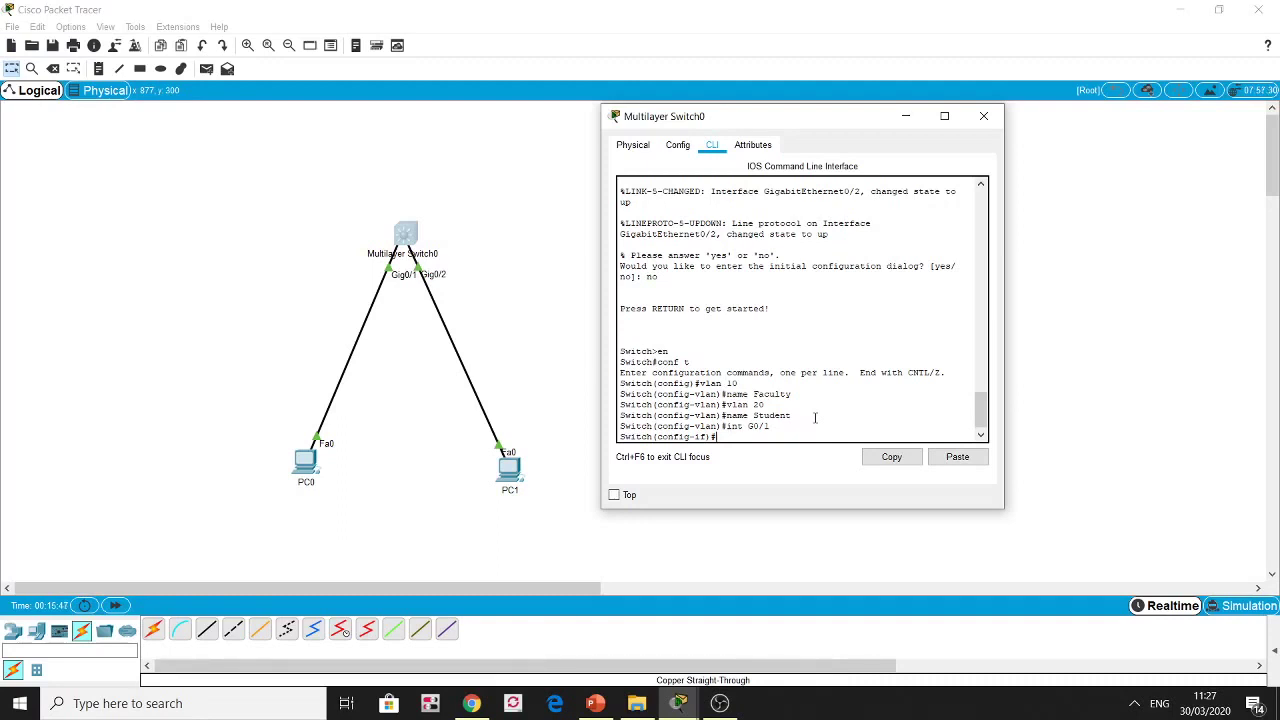
{"action": "type", "text": "switchport mode access"}
{"action": "key", "text": "Return"}
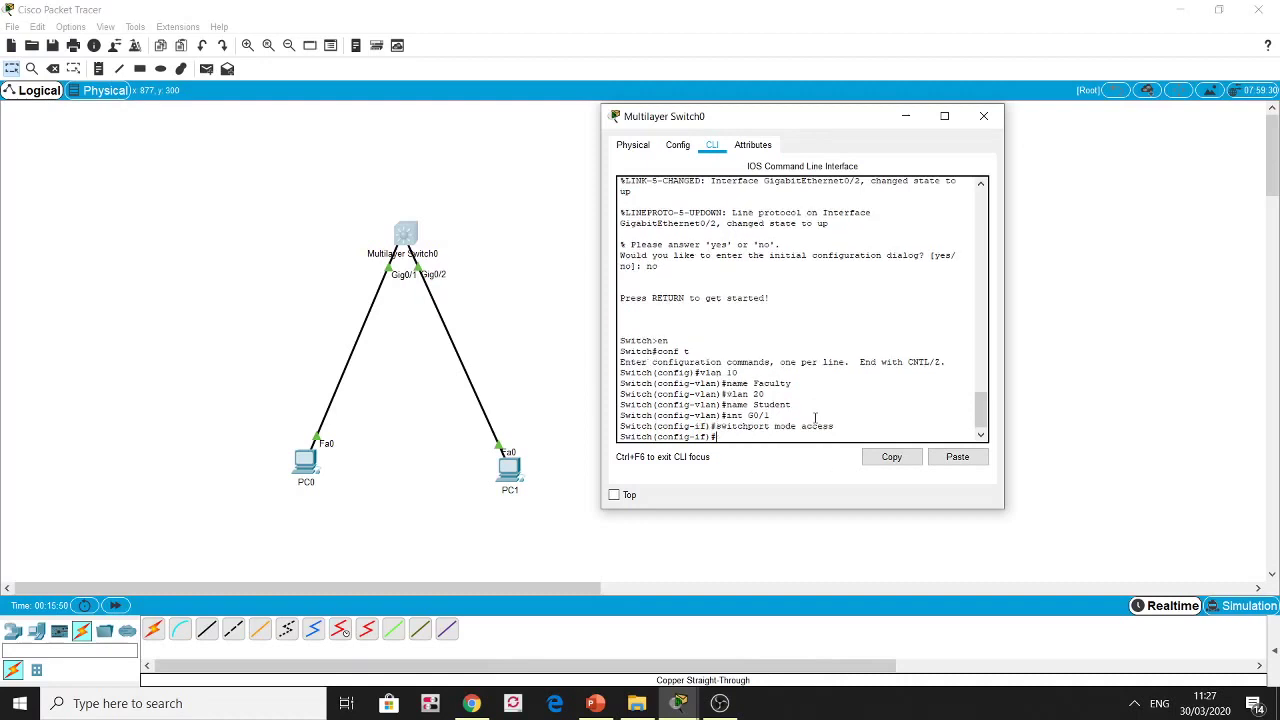
{"action": "type", "text": "switchport"}
{"action": "key", "text": "BackSpace"}
{"action": "key", "text": "BackSpace"}
{"action": "key", "text": "BackSpace"}
{"action": "key", "text": "BackSpace"}
{"action": "key", "text": "BackSpace"}
{"action": "type", "text": "chport access vlan 10"}
{"action": "key", "text": "Return"}
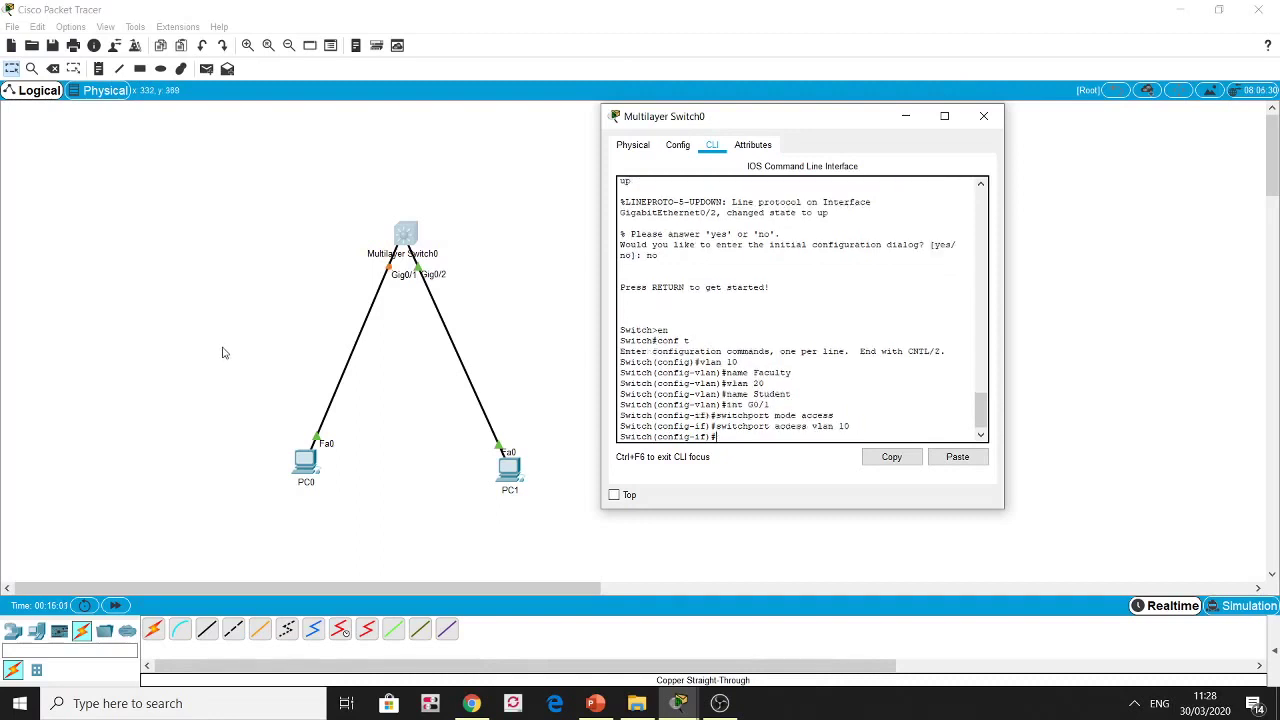
Make interface G0/2 an access port in VLAN 20, then exit configuration mode
{"action": "type", "text": "in G"}
{"action": "key", "text": "BackSpace"}
{"action": "key", "text": "BackSpace"}
{"action": "key", "text": "BackSpace"}
{"action": "type", "text": "nt G0/2"}
{"action": "key", "text": "Return"}
{"action": "type", "text": "sw"}
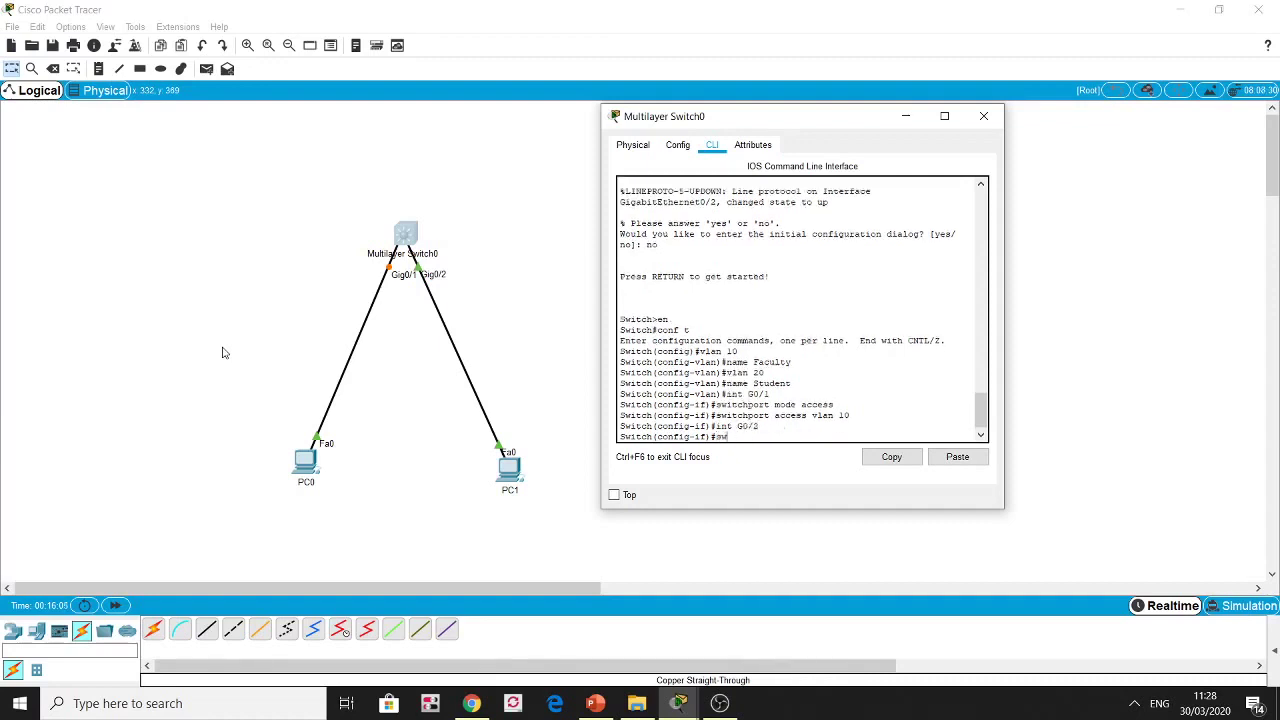
{"action": "type", "text": "itchport m"}
{"action": "key", "text": "BackSpace"}
{"action": "type", "text": "mode access"}
{"action": "key", "text": "Return"}
{"action": "type", "text": "switch"}
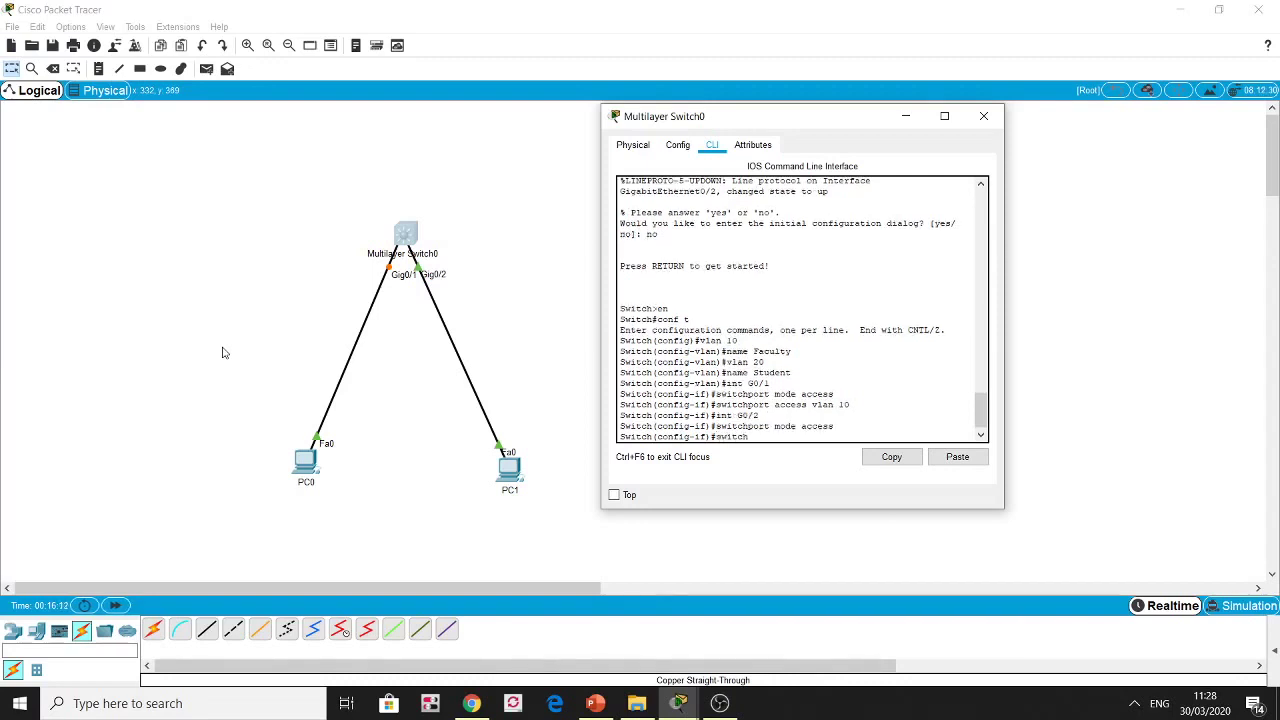
{"action": "type", "text": "port access vlan 20"}
{"action": "key", "text": "Return"}
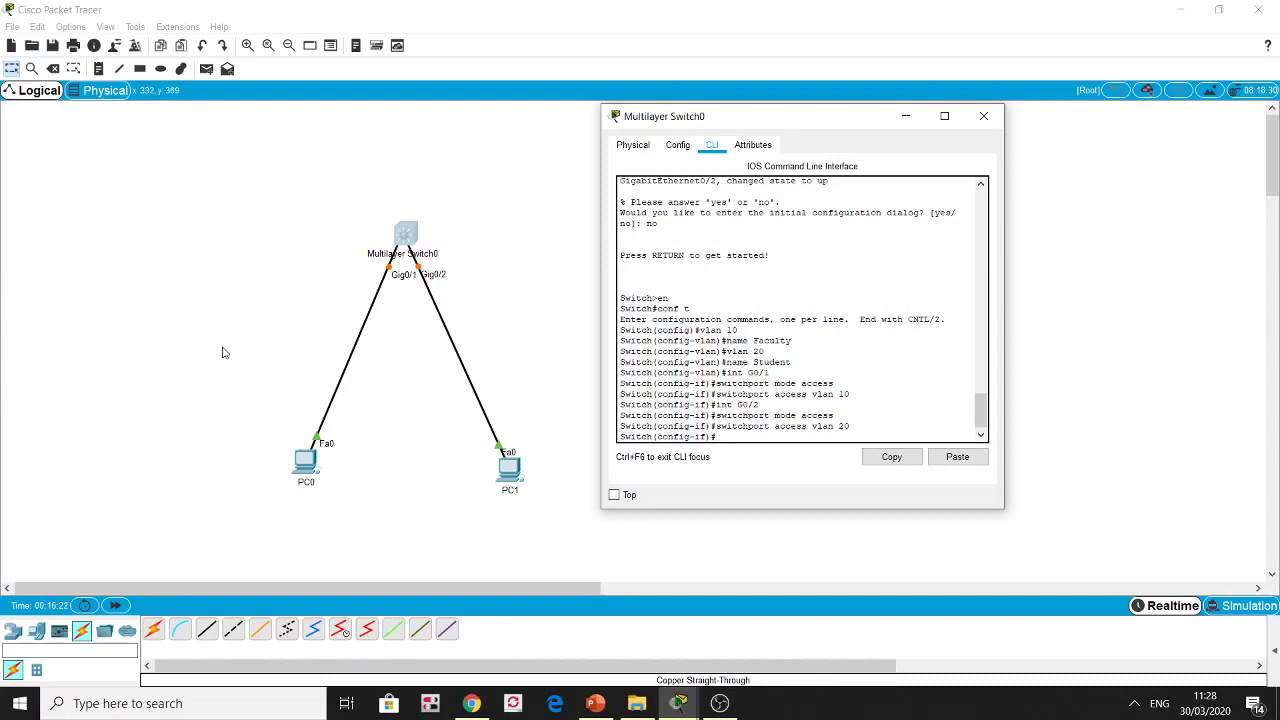
{"action": "type", "text": "end"}
{"action": "key", "text": "Return"}
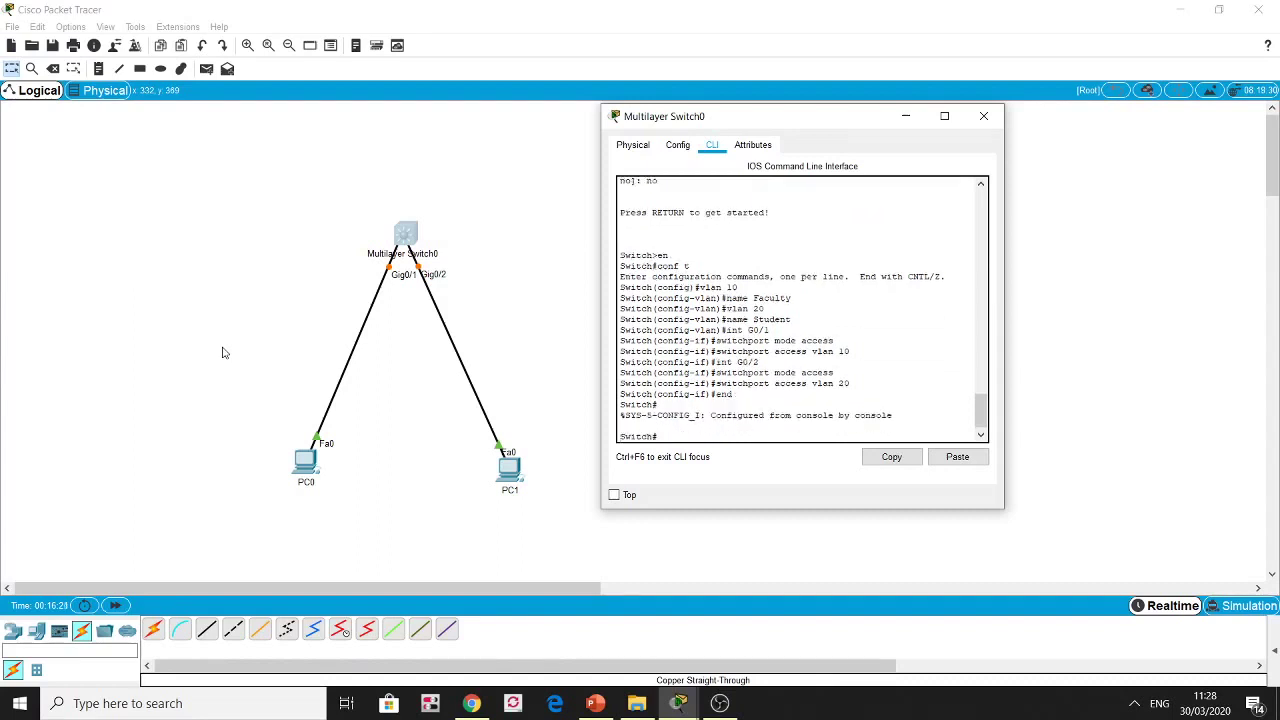
{"action": "type", "text": "sonft"}
Enable ip routing on the switch, close its window and return to the Inter-VLAN Routing slides
{"action": "key", "text": "Return"}
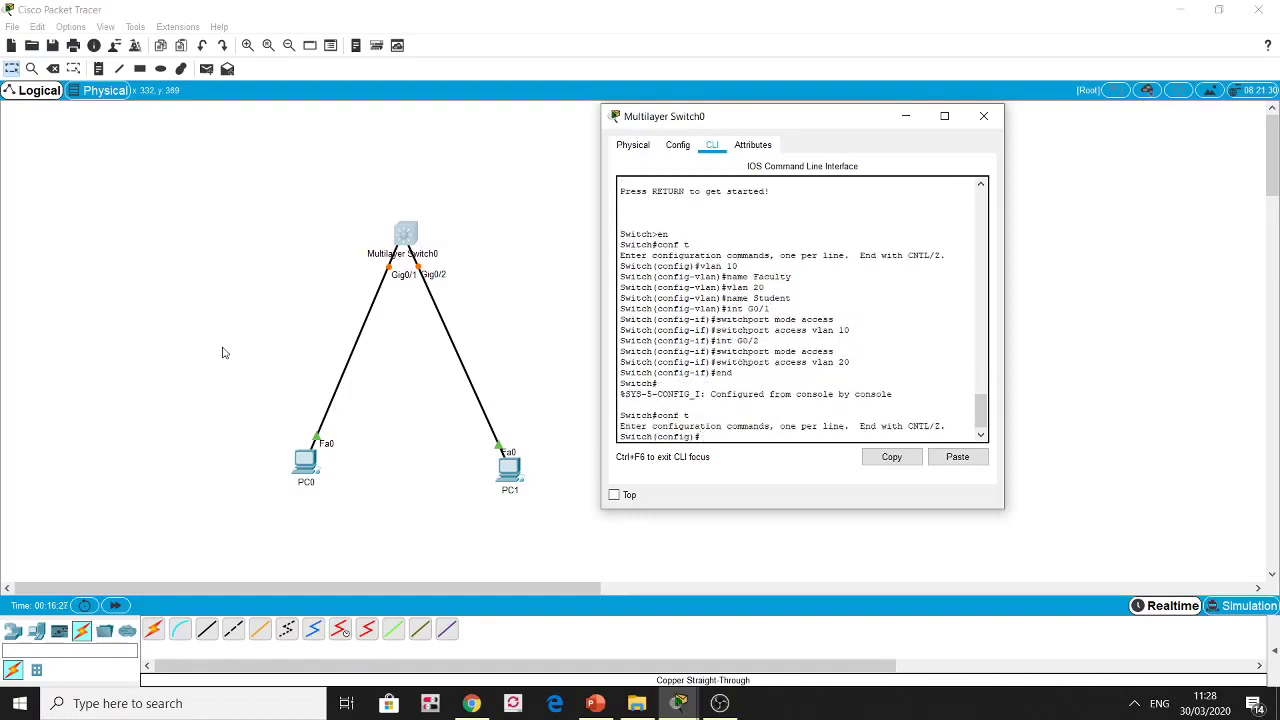
{"action": "type", "text": "ip routing"}
{"action": "key", "text": "Return"}
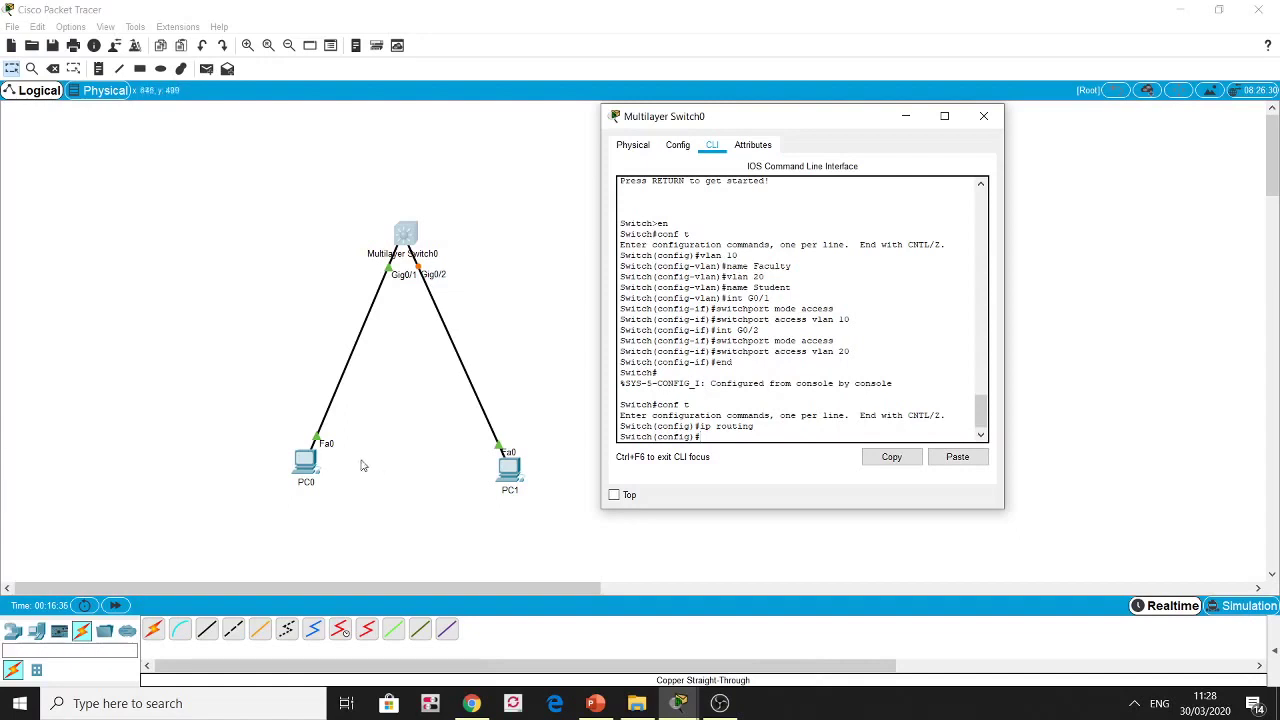
{"action": "left_click", "coordinate": [984, 118]}
{"action": "left_click", "coordinate": [598, 704]}
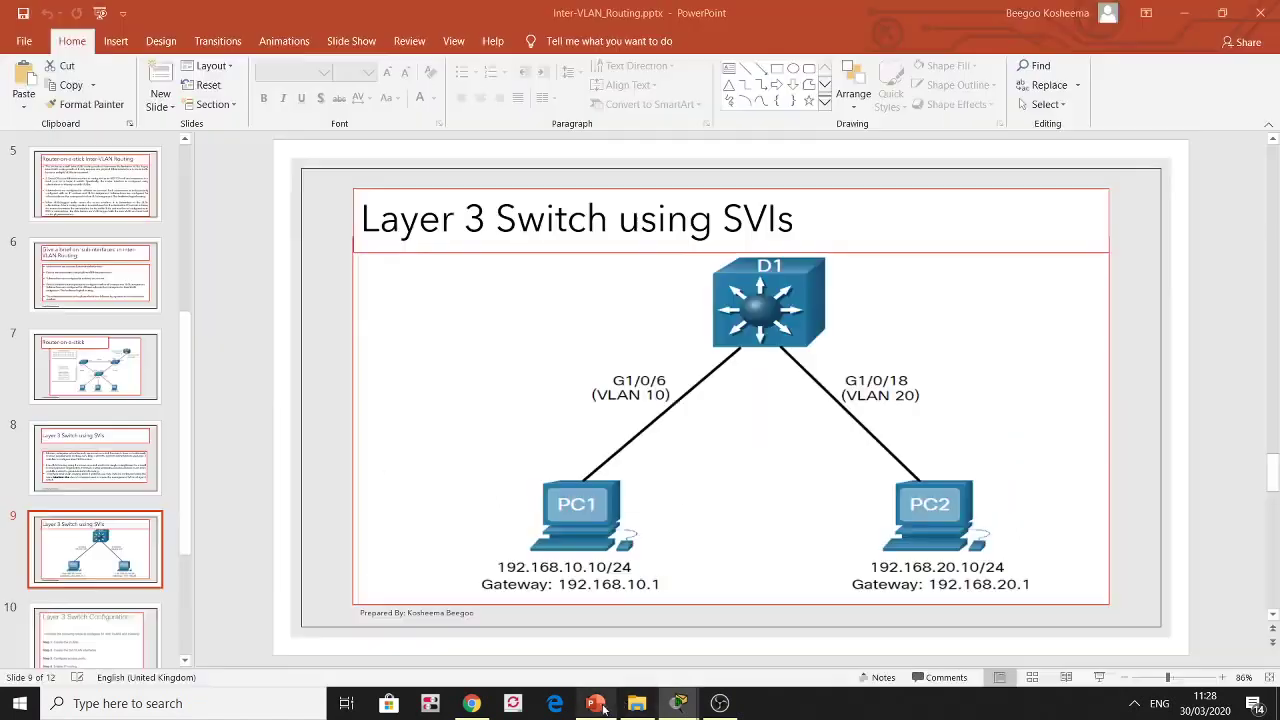
Step through the Layer 3 Switch Configuration, routing configuration and Common Inter-VLAN issues slides
{"action": "left_click", "coordinate": [135, 650]}
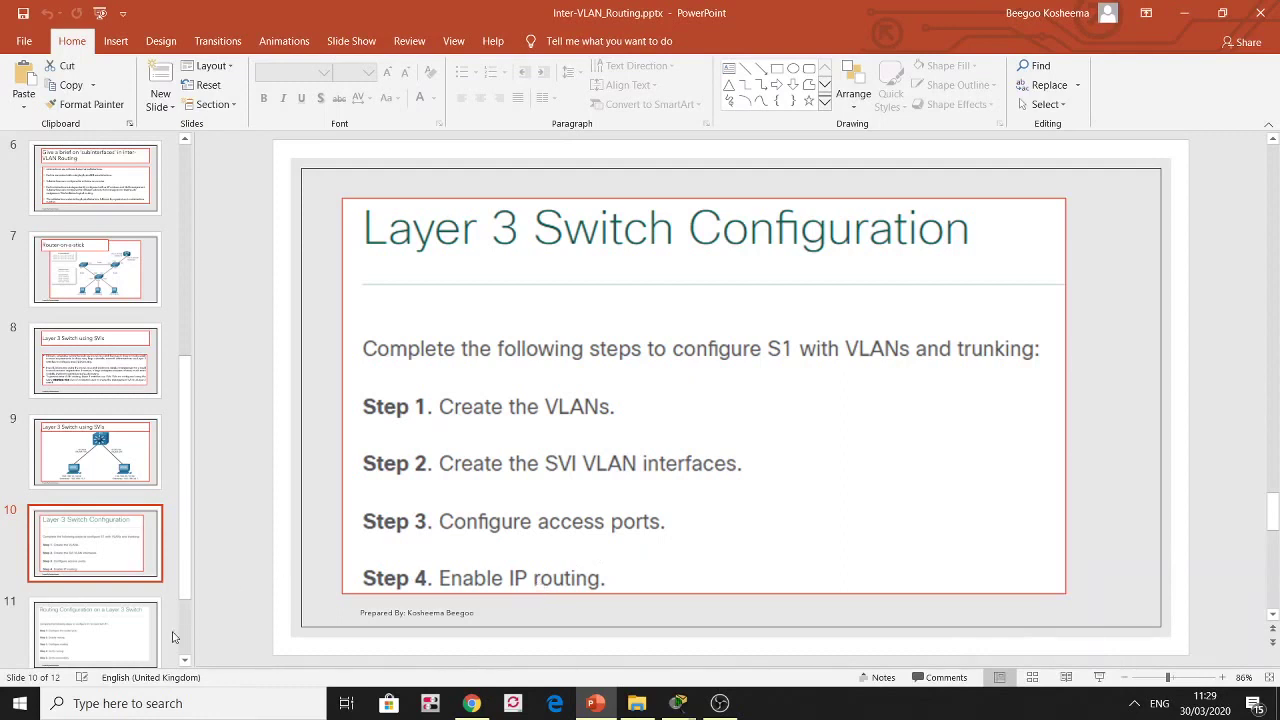
{"action": "left_click", "coordinate": [130, 645]}
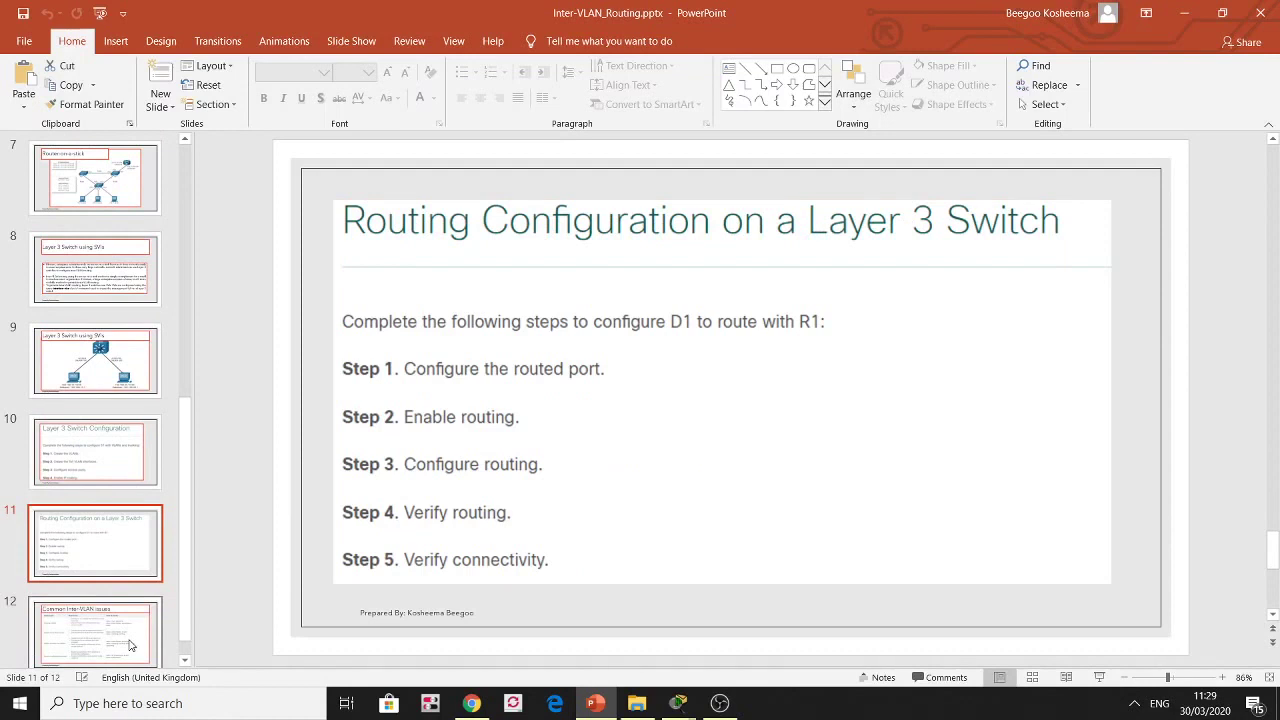
{"action": "left_click", "coordinate": [130, 645]}
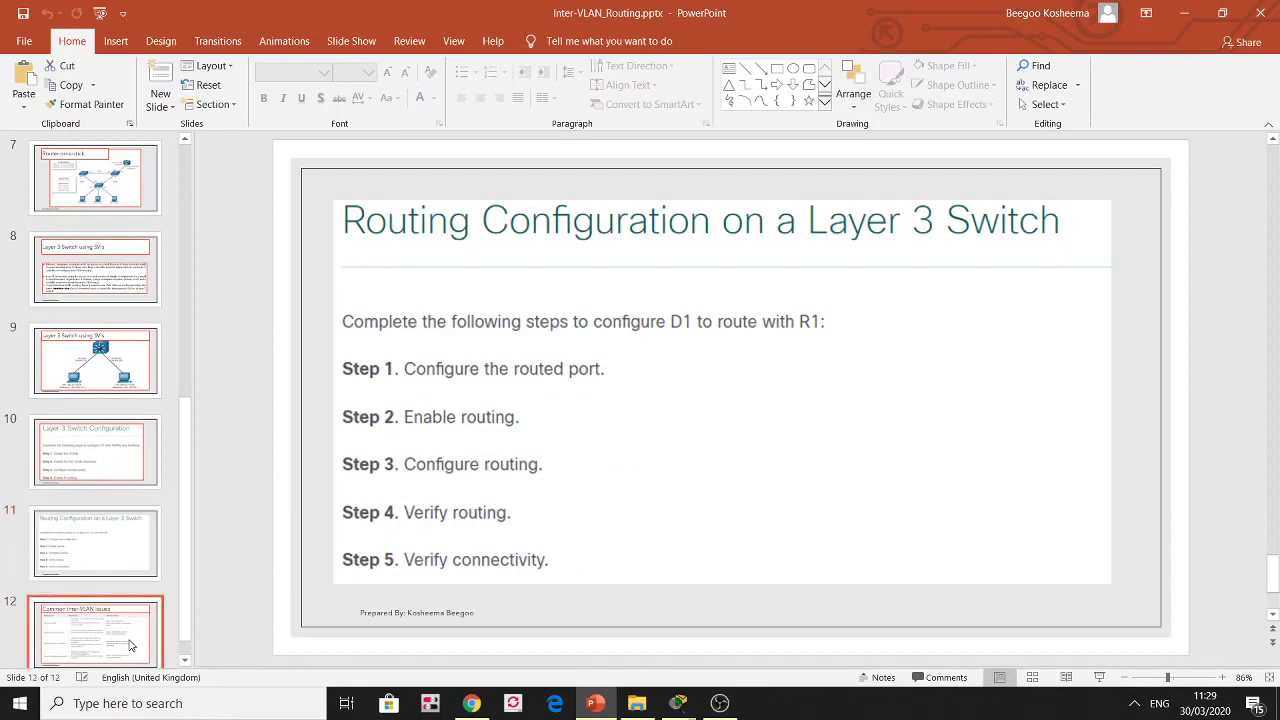